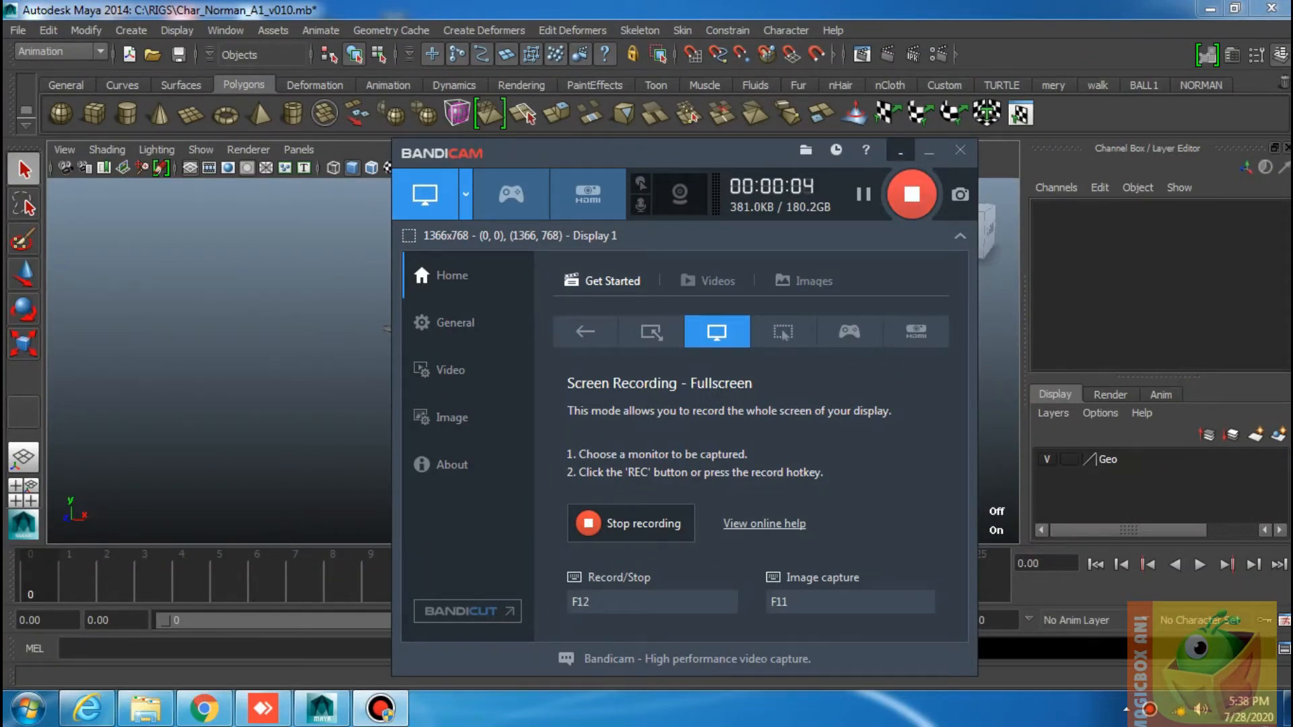
# Set the animation playback range to start at frame 1 and end at frame 13.
pyautogui.click(901, 152)
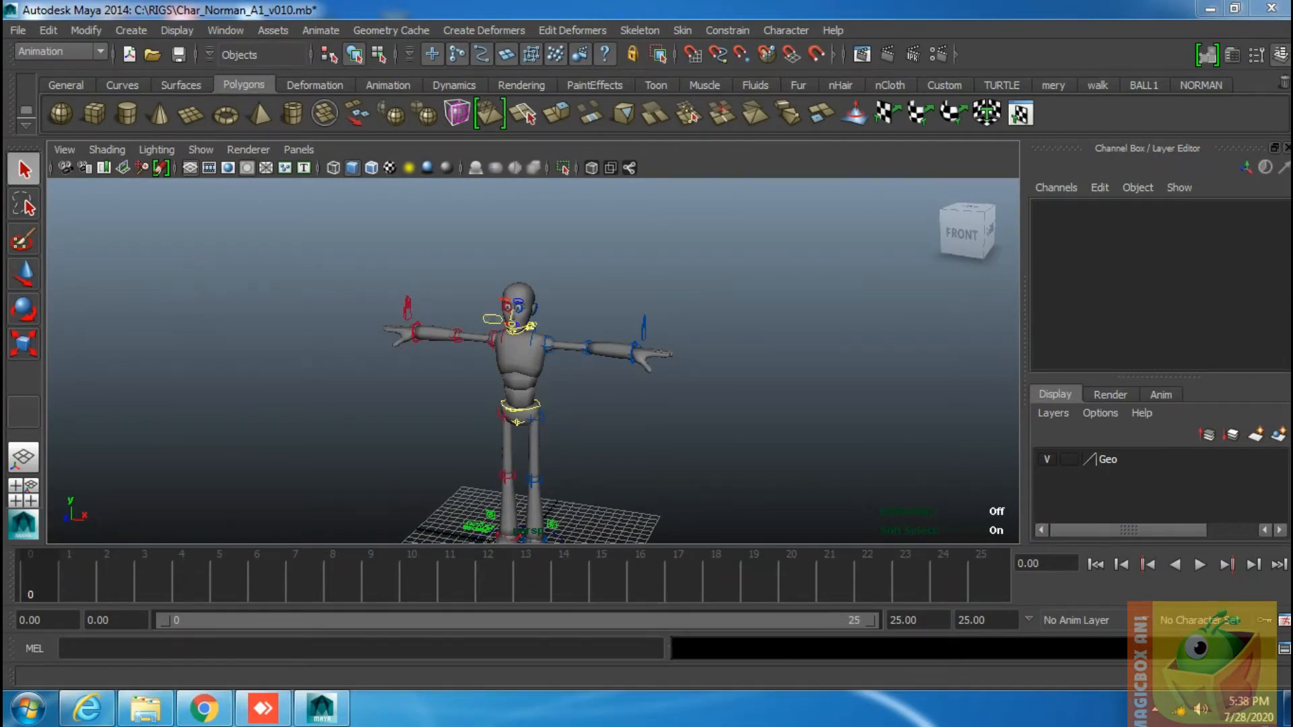
pyautogui.doubleClick(31, 620)
pyautogui.write('1')
pyautogui.press('Return')
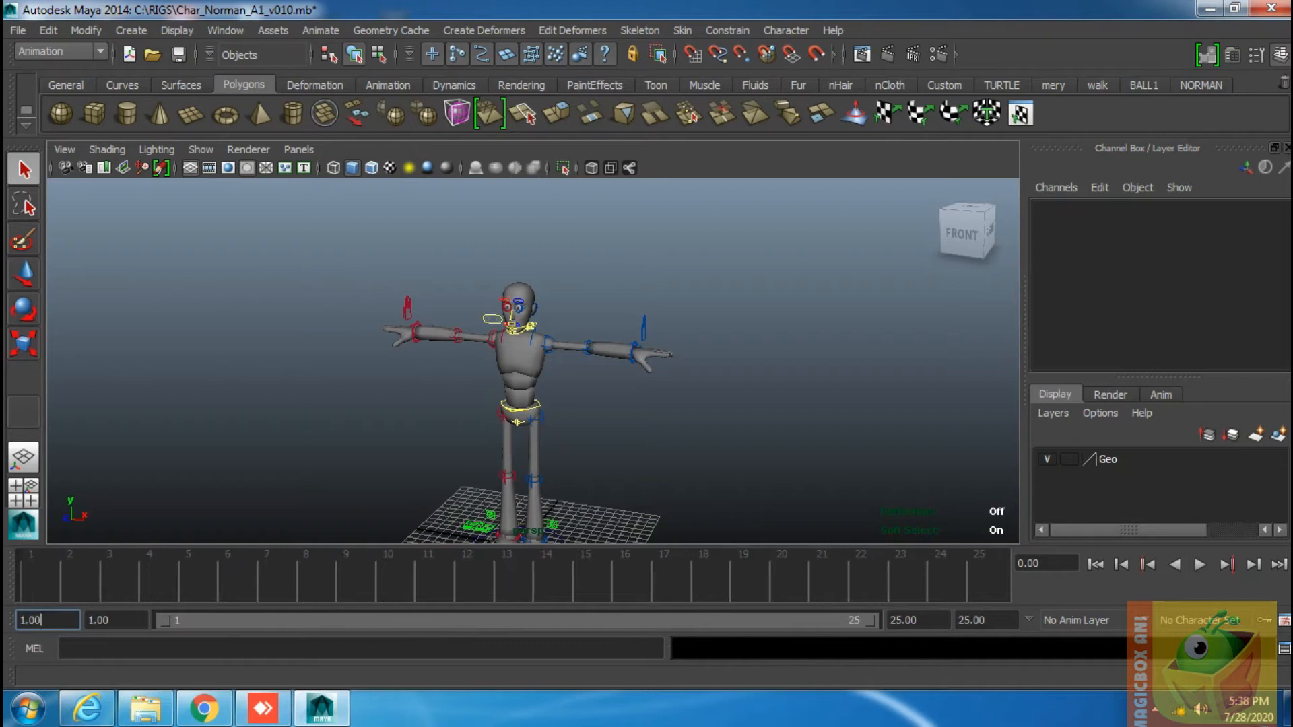
pyautogui.moveTo(921, 620); pyautogui.dragTo(895, 620)
pyautogui.press('BackSpace')
pyautogui.press('BackSpace')
pyautogui.write('13')
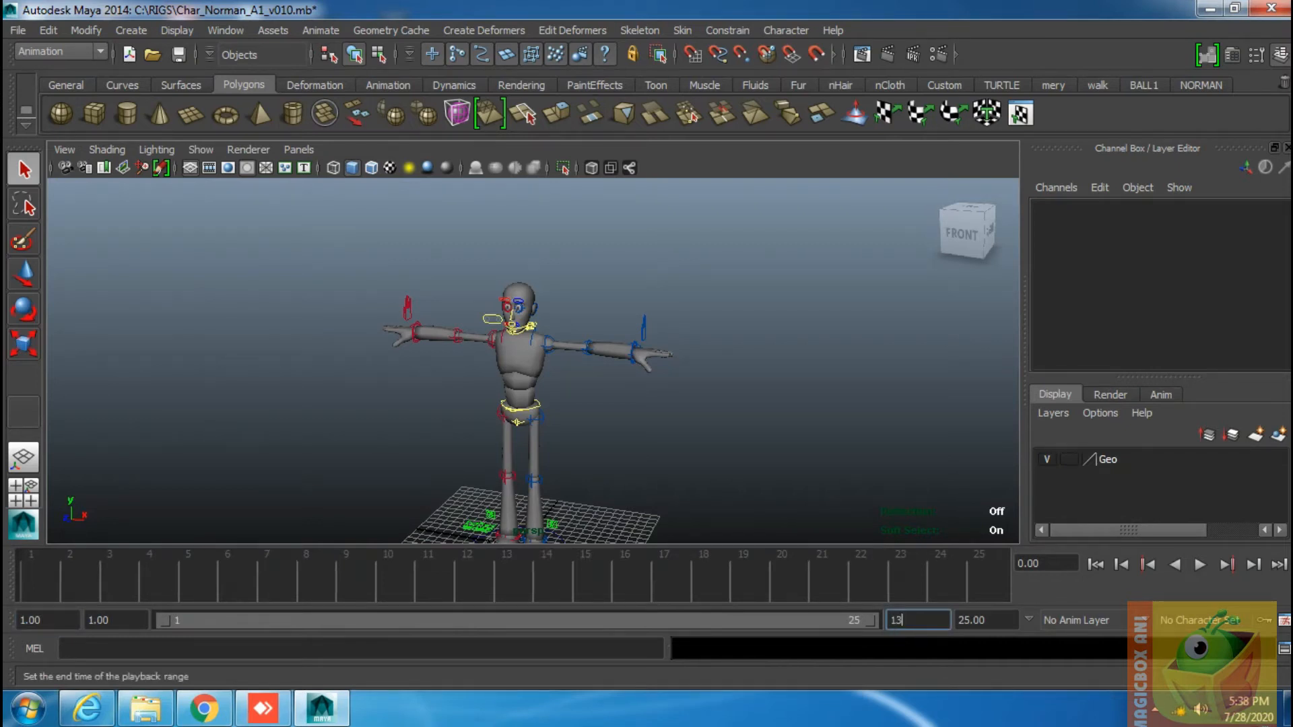
pyautogui.press('Return')
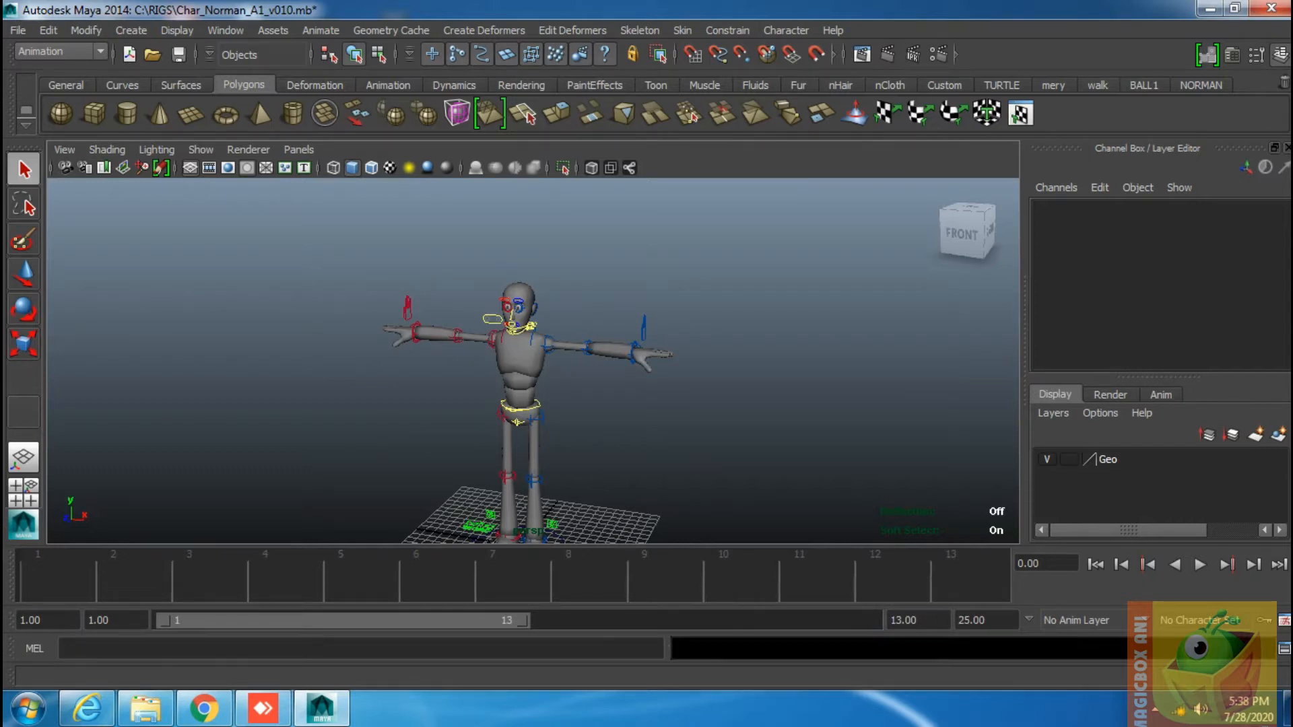
# Set Fk Ik to 1 on the extra controls of both the right and left legs.
pyautogui.scroll(-3, 532, 361)
pyautogui.scroll(2, 529, 361)
pyautogui.click(551, 524)
pyautogui.click(478, 526)
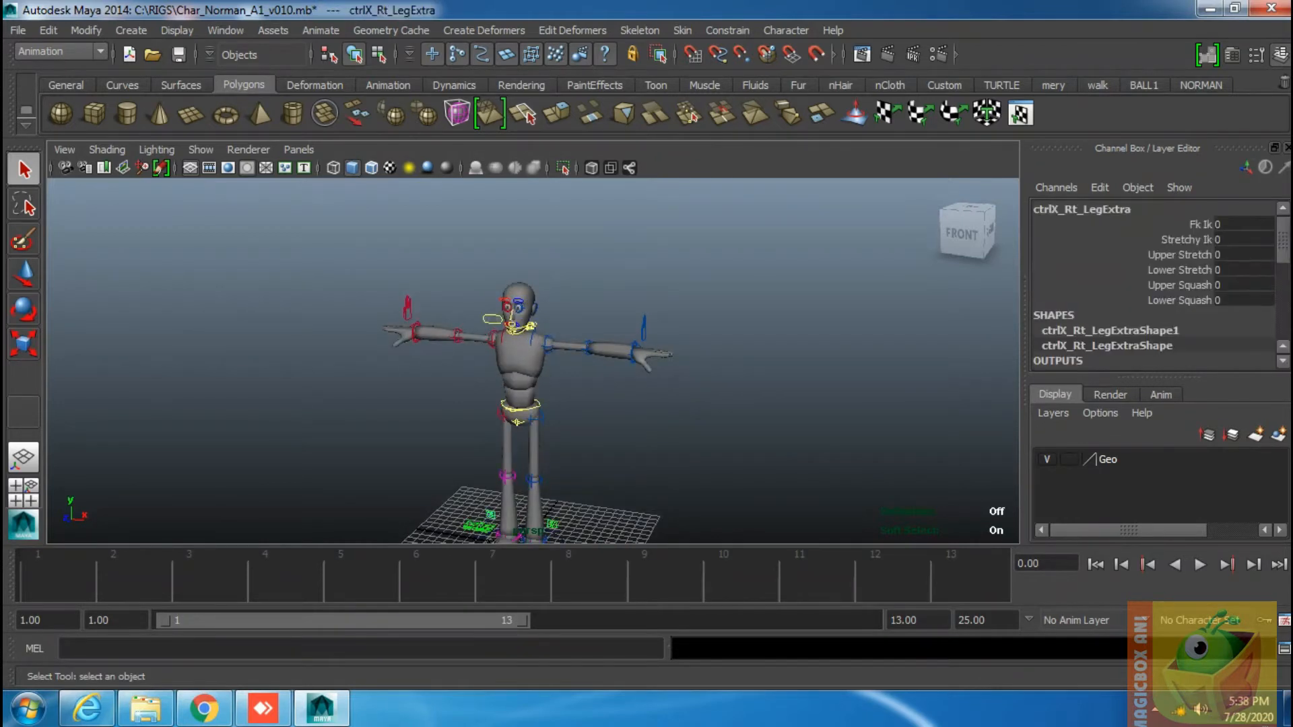
pyautogui.click(1199, 224)
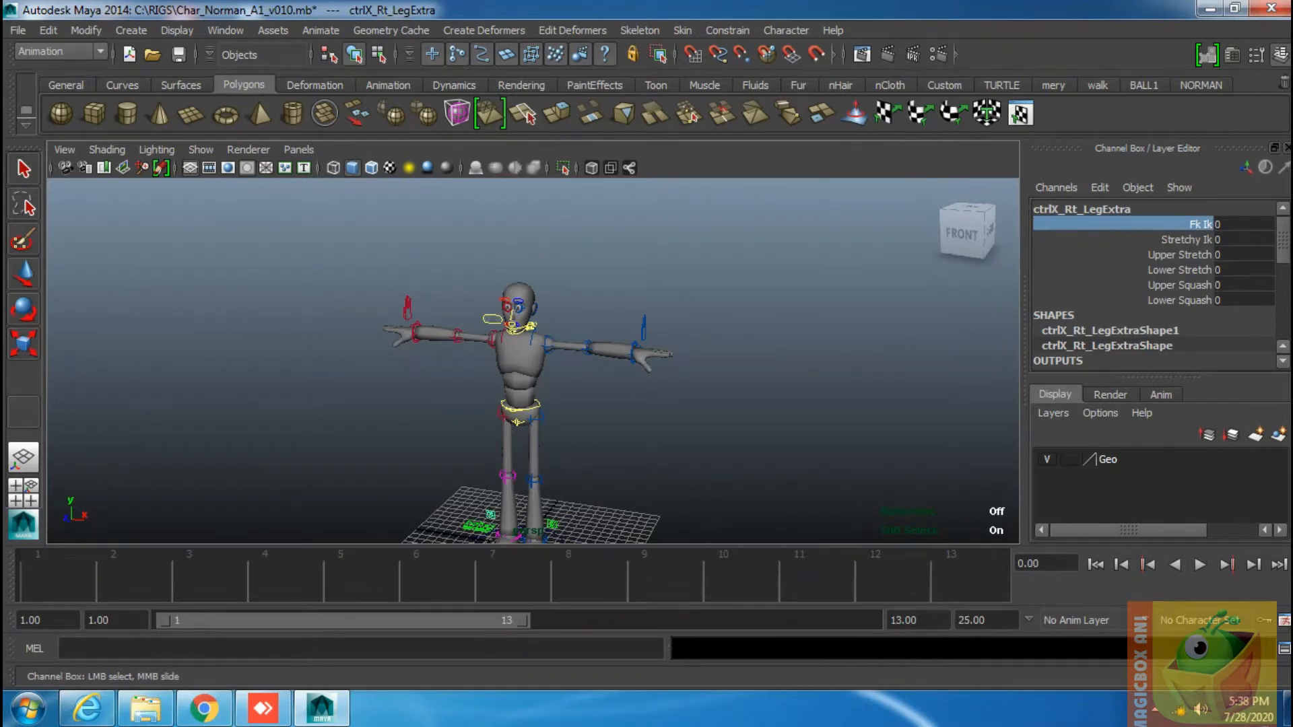
pyautogui.write('1')
pyautogui.press('Return')
pyautogui.click(552, 524)
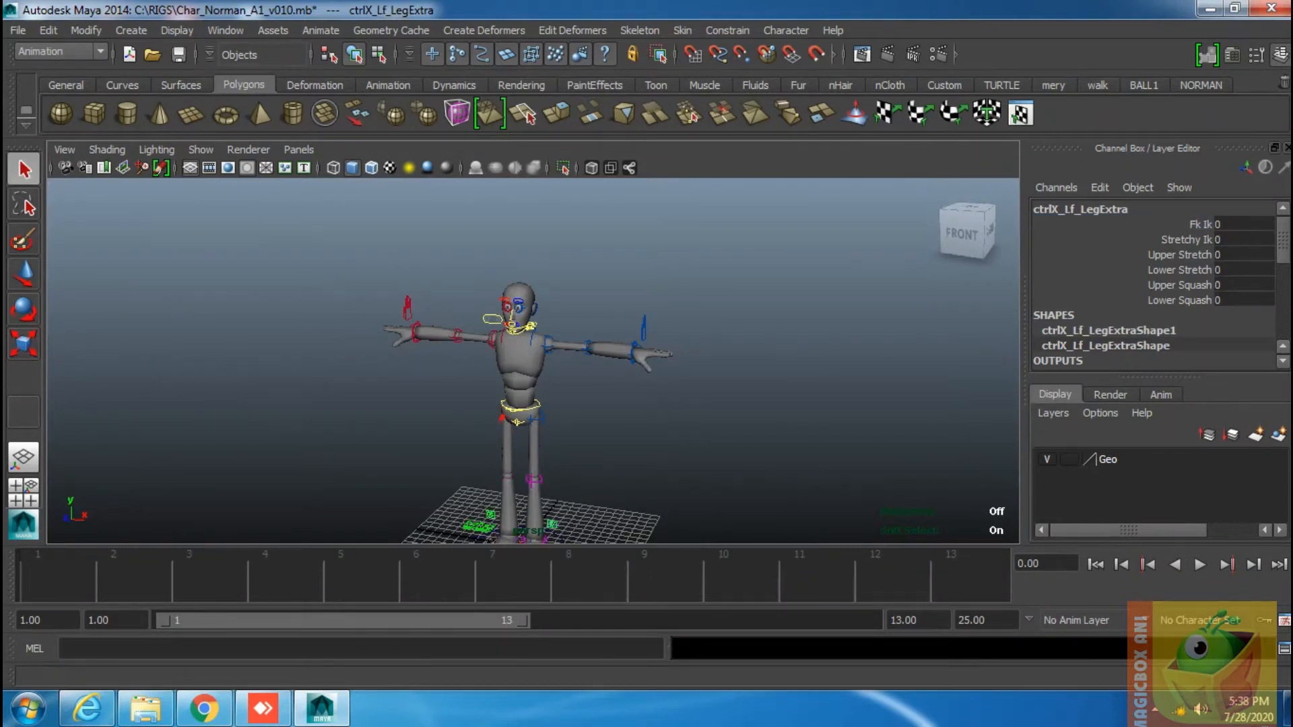
pyautogui.click(1199, 224)
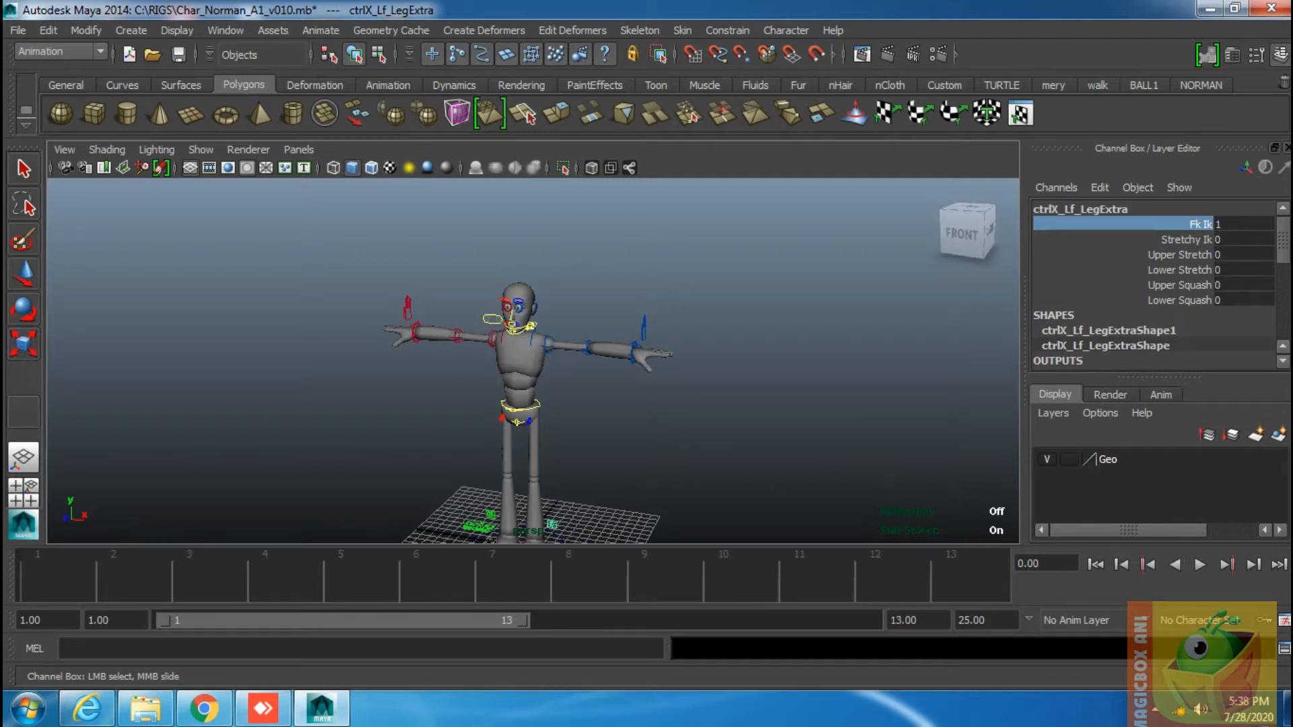
# Move the right foot IK control forward to about 3.5 in Translate Z.
pyautogui.keyDown('alt'); pyautogui.moveTo(538, 377); pyautogui.dragTo(704, 377); pyautogui.keyUp('alt')
pyautogui.keyDown('alt'); pyautogui.moveTo(703, 377); pyautogui.dragTo(688, 239, button='middle'); pyautogui.keyUp('alt')
pyautogui.keyDown('alt'); pyautogui.moveTo(688, 239); pyautogui.dragTo(753, 205); pyautogui.keyUp('alt')
pyautogui.scroll(5, 754, 205)
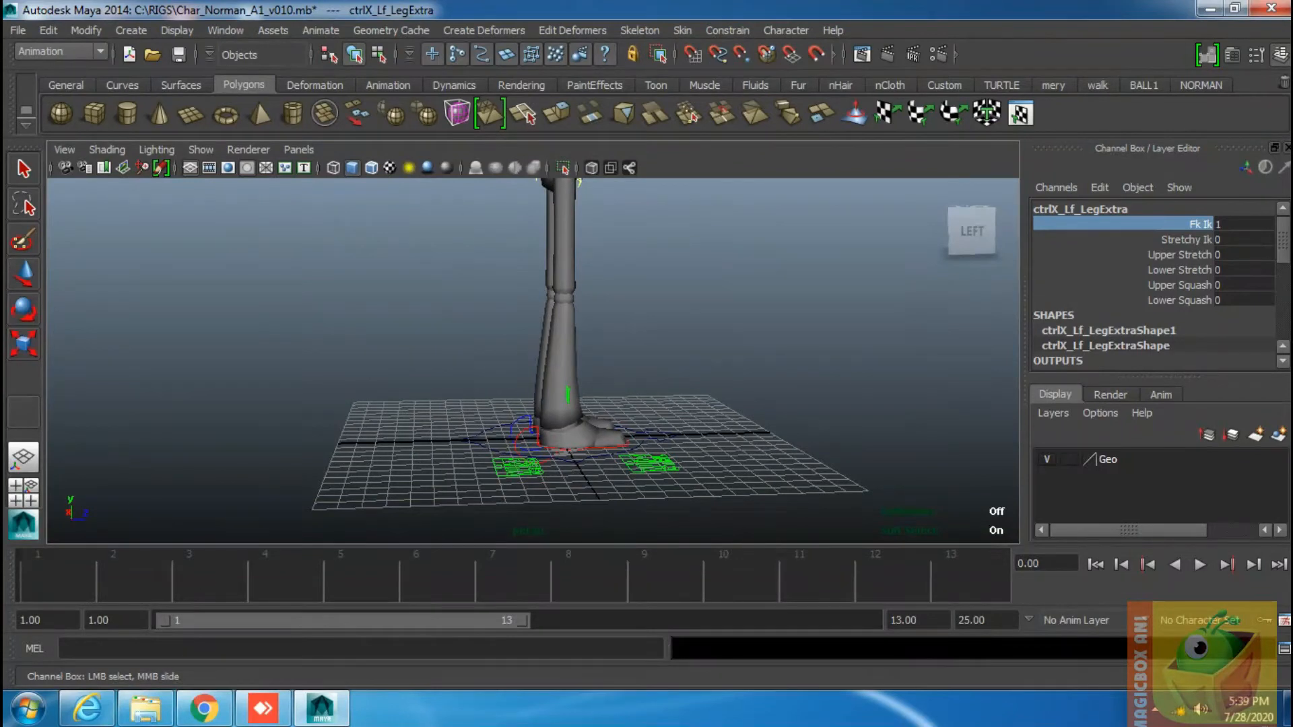
pyautogui.click(519, 442)
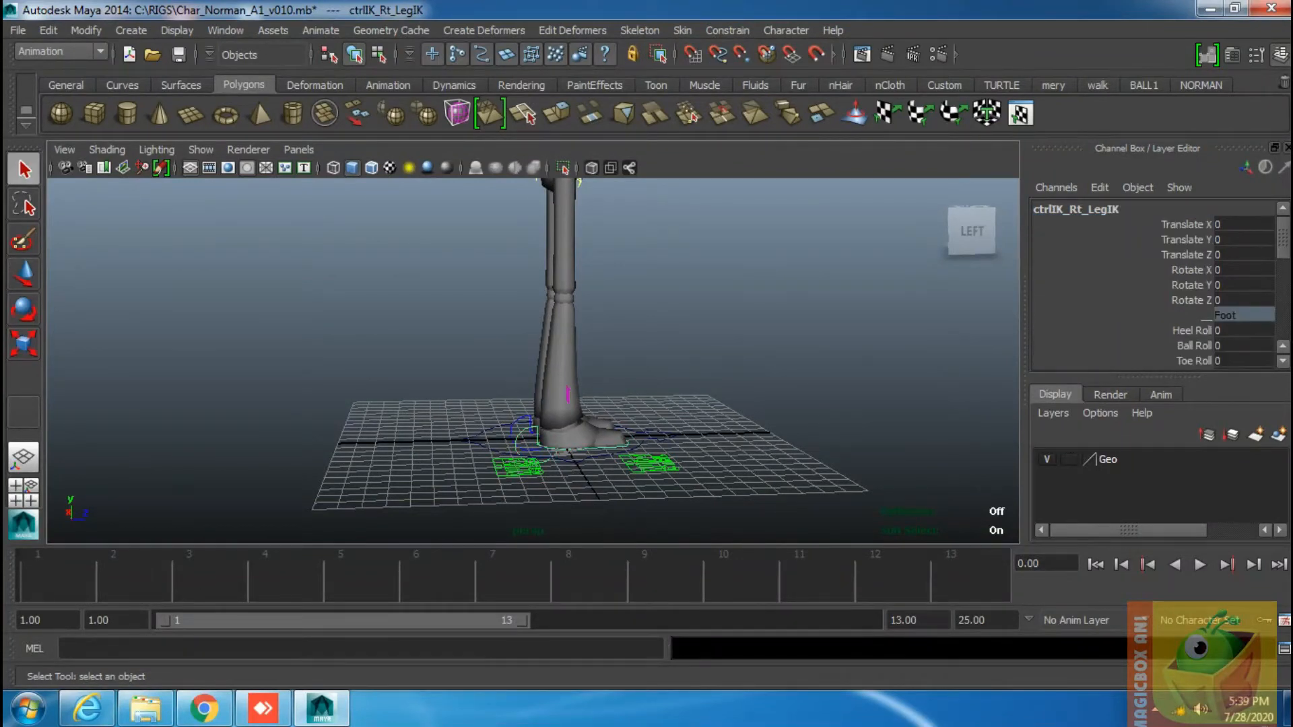
pyautogui.press('w')
pyautogui.click(680, 422)
pyautogui.moveTo(680, 421); pyautogui.dragTo(578, 413)
# Move the left foot IK control up and back to about 6.6 in Translate Y and -7.8 in Translate Z.
pyautogui.click(529, 425)
pyautogui.moveTo(457, 412); pyautogui.dragTo(412, 294)
pyautogui.press('q')
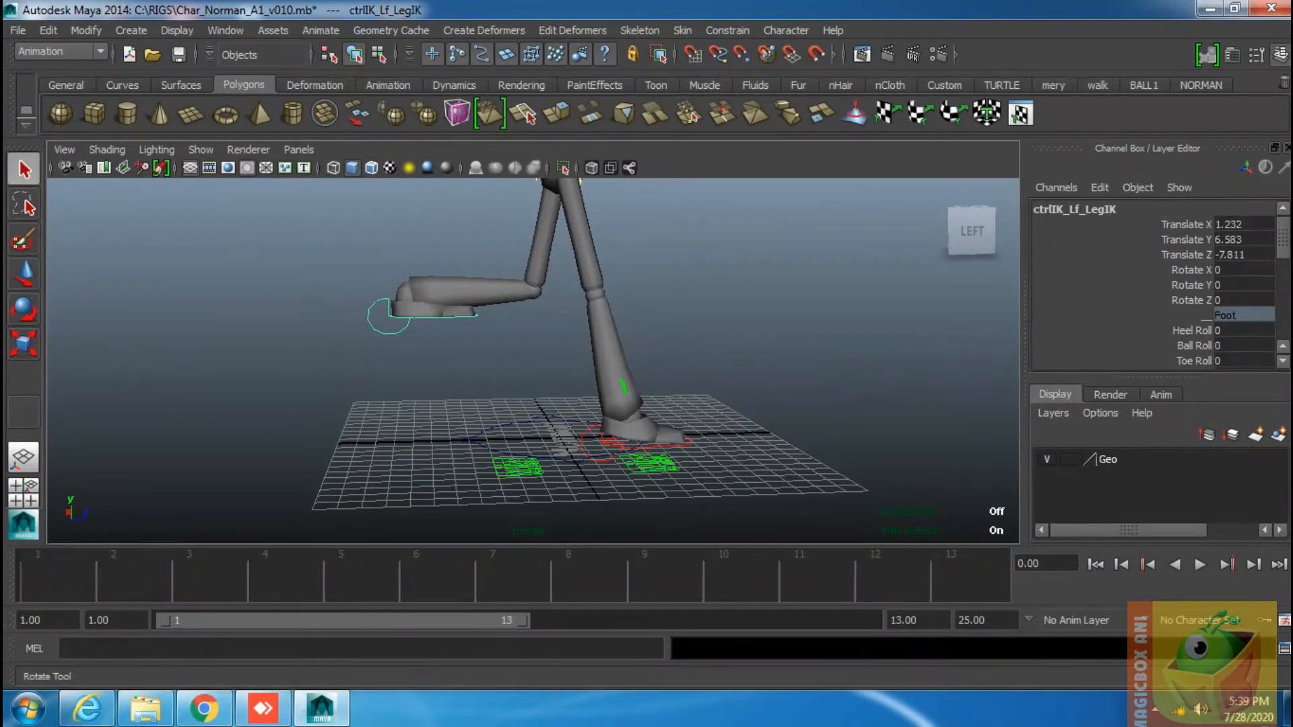
# Rotate the raised left foot IK control to about 71.7 in X and -7.6 in Z so the toes point down.
pyautogui.press('e')
pyautogui.moveTo(410, 330); pyautogui.dragTo(411, 305)
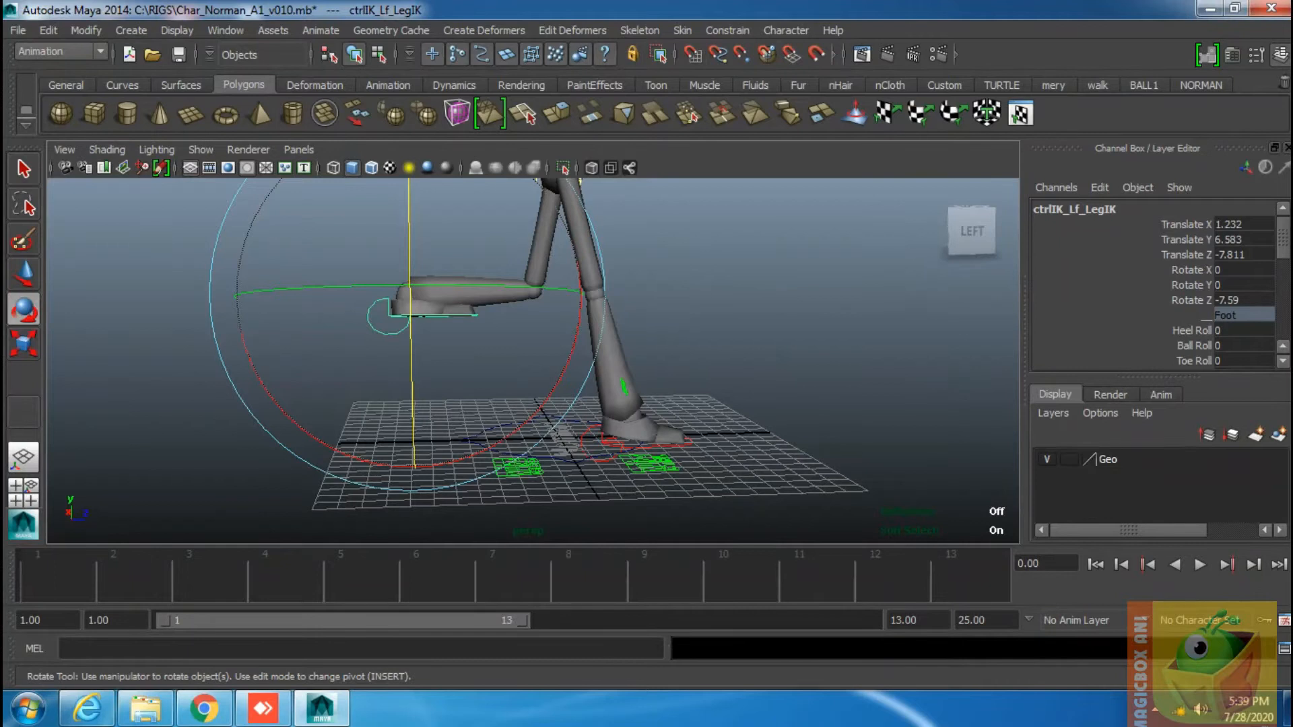
pyautogui.keyDown('alt'); pyautogui.moveTo(512, 330); pyautogui.dragTo(343, 360); pyautogui.keyUp('alt')
pyautogui.moveTo(663, 296); pyautogui.dragTo(616, 427)
pyautogui.keyDown('alt'); pyautogui.moveTo(552, 377); pyautogui.dragTo(714, 347); pyautogui.keyUp('alt')
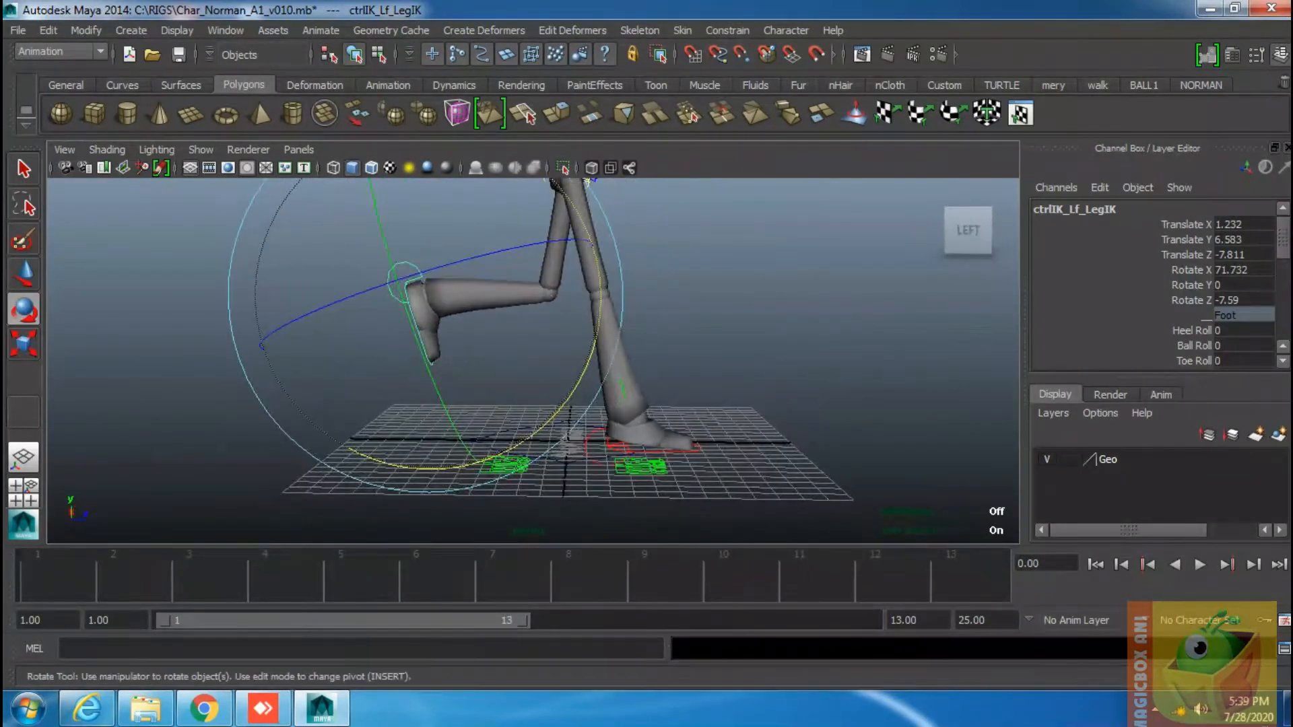
# Lower the character's root control to about -1.26 in Translate Y.
pyautogui.keyDown('alt'); pyautogui.moveTo(605, 316); pyautogui.dragTo(590, 406, button='middle'); pyautogui.keyUp('alt')
pyautogui.press('q')
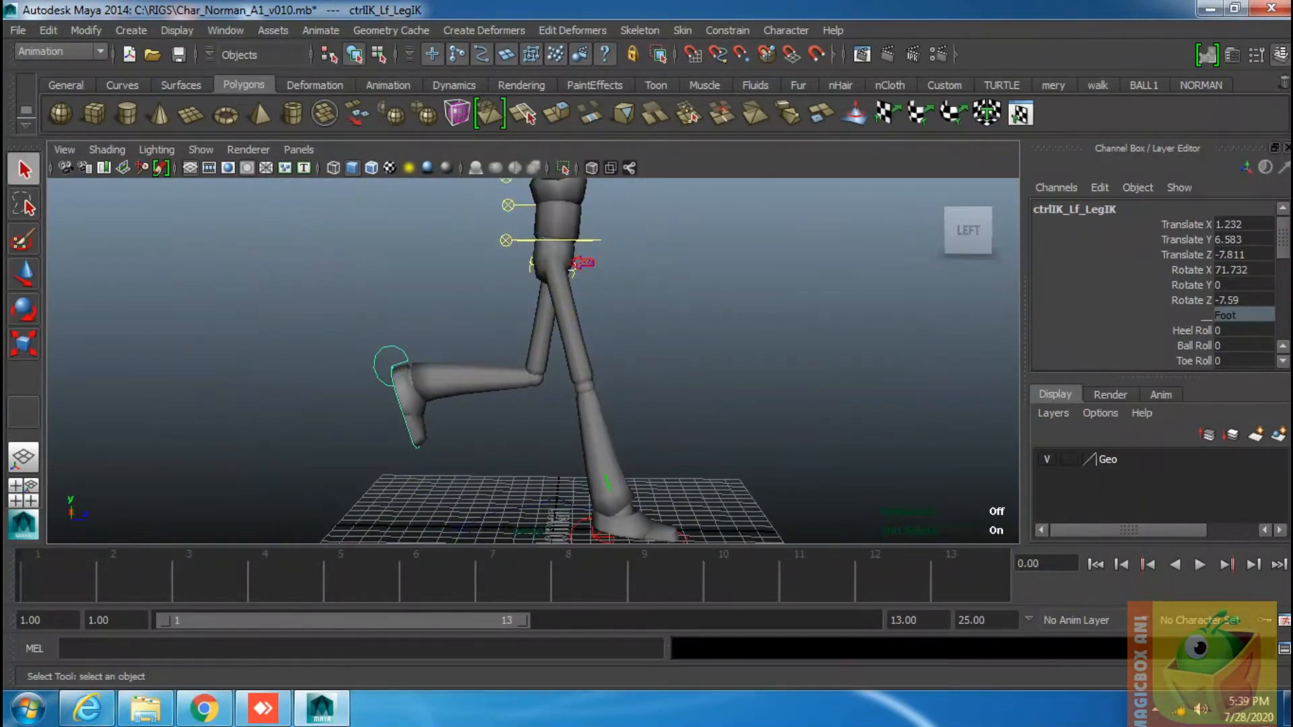
pyautogui.click(591, 239)
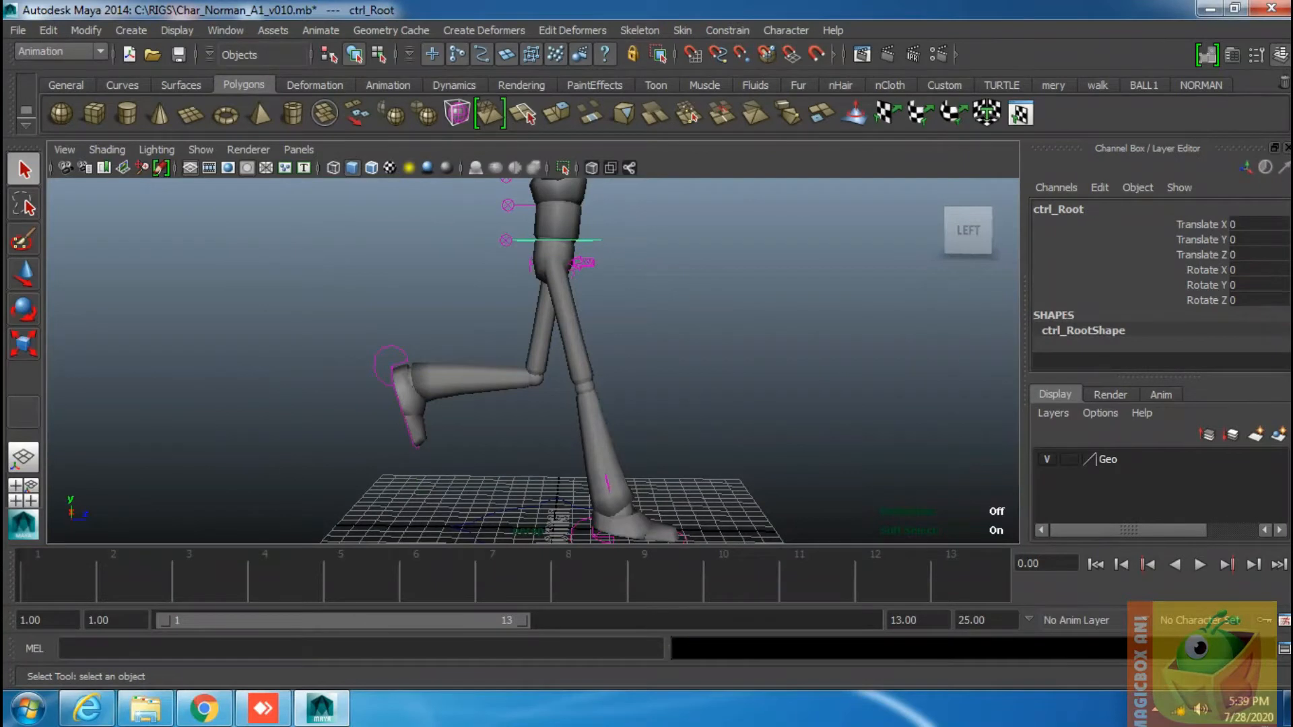
pyautogui.press('w')
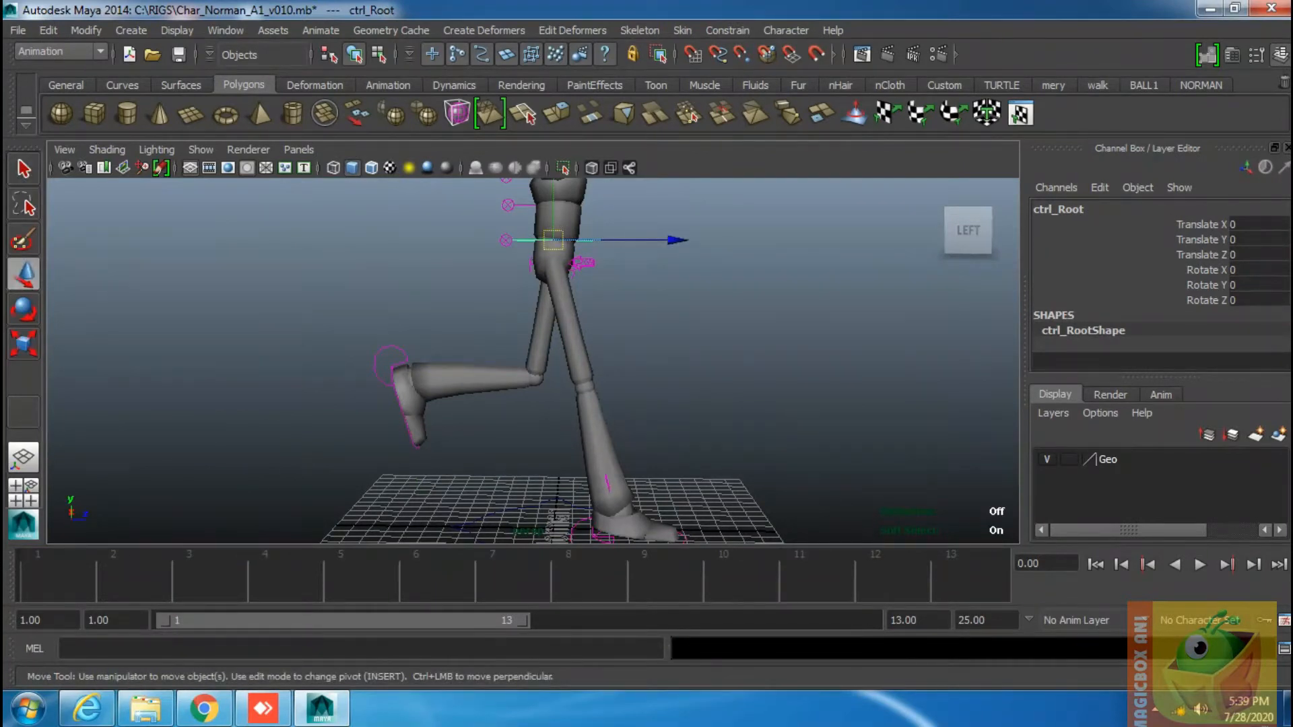
pyautogui.scroll(-3, 532, 360)
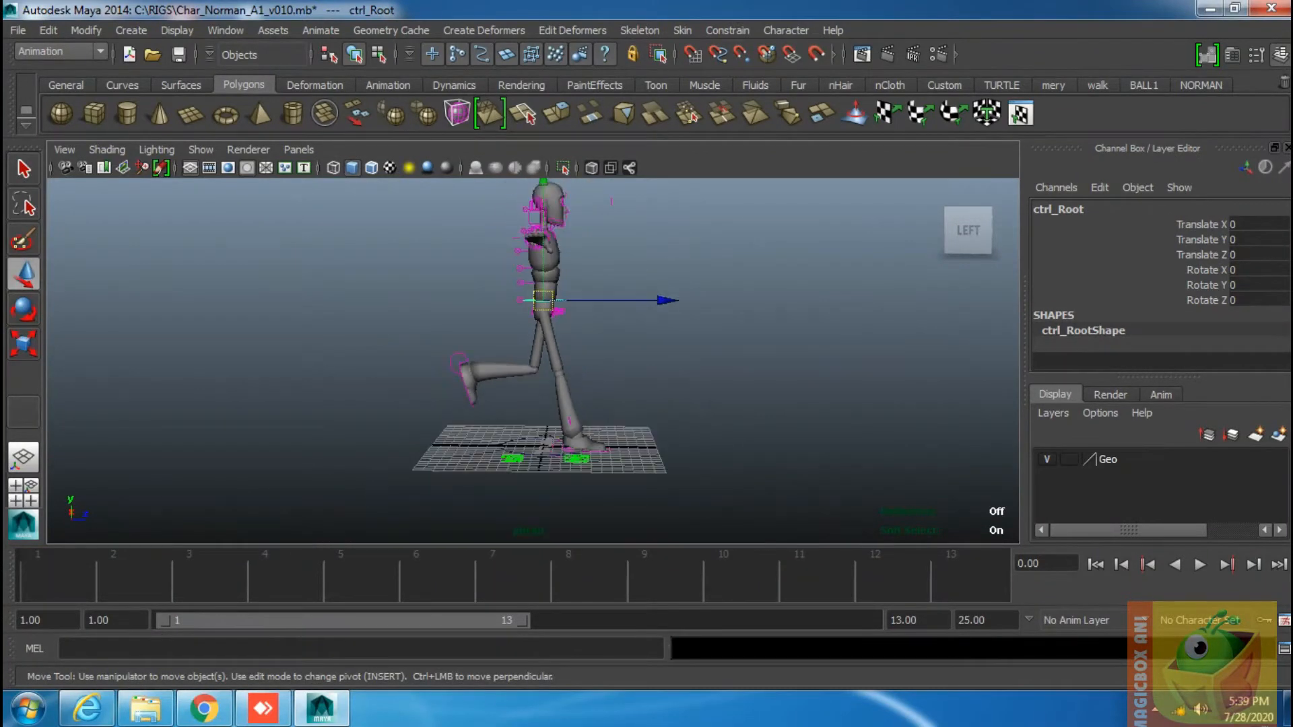
pyautogui.click(610, 201)
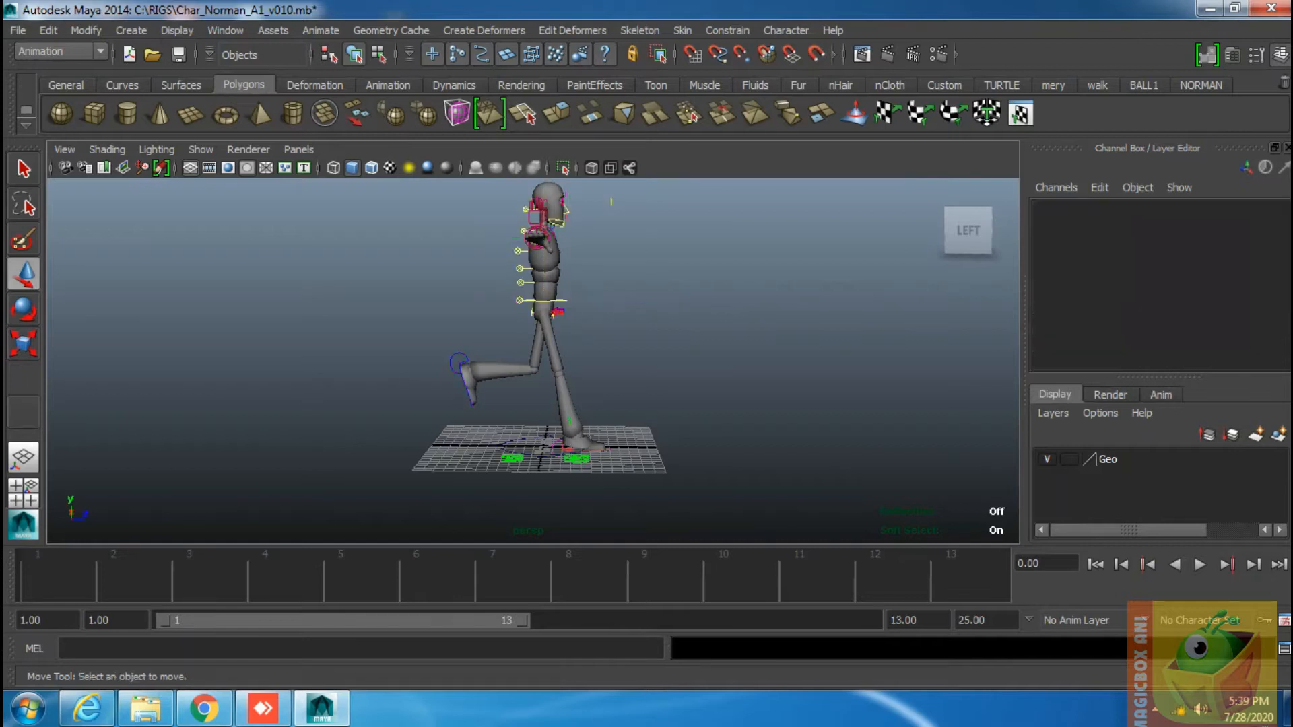
pyautogui.click(564, 301)
pyautogui.moveTo(543, 194); pyautogui.dragTo(543, 207)
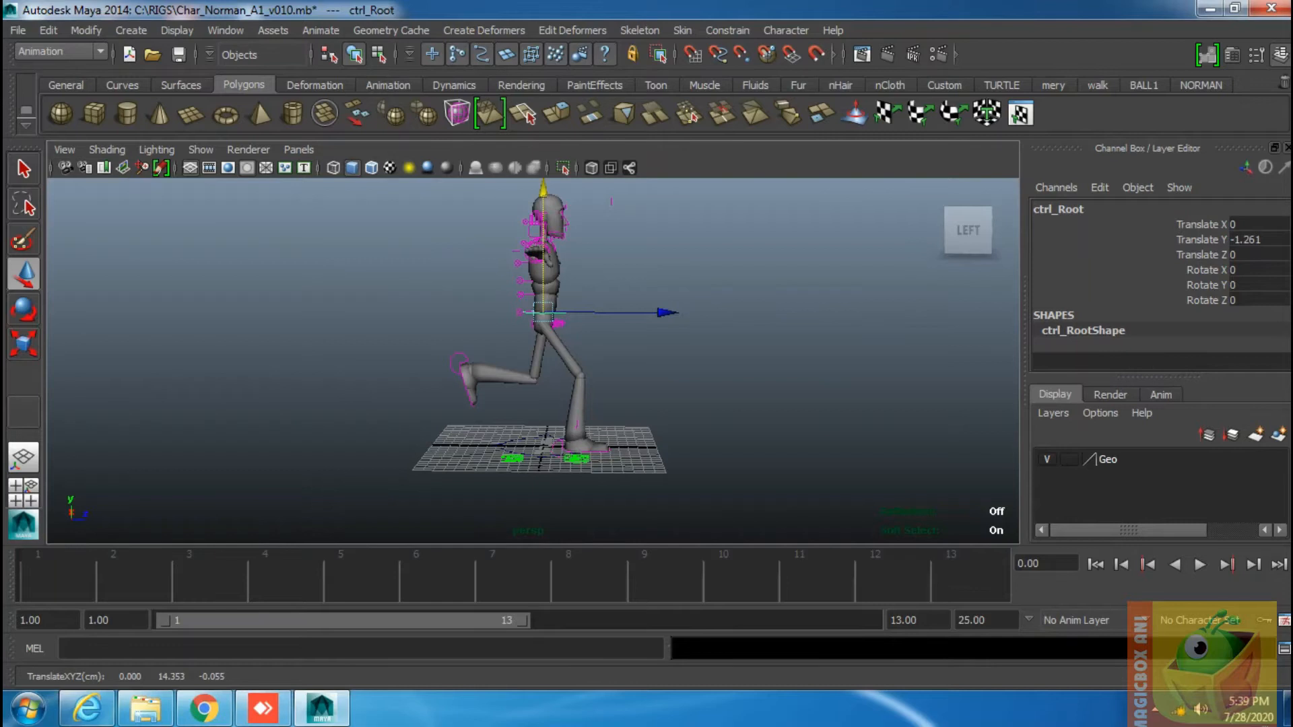
# Slide the right foot IK control farther forward to about 6.2 in Translate Z and set its Heel Roll to about -0.8.
pyautogui.click(607, 450)
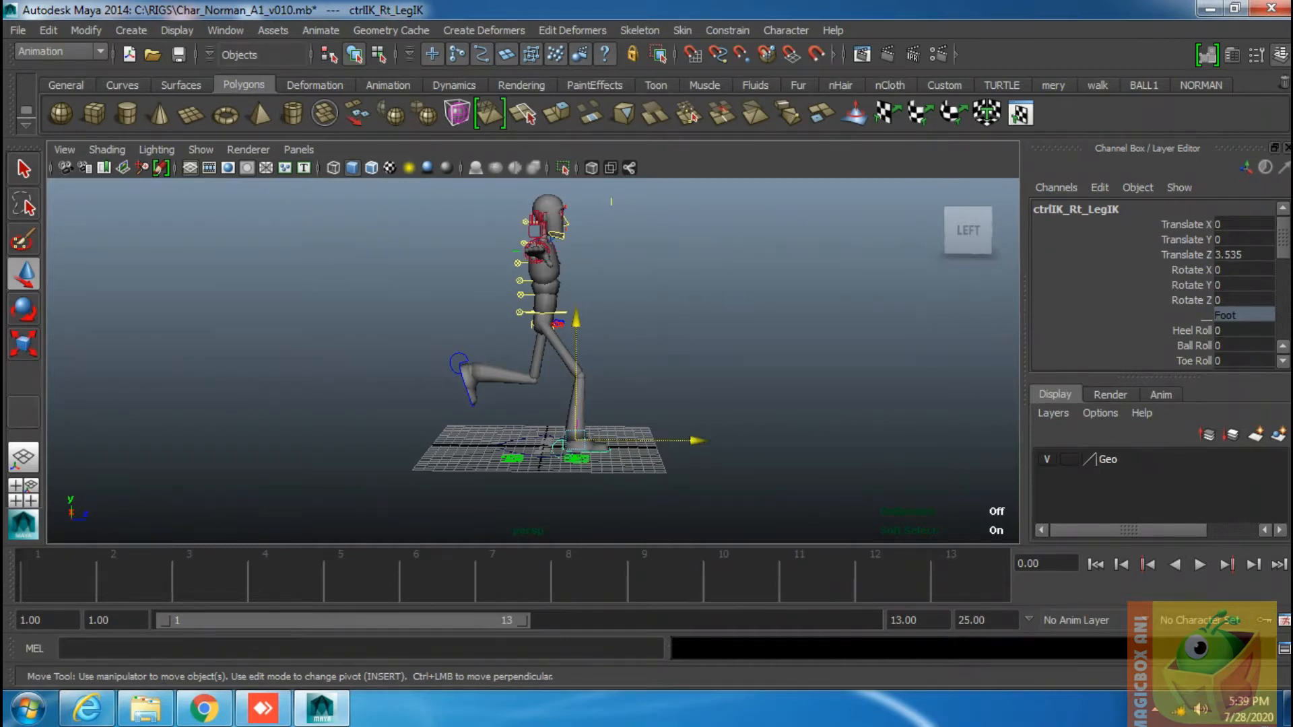
pyautogui.moveTo(696, 440); pyautogui.dragTo(724, 441)
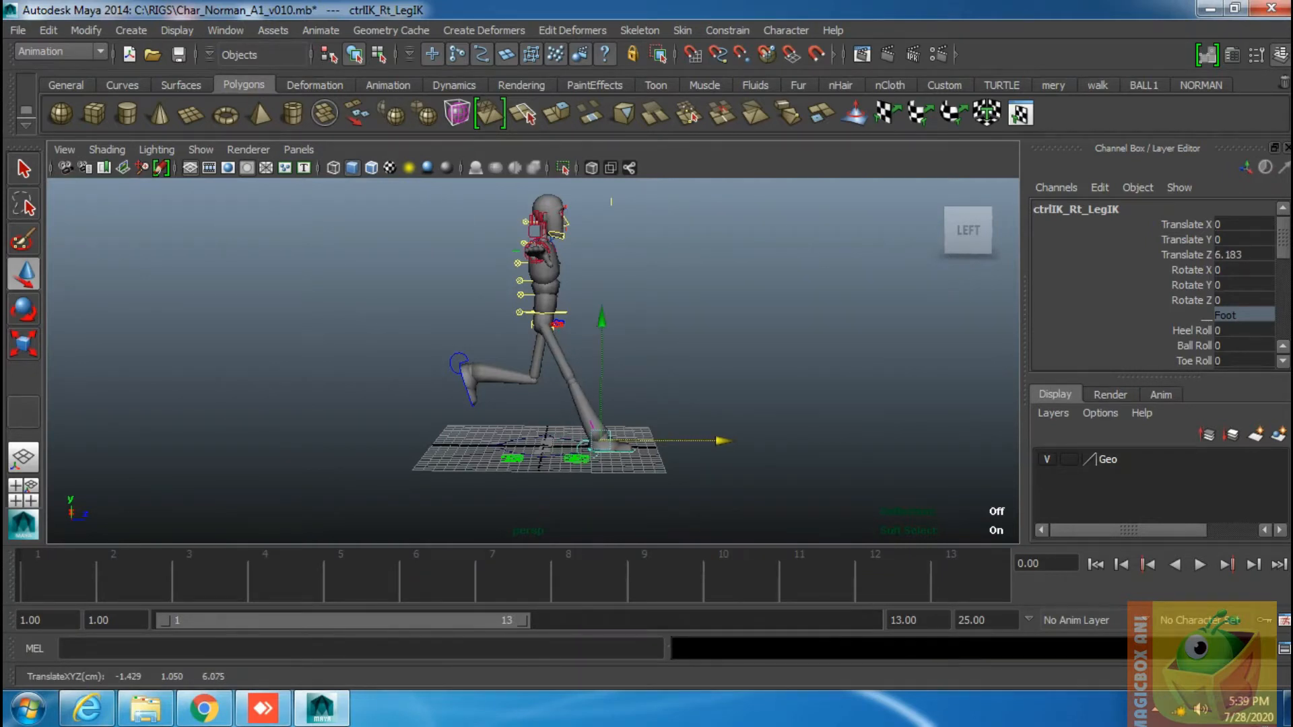
pyautogui.click(1191, 330)
pyautogui.moveTo(808, 364); pyautogui.dragTo(790, 363, button='middle')
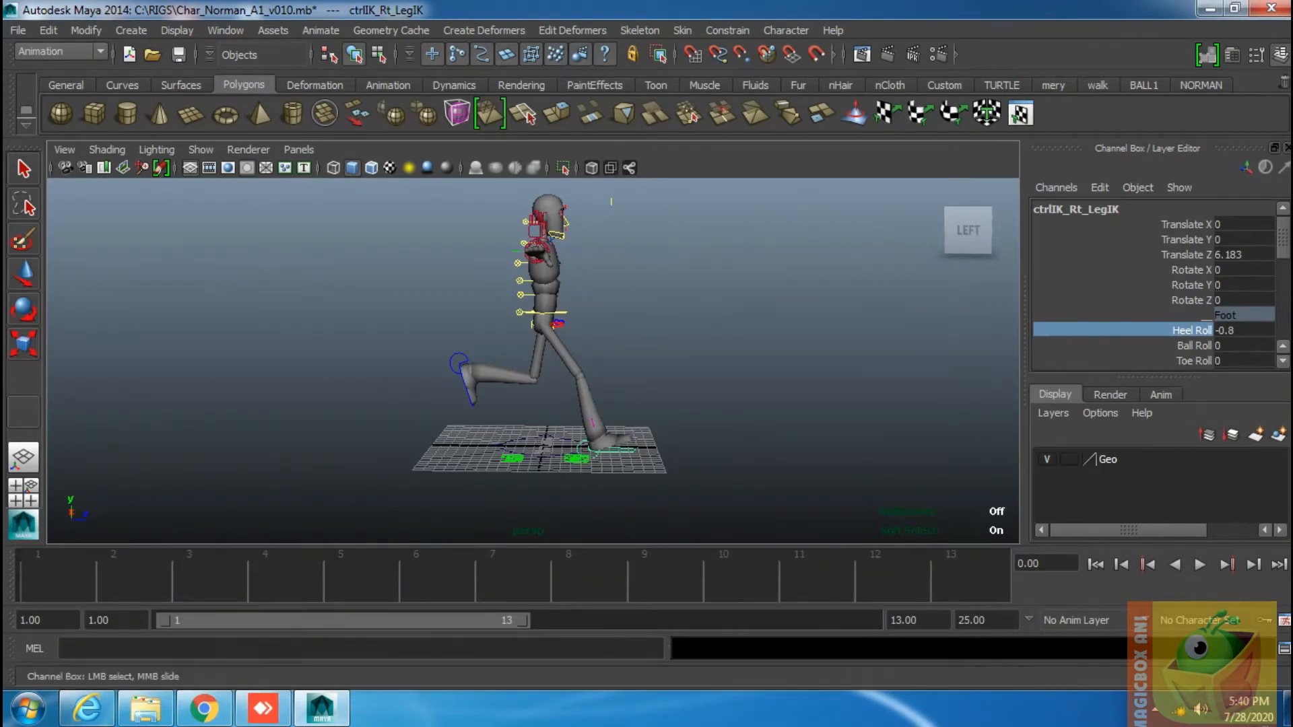
pyautogui.press('w')
pyautogui.moveTo(723, 440); pyautogui.dragTo(731, 441)
# Raise the left foot IK control to about 8.2 in Translate Y and shift it to about 1.1 in Translate X.
pyautogui.click(460, 367)
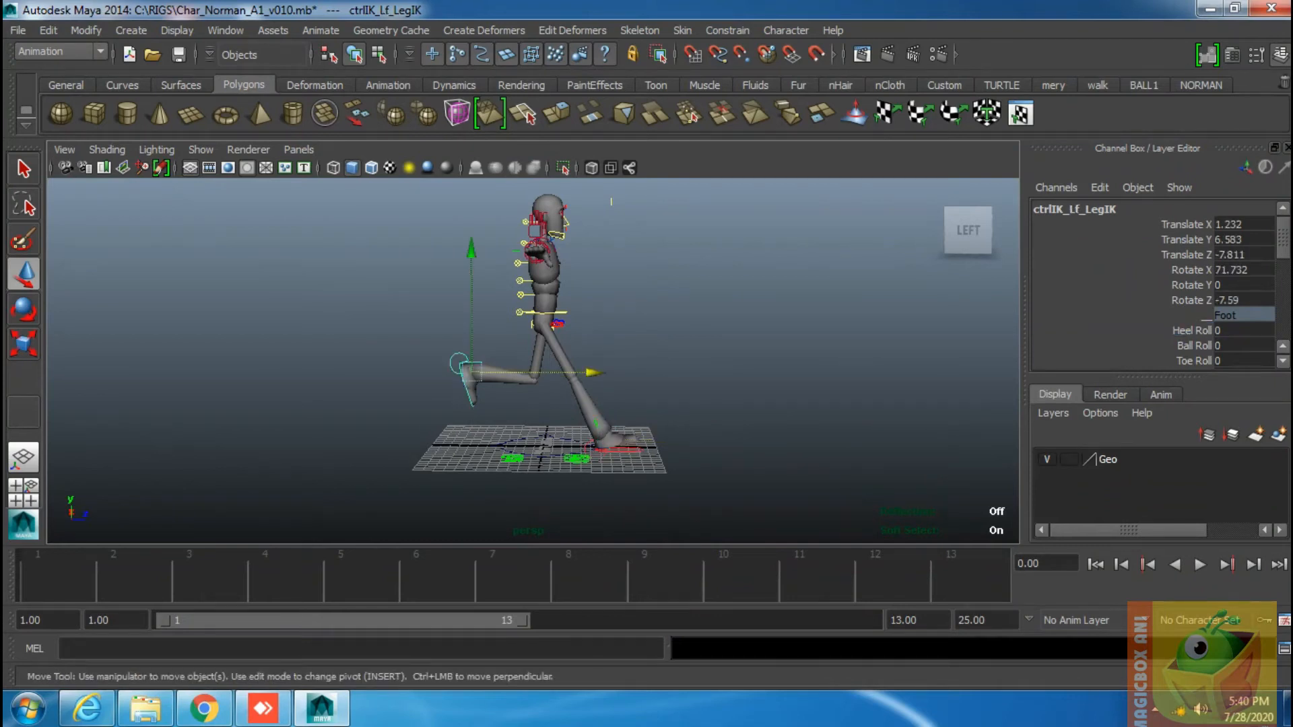
pyautogui.moveTo(472, 248); pyautogui.dragTo(471, 232)
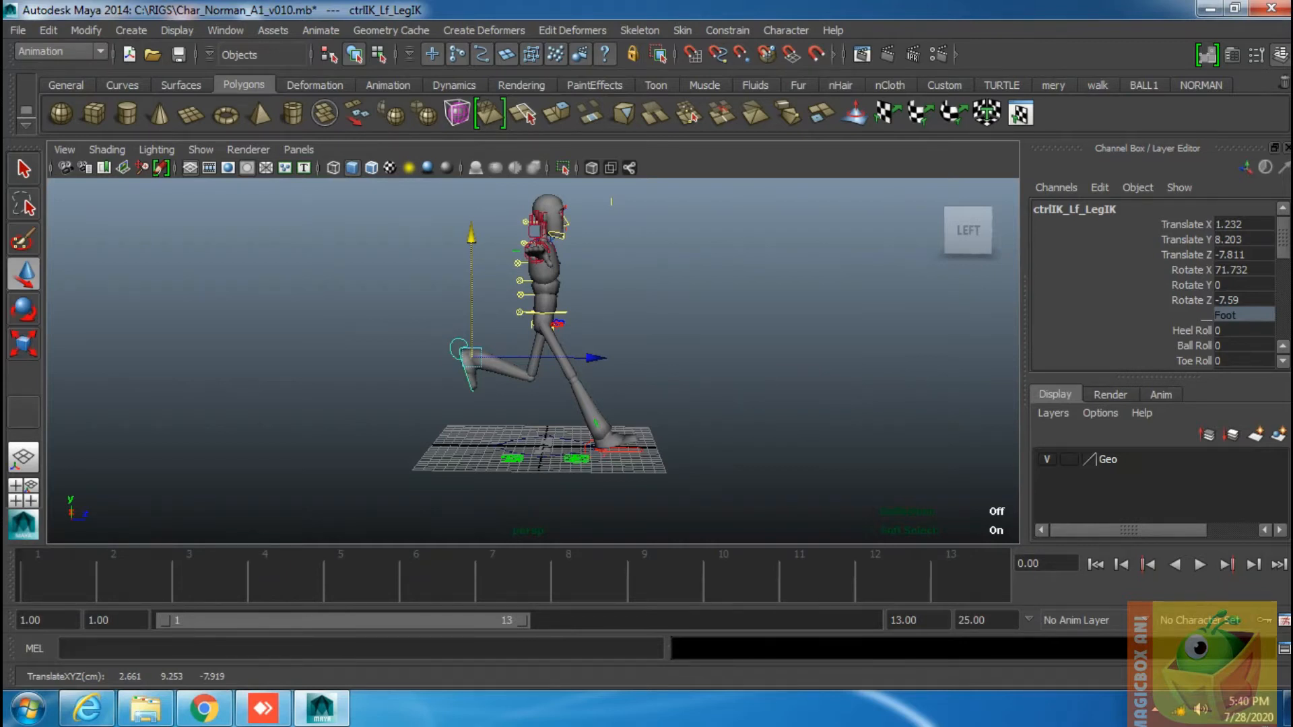
pyautogui.keyDown('alt'); pyautogui.moveTo(680, 364); pyautogui.dragTo(438, 367); pyautogui.keyUp('alt')
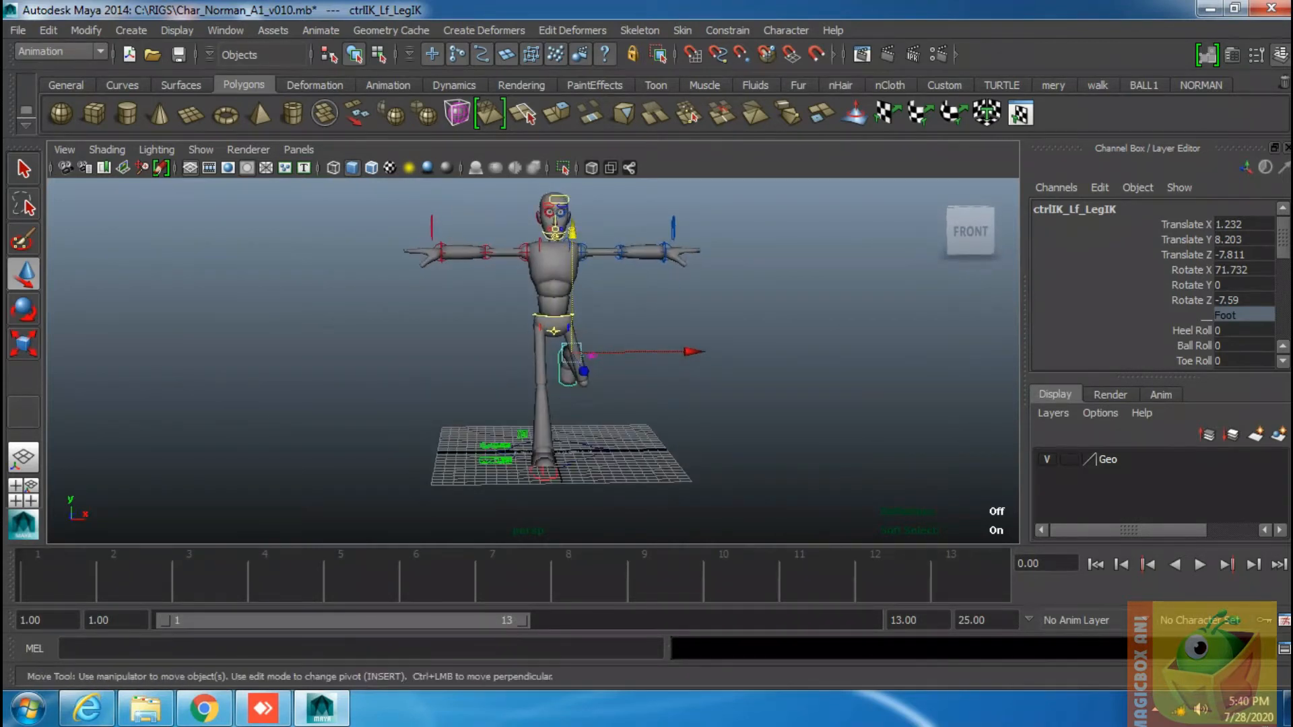
pyautogui.scroll(4, 532, 361)
pyautogui.moveTo(724, 344); pyautogui.dragTo(721, 344)
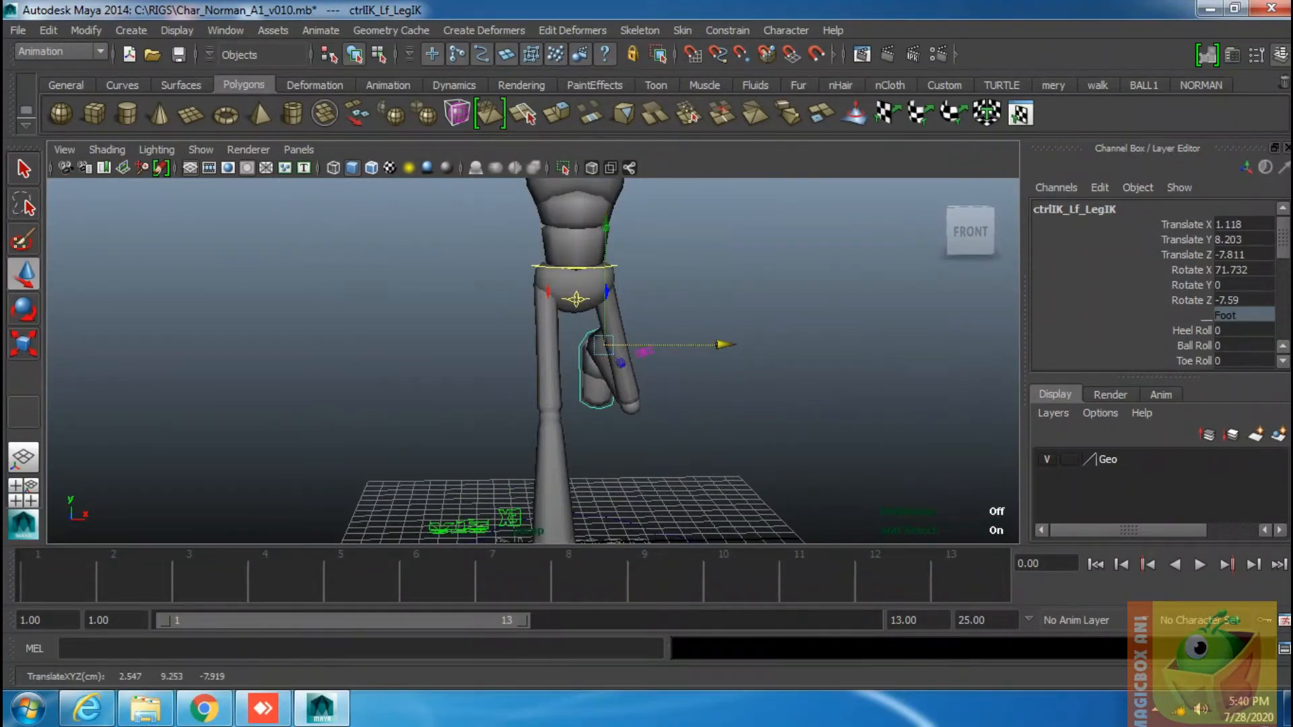
pyautogui.click(607, 292)
pyautogui.moveTo(725, 289); pyautogui.dragTo(722, 288)
pyautogui.moveTo(602, 290); pyautogui.dragTo(489, 280)
pyautogui.hotkey('ctrl', 'z')
# Tilt the central hip control to about -3.6 degrees in Rotate Z.
pyautogui.click(555, 290)
pyautogui.click(553, 290)
pyautogui.press('e')
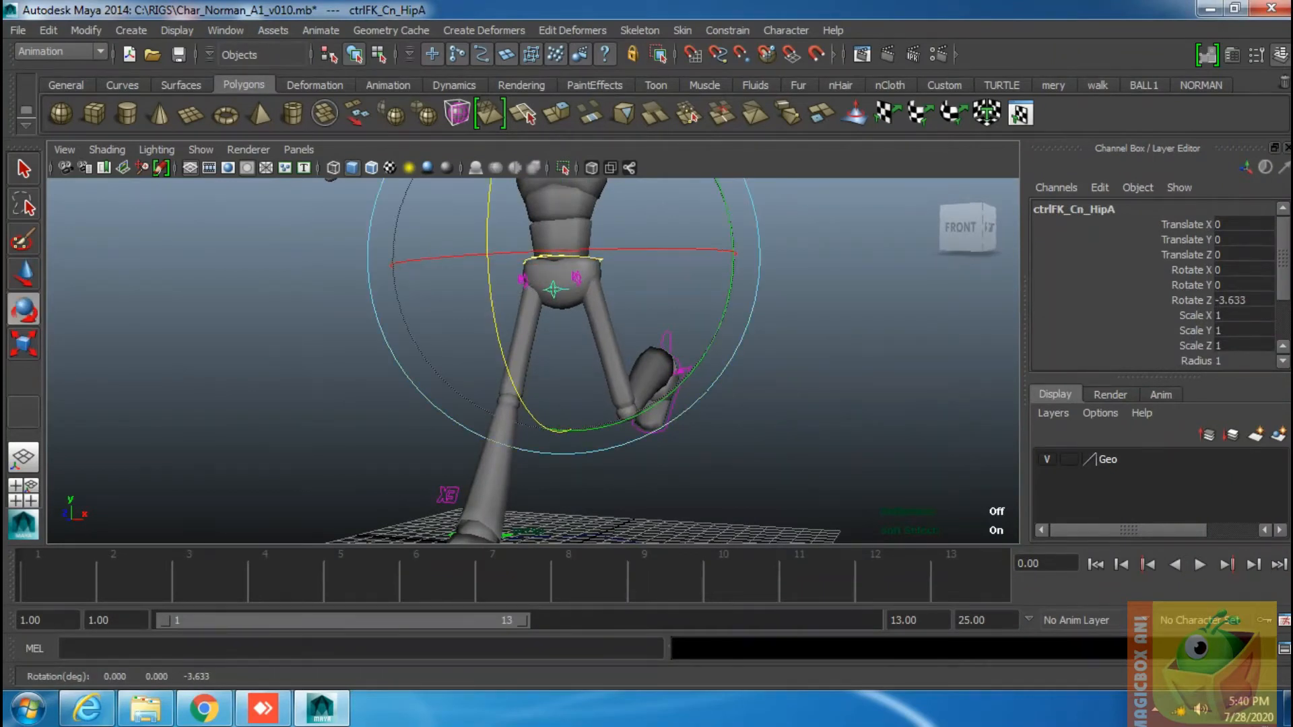
pyautogui.press('q')
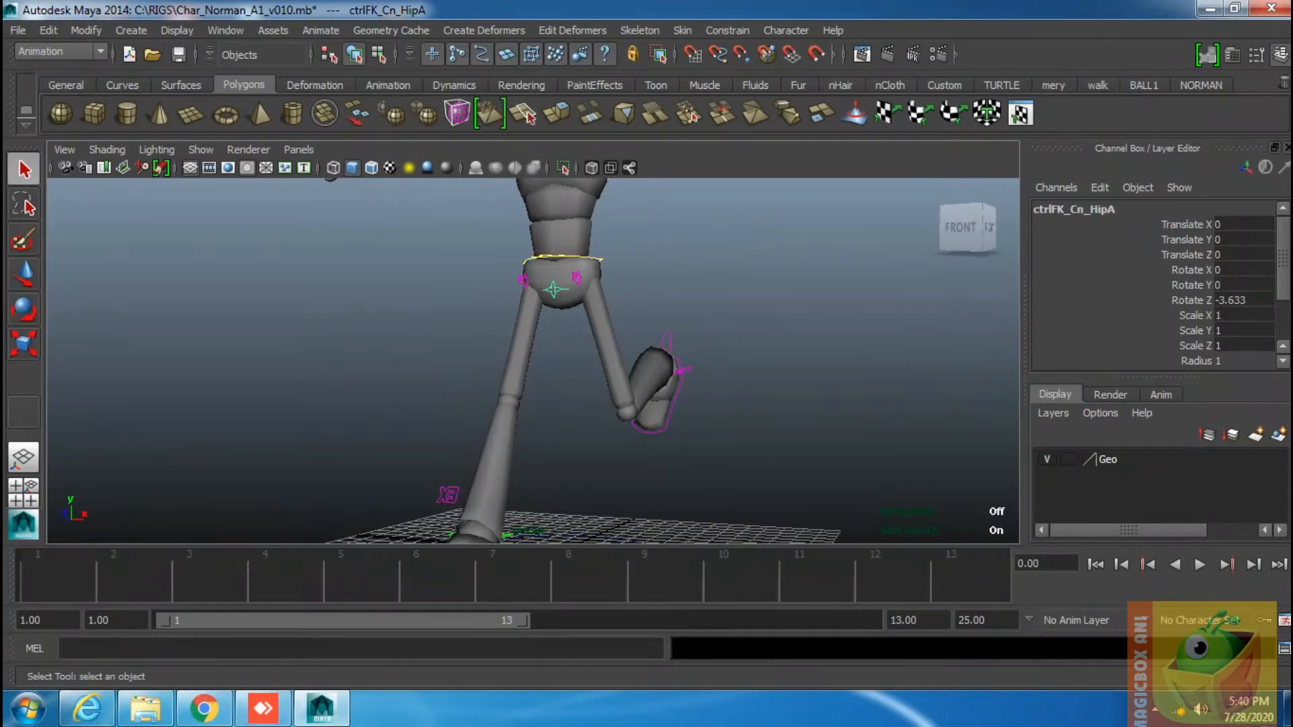
# Move the left foot IK control inward to about -1.2 in Translate X.
pyautogui.click(676, 401)
pyautogui.press('w')
pyautogui.moveTo(779, 365); pyautogui.dragTo(420, 363)
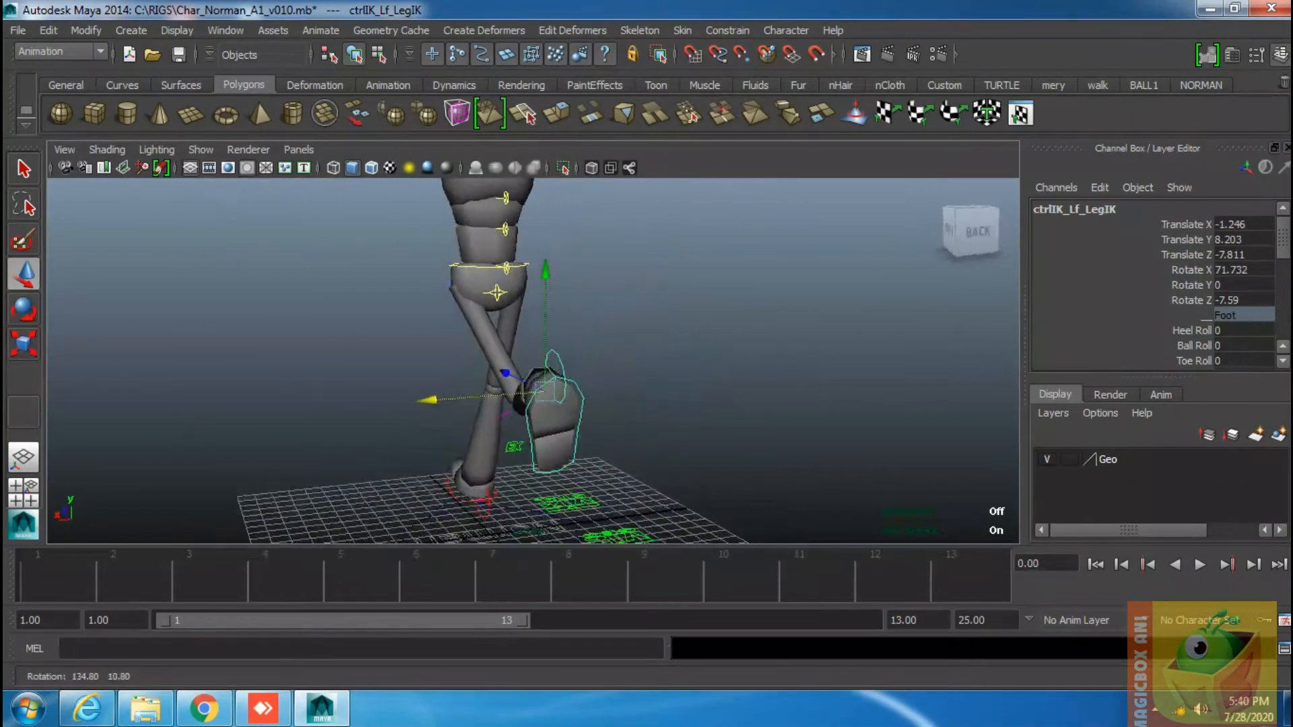
pyautogui.moveTo(542, 391); pyautogui.dragTo(752, 412)
# Rotate the left upper arm control down to about -82 degrees in Rotate Y.
pyautogui.scroll(-5, 503, 382)
pyautogui.scroll(2, 646, 383)
pyautogui.scroll(1, 482, 361)
pyautogui.scroll(3, 674, 350)
pyautogui.keyDown('alt'); pyautogui.moveTo(674, 269); pyautogui.dragTo(566, 449, button='middle'); pyautogui.keyUp('alt')
pyautogui.click(547, 261)
pyautogui.press('e')
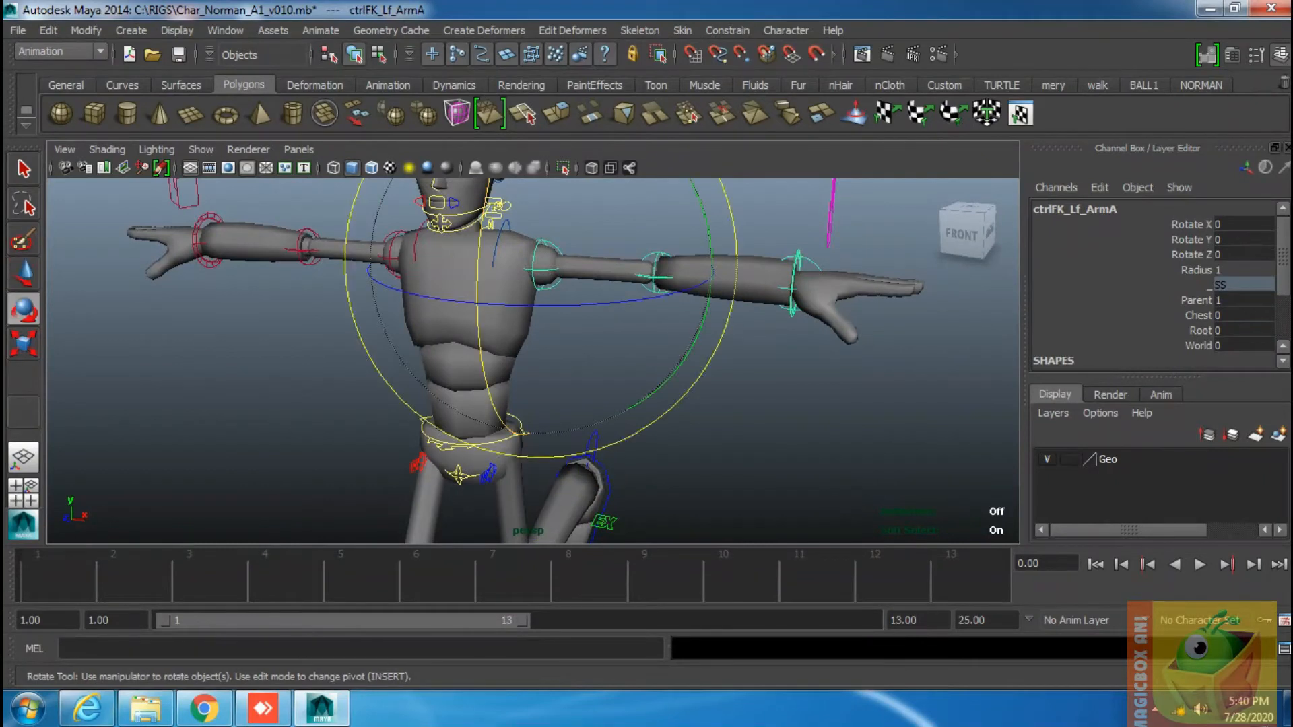
pyautogui.keyDown('alt'); pyautogui.moveTo(646, 337); pyautogui.dragTo(660, 426); pyautogui.keyUp('alt')
pyautogui.click(553, 350)
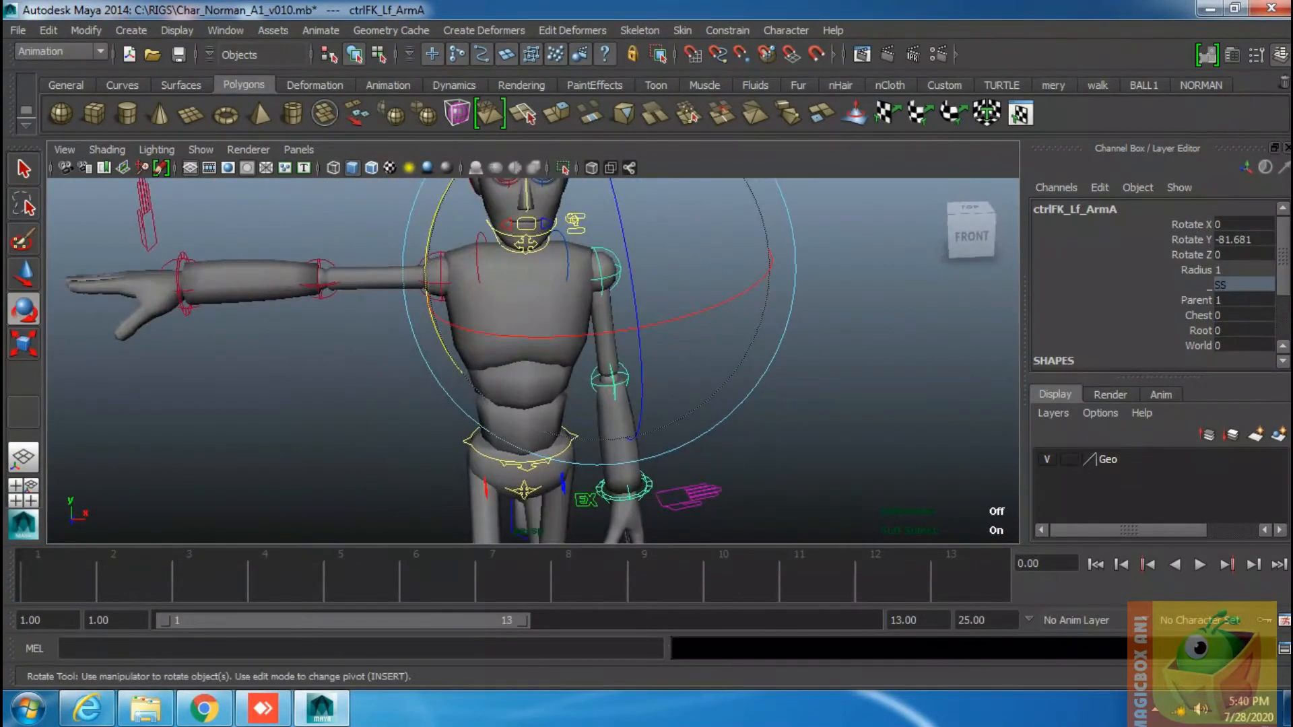
# Rotate the right upper arm control down to about -82.5 degrees in Rotate Y.
pyautogui.press('q')
pyautogui.keyDown('alt'); pyautogui.moveTo(579, 377); pyautogui.dragTo(623, 384); pyautogui.keyUp('alt')
pyautogui.click(465, 295)
pyautogui.press('e')
pyautogui.keyDown('alt'); pyautogui.moveTo(498, 404); pyautogui.dragTo(673, 427); pyautogui.keyUp('alt')
pyautogui.moveTo(544, 252)
pyautogui.mouseDown()
pyautogui.moveTo(532, 364)
pyautogui.moveTo(551, 455)
pyautogui.mouseUp()
pyautogui.press('q')
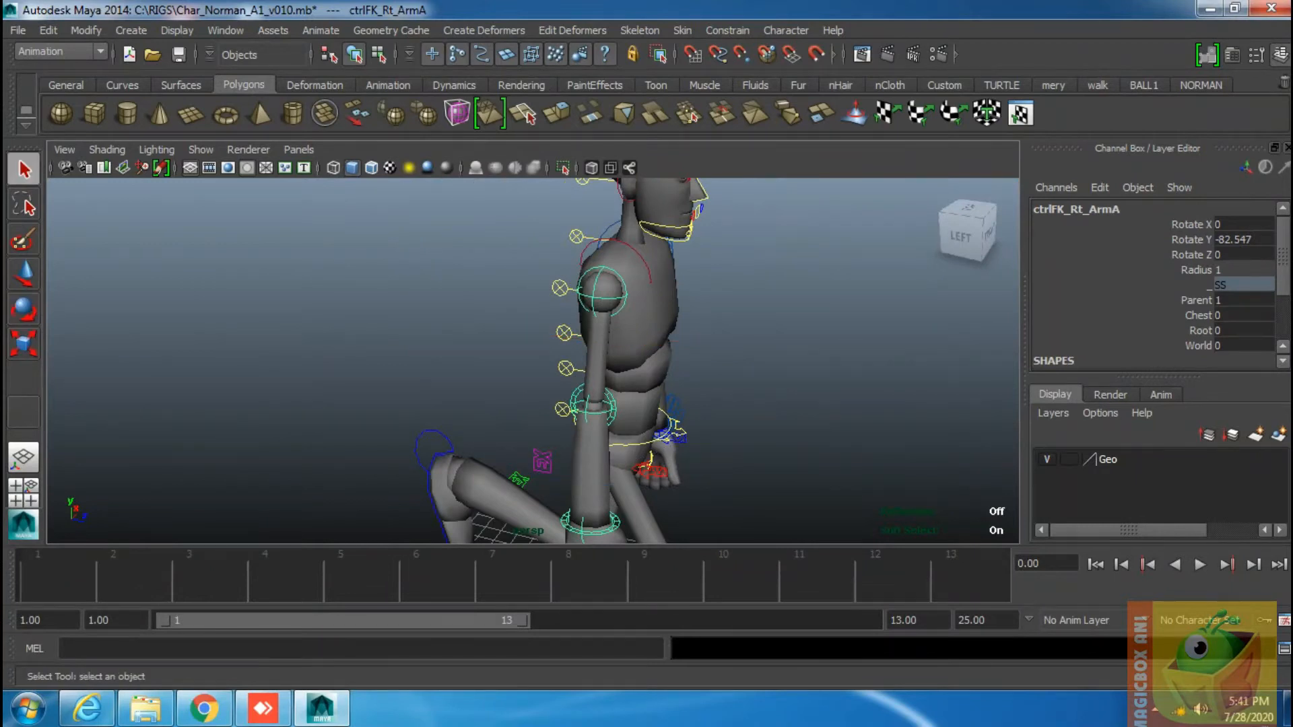
# Swing the right upper arm control to about 7.4 in Rotate X, -71 in Rotate Y and -65 in Rotate Z.
pyautogui.press('e')
pyautogui.keyDown('alt'); pyautogui.moveTo(714, 323); pyautogui.dragTo(701, 387); pyautogui.keyUp('alt')
pyautogui.moveTo(584, 297); pyautogui.dragTo(596, 278)
pyautogui.press('q')
pyautogui.click(571, 339)
pyautogui.press('e')
pyautogui.keyDown('alt'); pyautogui.moveTo(663, 340); pyautogui.dragTo(495, 351); pyautogui.keyUp('alt')
pyautogui.press('q')
pyautogui.click(499, 232)
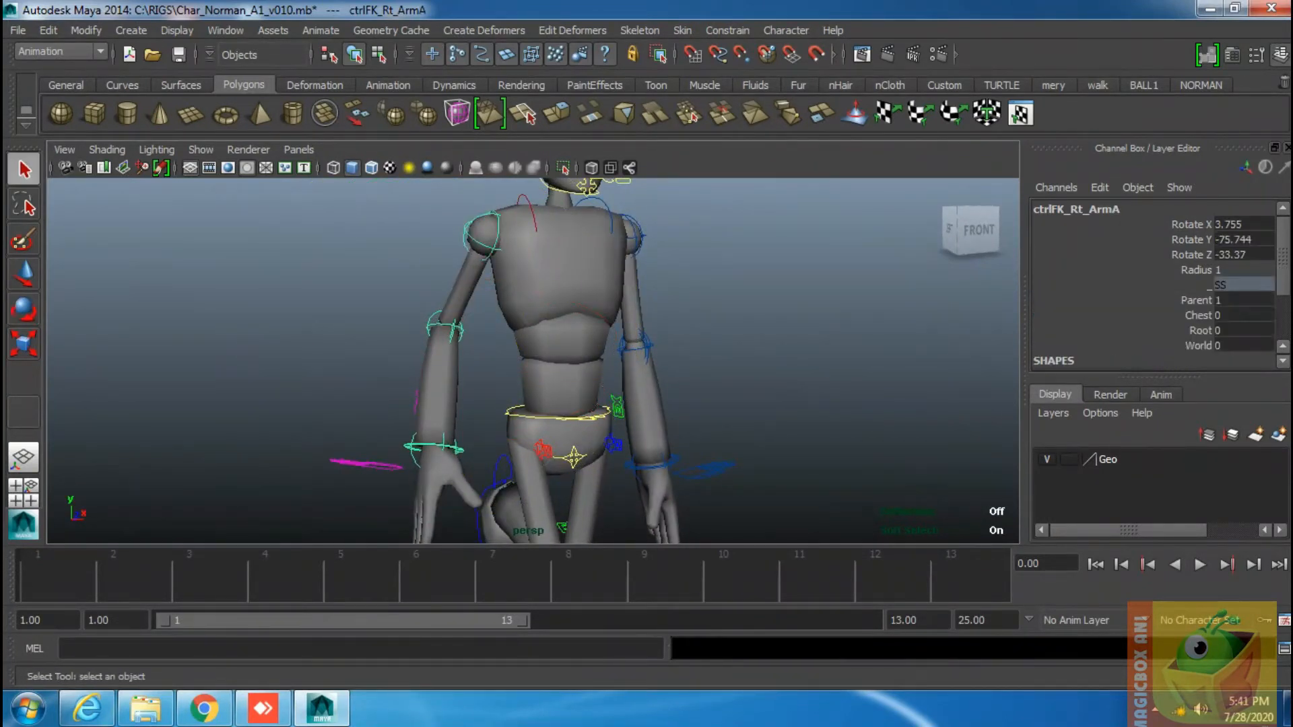
pyautogui.press('e')
pyautogui.moveTo(544, 313); pyautogui.dragTo(506, 377)
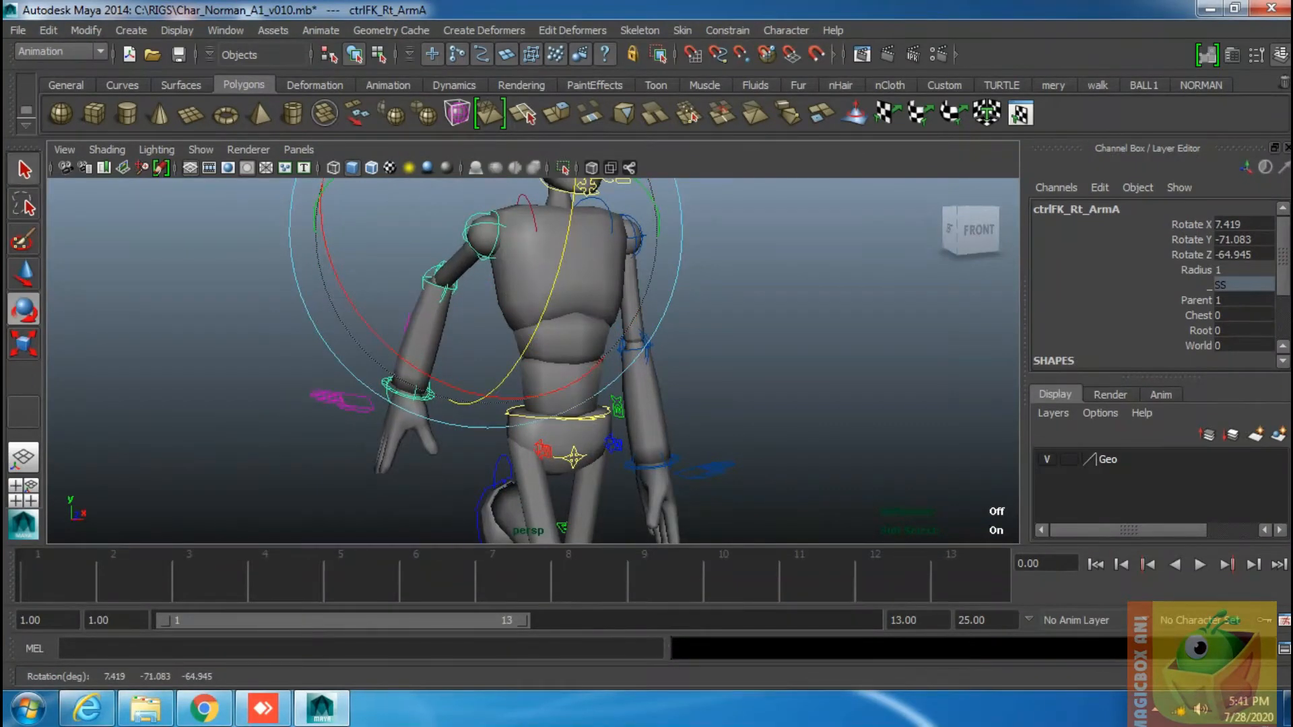
# Curl the four right-hand fingers by setting Base, Mid and Tip to 6, and select the right thumb control.
pyautogui.press('q')
pyautogui.keyDown('alt'); pyautogui.moveTo(444, 357); pyautogui.dragTo(394, 375); pyautogui.keyUp('alt')
pyautogui.moveTo(288, 370); pyautogui.dragTo(330, 402)
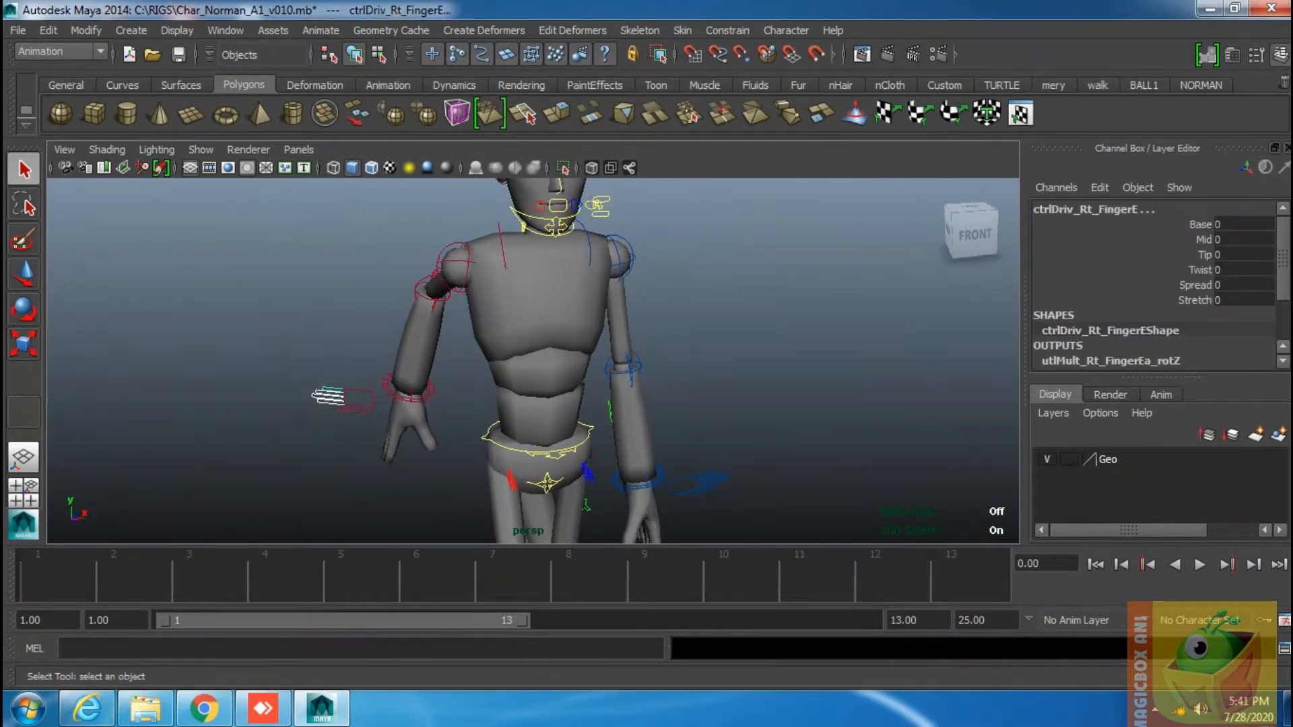
pyautogui.moveTo(1200, 225)
pyautogui.mouseDown()
pyautogui.moveTo(1200, 269)
pyautogui.moveTo(1199, 240)
pyautogui.mouseUp()
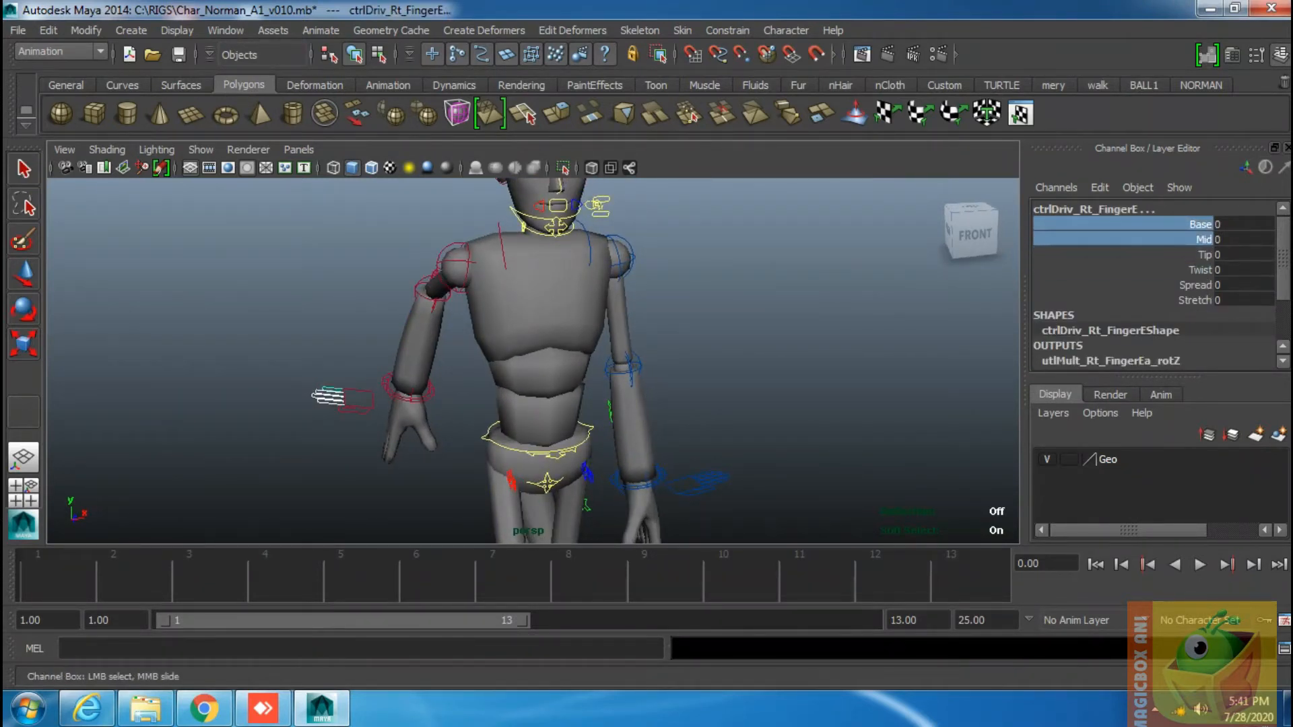
pyautogui.moveTo(828, 323); pyautogui.dragTo(881, 324, button='middle')
pyautogui.hotkey('ctrl', 'z')
pyautogui.moveTo(1200, 225); pyautogui.dragTo(1204, 255)
pyautogui.moveTo(828, 323); pyautogui.dragTo(886, 323, button='middle')
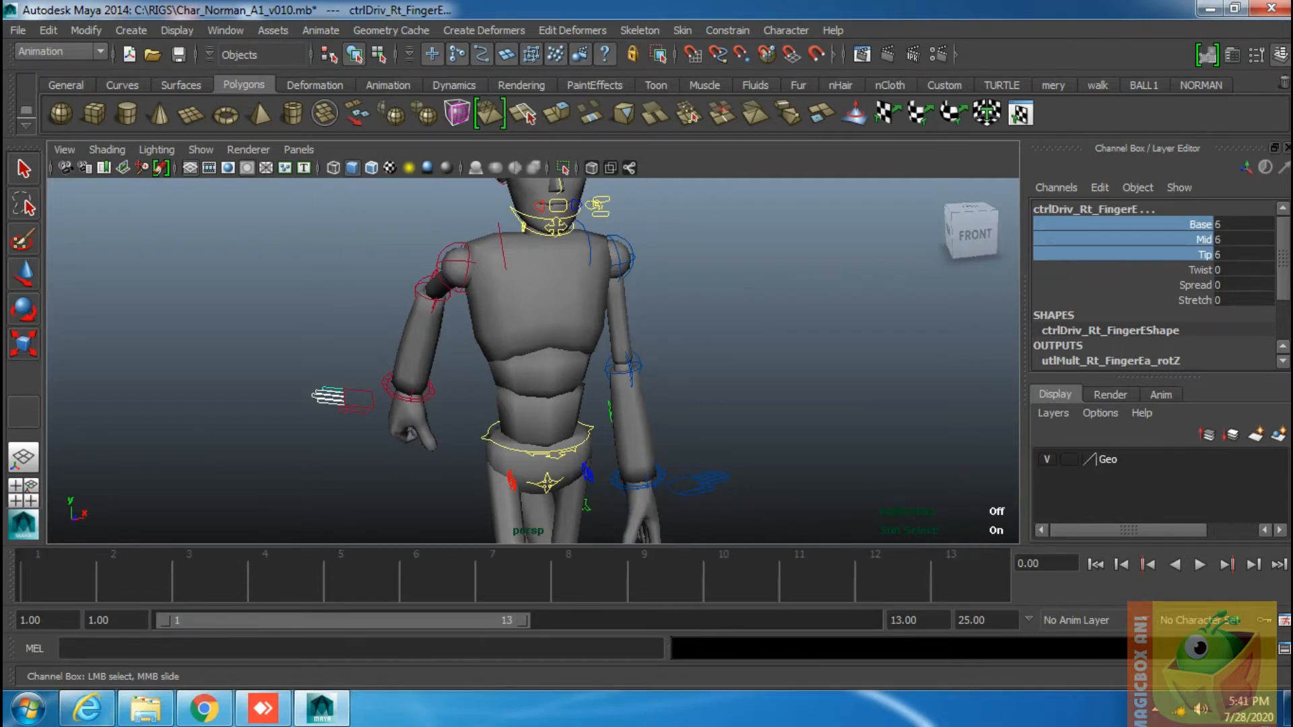
pyautogui.click(354, 411)
pyautogui.moveTo(1203, 239); pyautogui.dragTo(1204, 254)
pyautogui.moveTo(740, 350); pyautogui.dragTo(790, 350, button='middle')
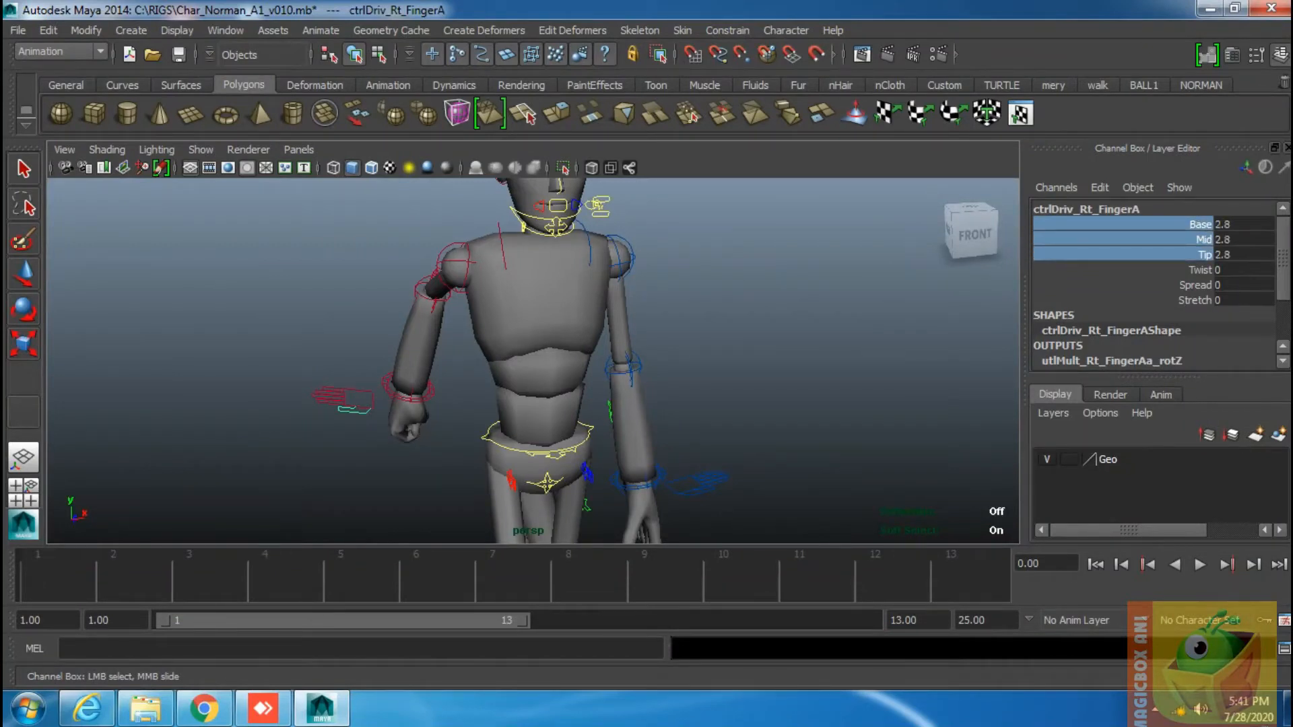
pyautogui.hotkey('ctrl', 'z')
pyautogui.click(1200, 270)
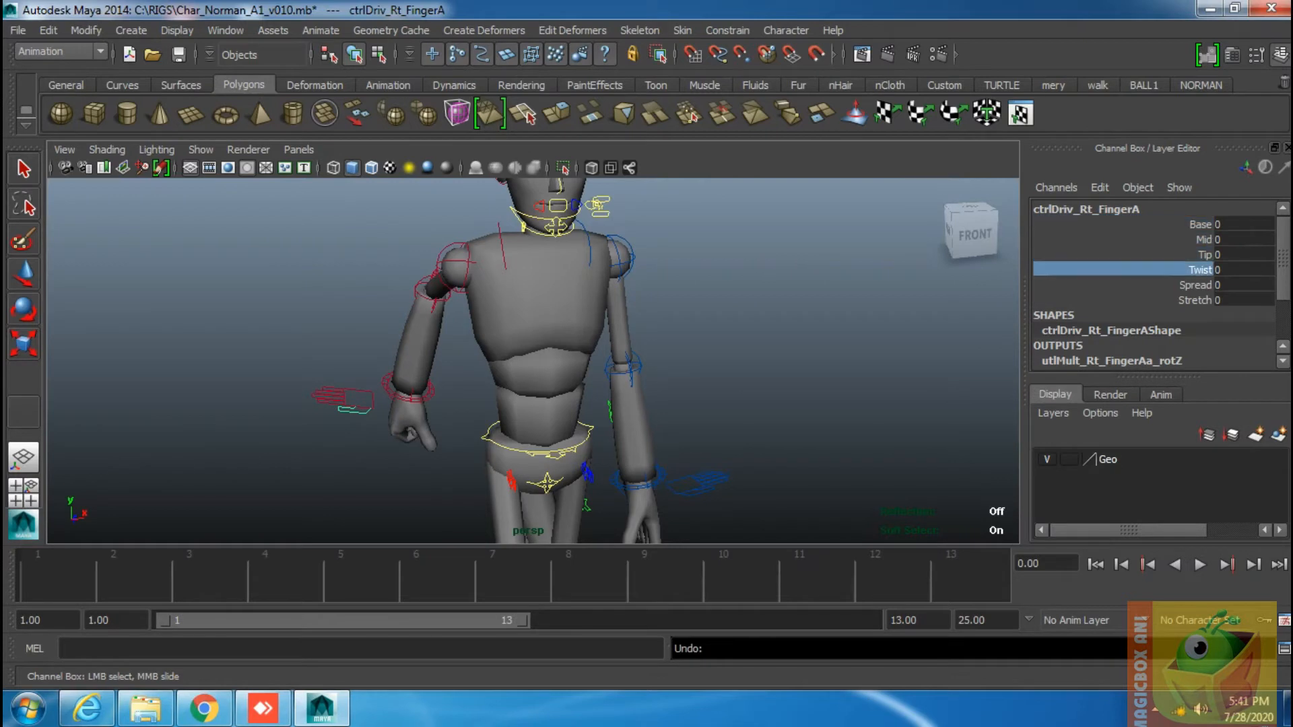
# Curl the right thumb against the fist by raising only its Mid and Tip values together past 2.2.
pyautogui.moveTo(1203, 240); pyautogui.dragTo(1203, 255)
pyautogui.moveTo(761, 350); pyautogui.dragTo(791, 350, button='middle')
pyautogui.keyDown('alt'); pyautogui.moveTo(609, 434); pyautogui.dragTo(704, 357); pyautogui.keyUp('alt')
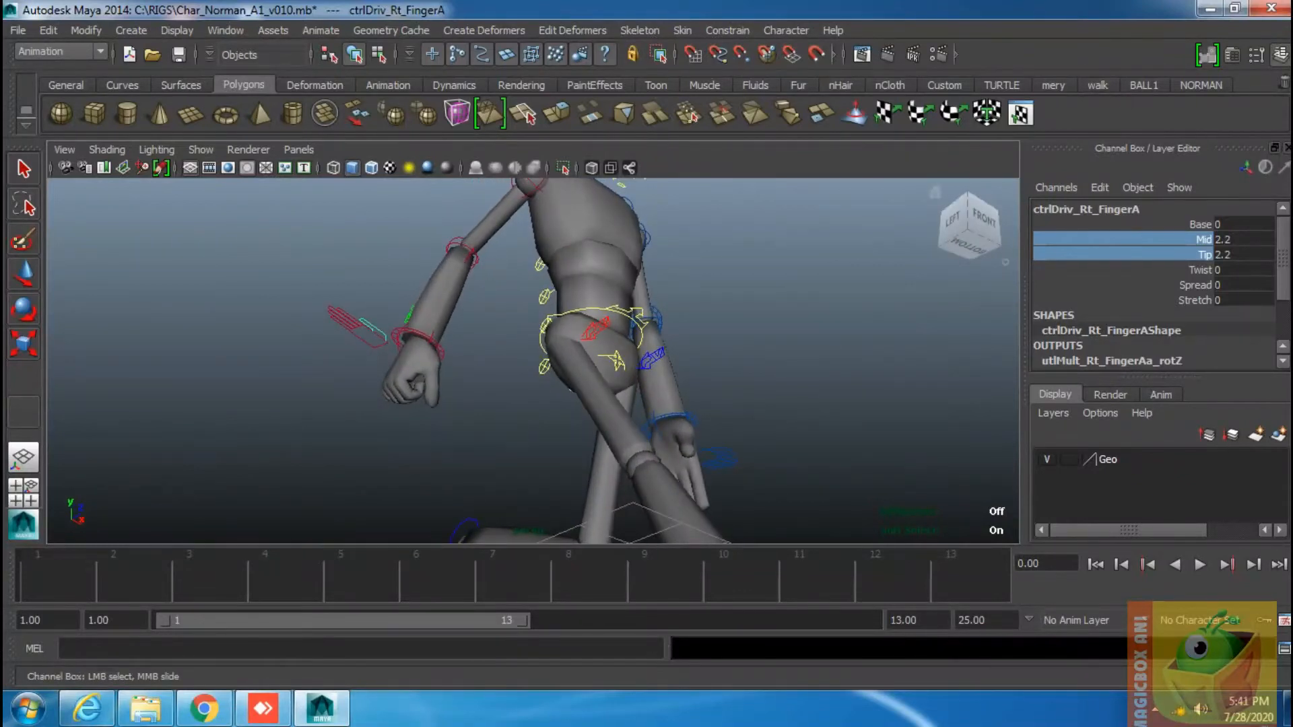
pyautogui.moveTo(895, 316); pyautogui.dragTo(911, 317, button='middle')
# Swing the left upper arm control forward to about 30 degrees in Rotate Z.
pyautogui.keyDown('alt'); pyautogui.moveTo(807, 323); pyautogui.dragTo(673, 387); pyautogui.keyUp('alt')
pyautogui.click(593, 257)
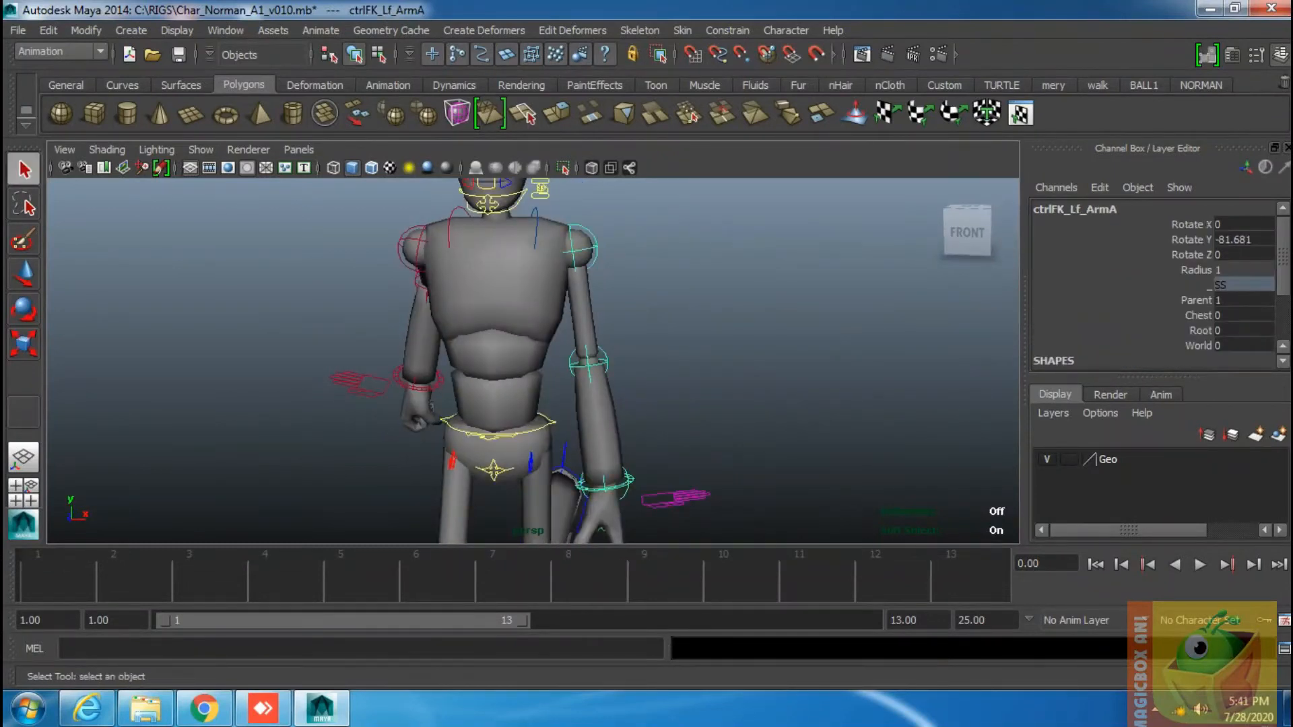
pyautogui.press('e')
pyautogui.moveTo(583, 353); pyautogui.dragTo(573, 279)
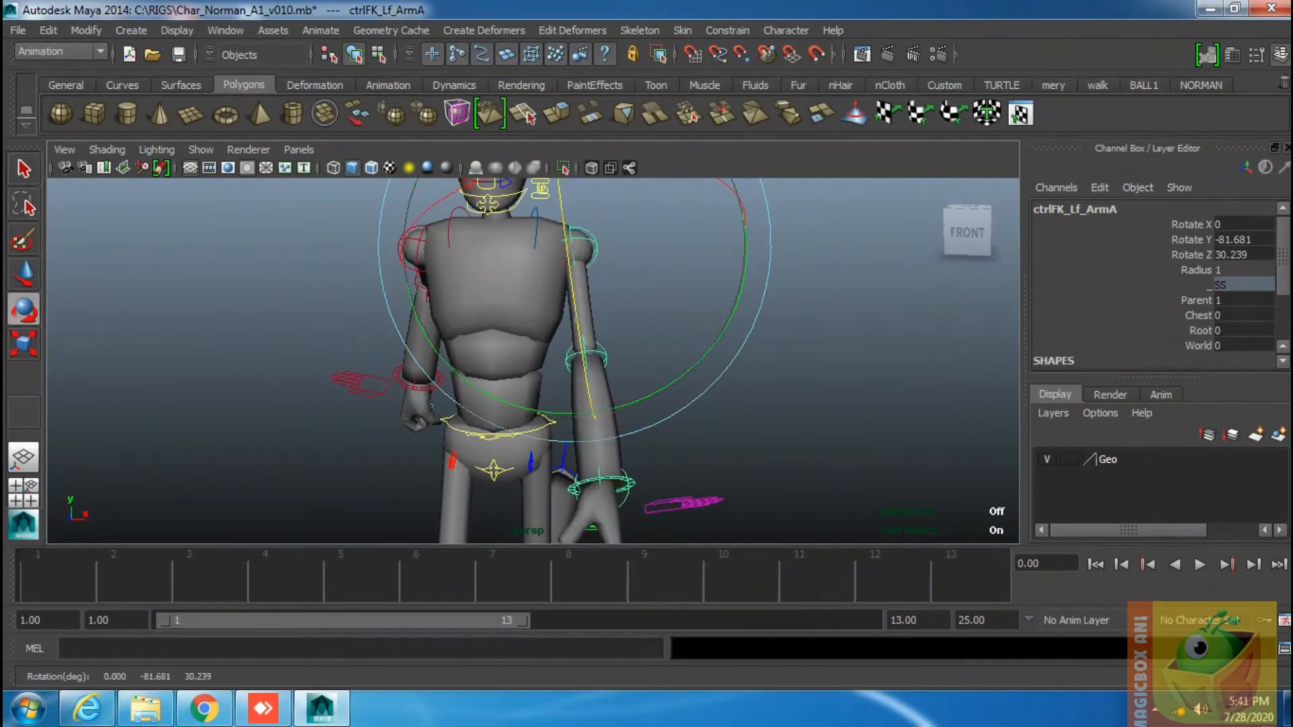
# Bend the left elbow by rotating the left forearm control to about 39.6 degrees in Rotate Z.
pyautogui.keyDown('alt'); pyautogui.moveTo(593, 364); pyautogui.dragTo(696, 405); pyautogui.keyUp('alt')
pyautogui.click(681, 428)
pyautogui.click(24, 169)
pyautogui.click(662, 373)
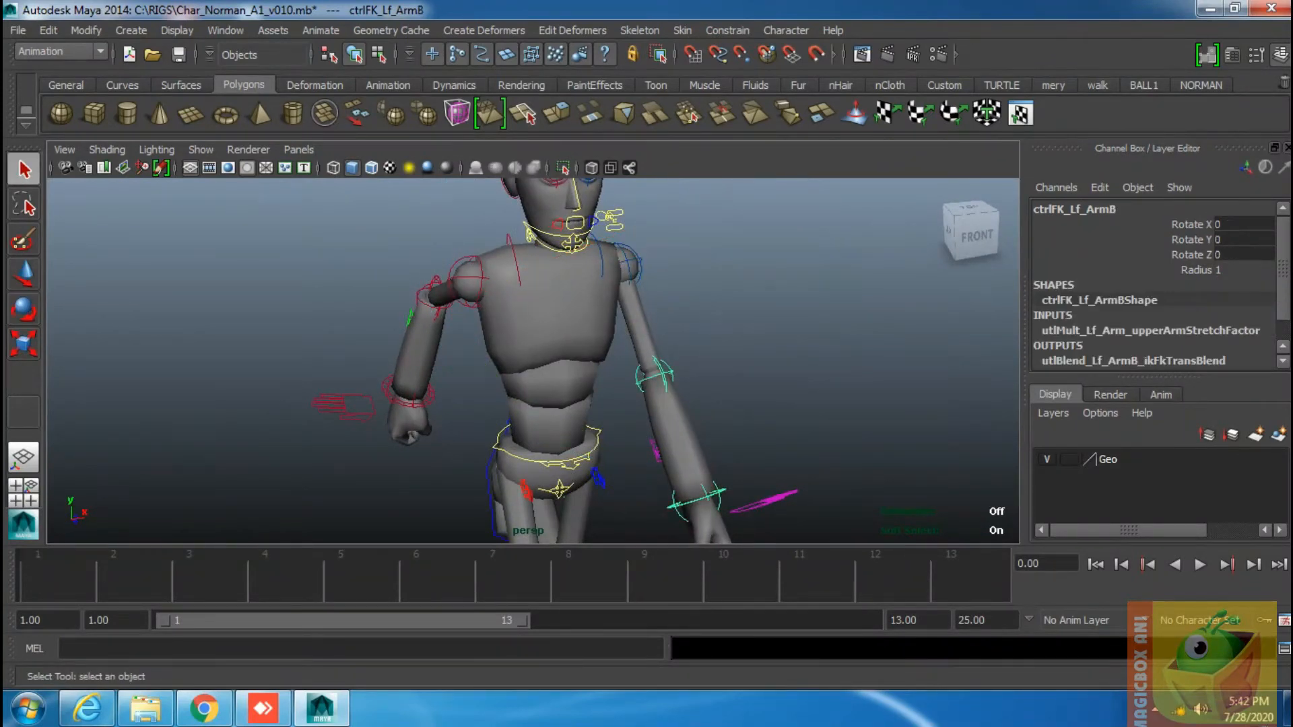
pyautogui.press('e')
pyautogui.moveTo(750, 419); pyautogui.dragTo(718, 311)
pyautogui.click(24, 169)
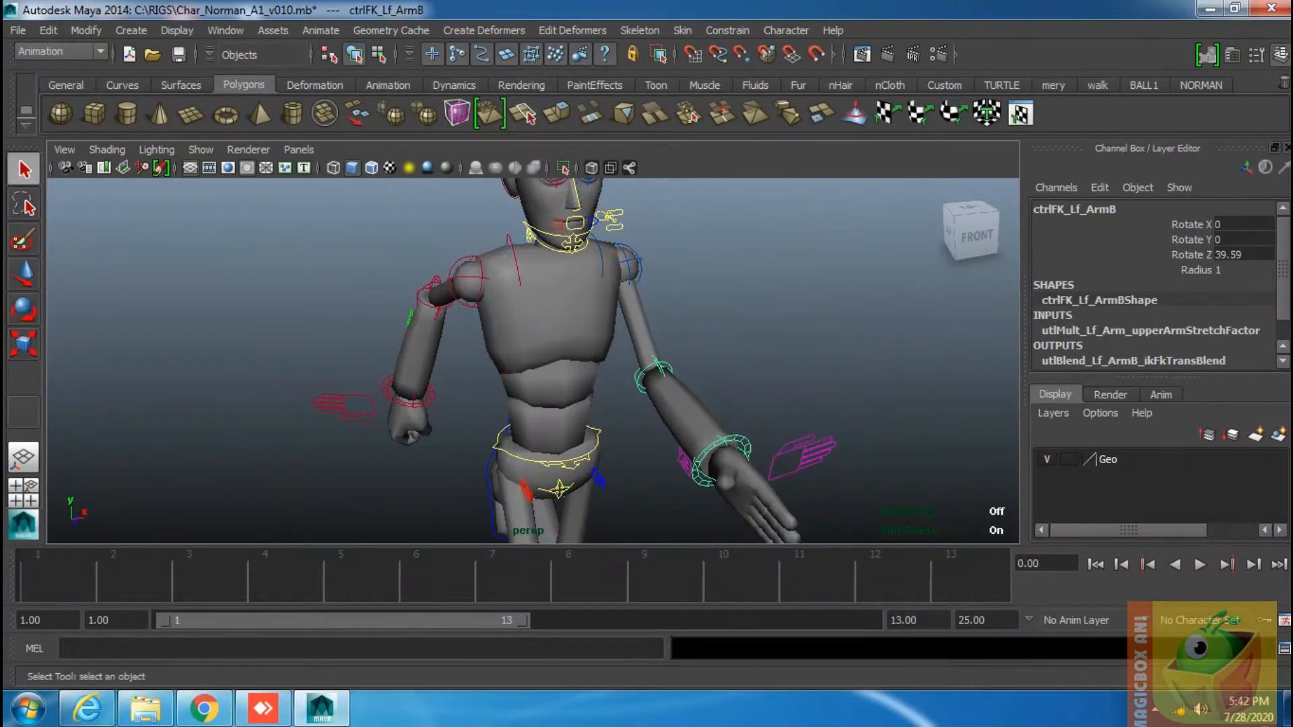
# Curl the four left-hand fingers into a fist by raising their Base, Mid and Tip values together.
pyautogui.click(825, 394)
pyautogui.moveTo(826, 432); pyautogui.dragTo(840, 477)
pyautogui.scroll(4, 840, 478)
pyautogui.keyDown('alt'); pyautogui.moveTo(841, 478); pyautogui.dragTo(551, 267, button='middle'); pyautogui.keyUp('alt')
pyautogui.click(751, 332)
pyautogui.moveTo(709, 255); pyautogui.dragTo(730, 308)
pyautogui.click(834, 282)
pyautogui.moveTo(710, 257); pyautogui.dragTo(732, 308)
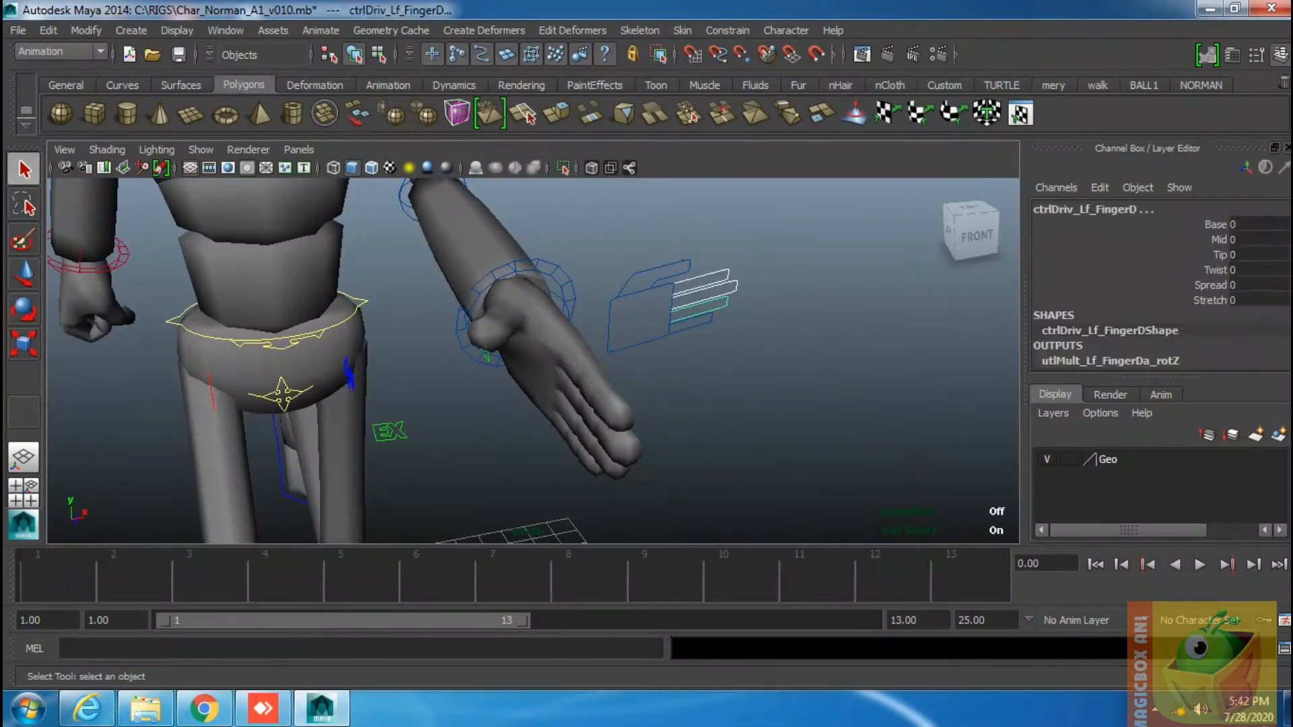
pyautogui.moveTo(1195, 224); pyautogui.dragTo(1195, 254)
pyautogui.moveTo(801, 323); pyautogui.dragTo(866, 323, button='middle')
pyautogui.click(868, 296)
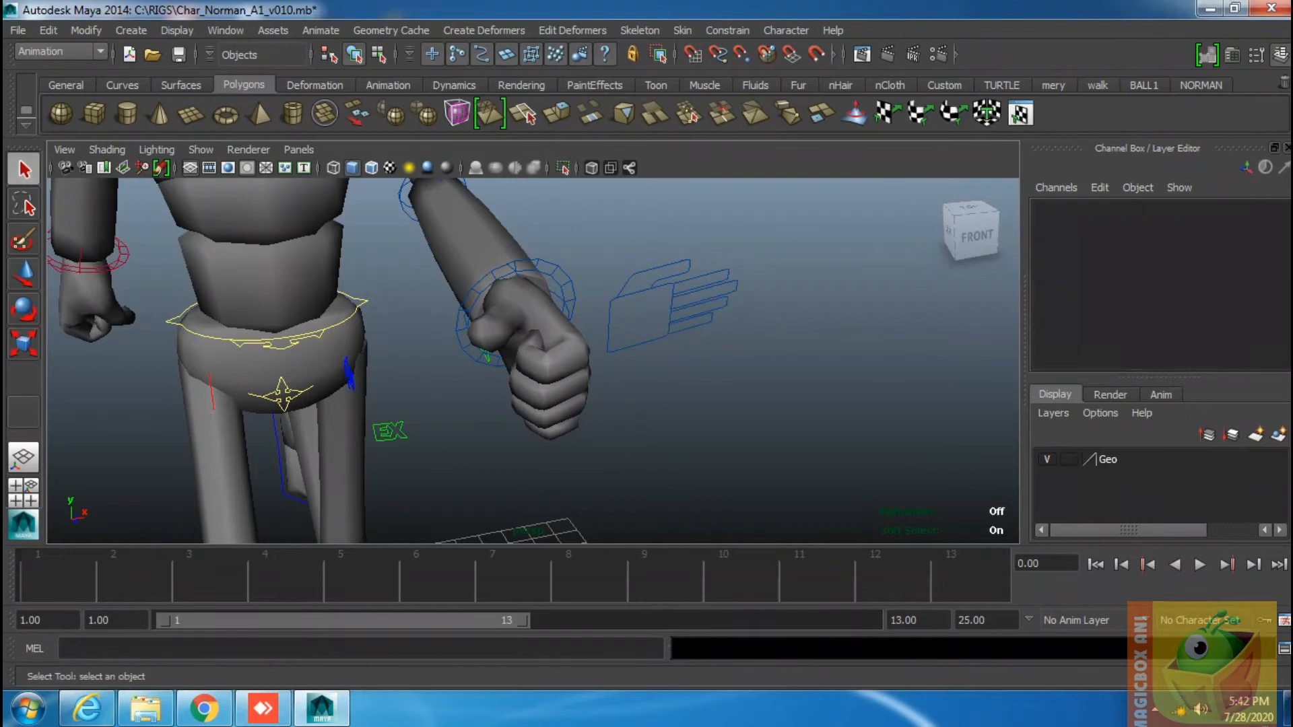
# Bend the left thumb by setting its Mid and Tip values to 2.9.
pyautogui.click(673, 264)
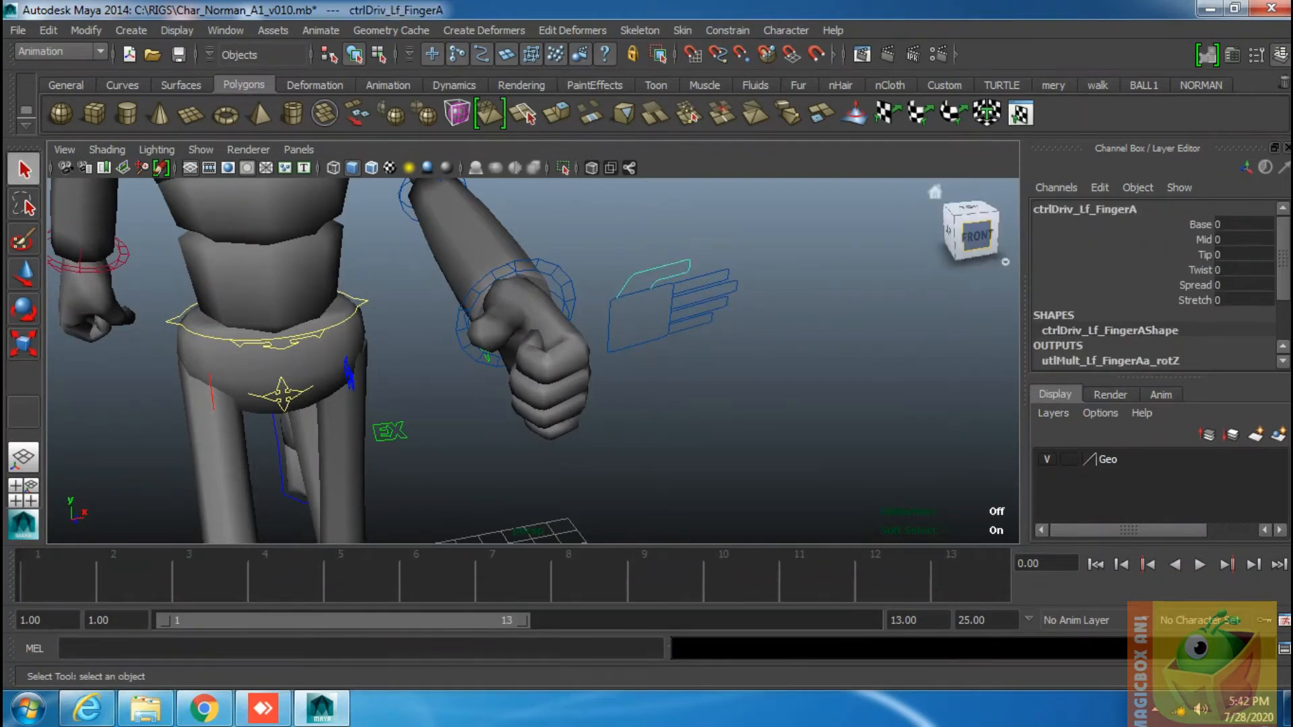
pyautogui.moveTo(1203, 239); pyautogui.dragTo(1204, 254)
pyautogui.moveTo(801, 323); pyautogui.dragTo(828, 323, button='middle')
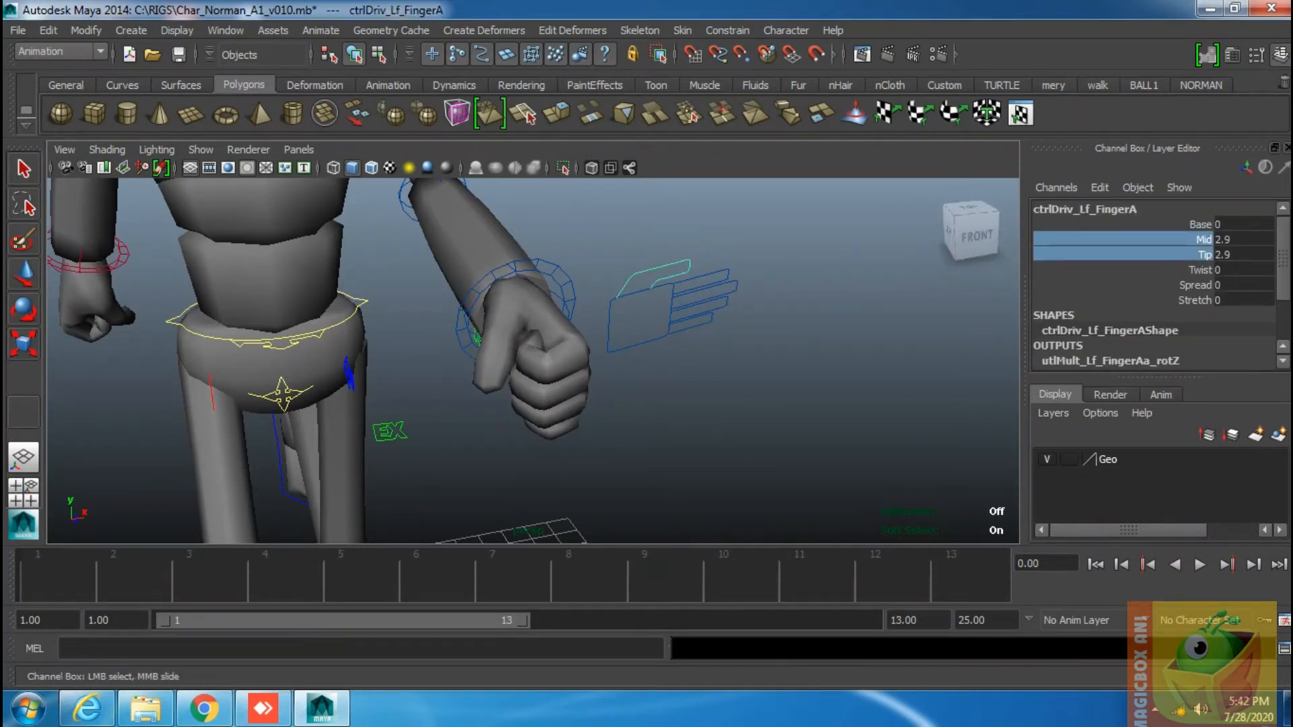
# Lean the body forward by rotating the root control to about 10.6 degrees in Rotate X.
pyautogui.scroll(-5, 829, 323)
pyautogui.keyDown('alt'); pyautogui.moveTo(829, 323); pyautogui.dragTo(999, 334); pyautogui.keyUp('alt')
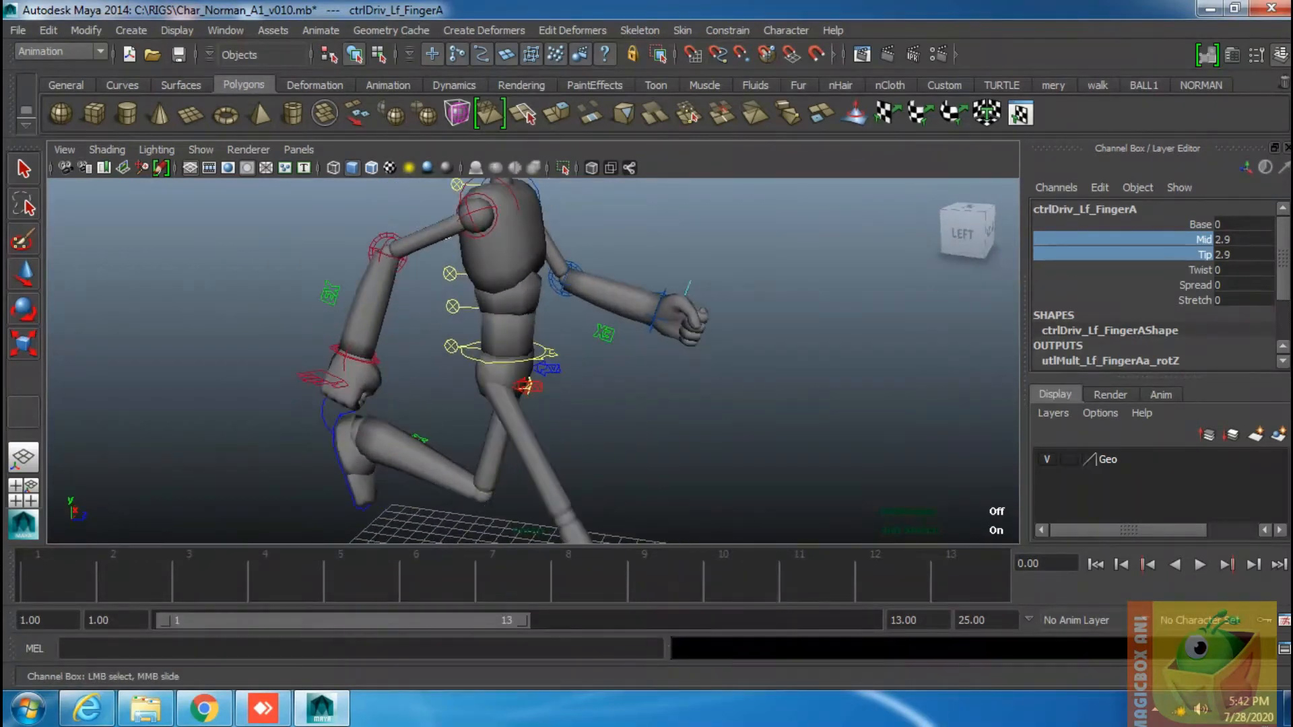
pyautogui.click(550, 352)
pyautogui.press('e')
pyautogui.keyDown('alt'); pyautogui.moveTo(552, 357); pyautogui.dragTo(513, 357); pyautogui.keyUp('alt')
pyautogui.moveTo(334, 303); pyautogui.dragTo(331, 334)
pyautogui.hotkey('ctrl', 'z')
pyautogui.moveTo(525, 271); pyautogui.dragTo(536, 305)
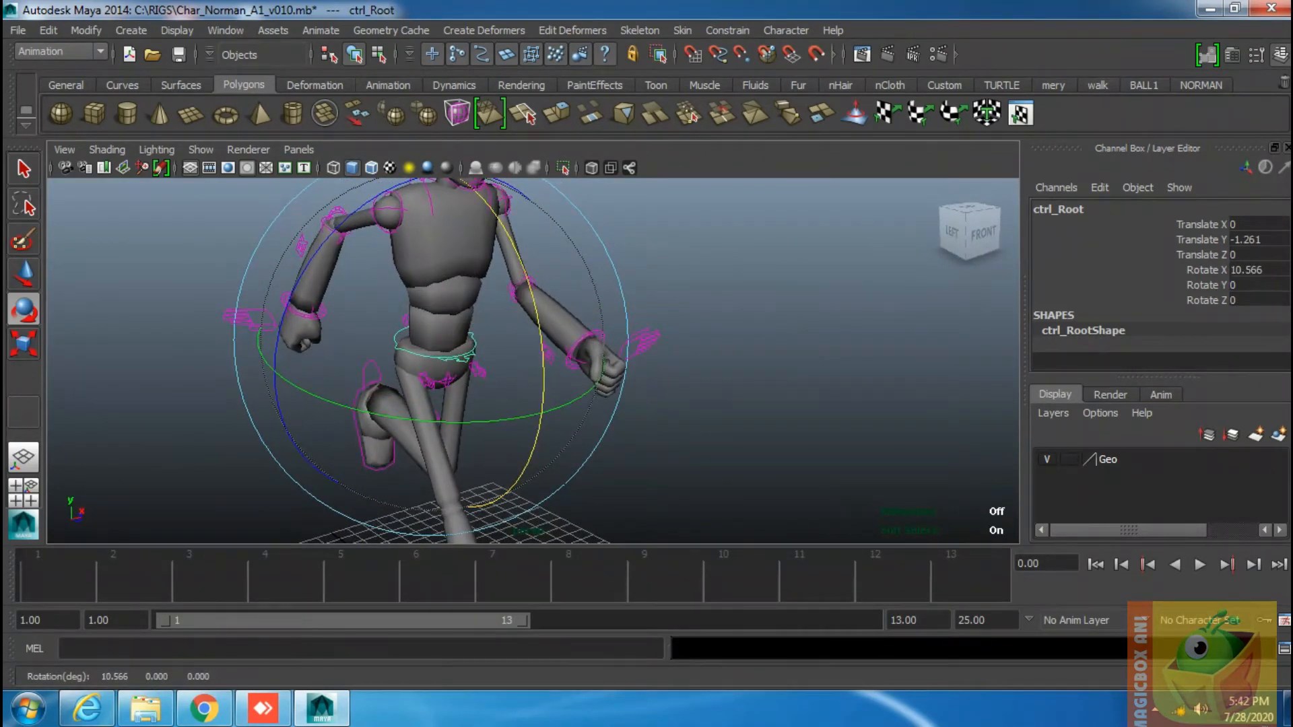
pyautogui.click(23, 168)
# Rotate the lower spine control (SpineB) to about 9.4 degrees in Rotate Z.
pyautogui.keyDown('alt'); pyautogui.moveTo(310, 324); pyautogui.dragTo(751, 334); pyautogui.keyUp('alt')
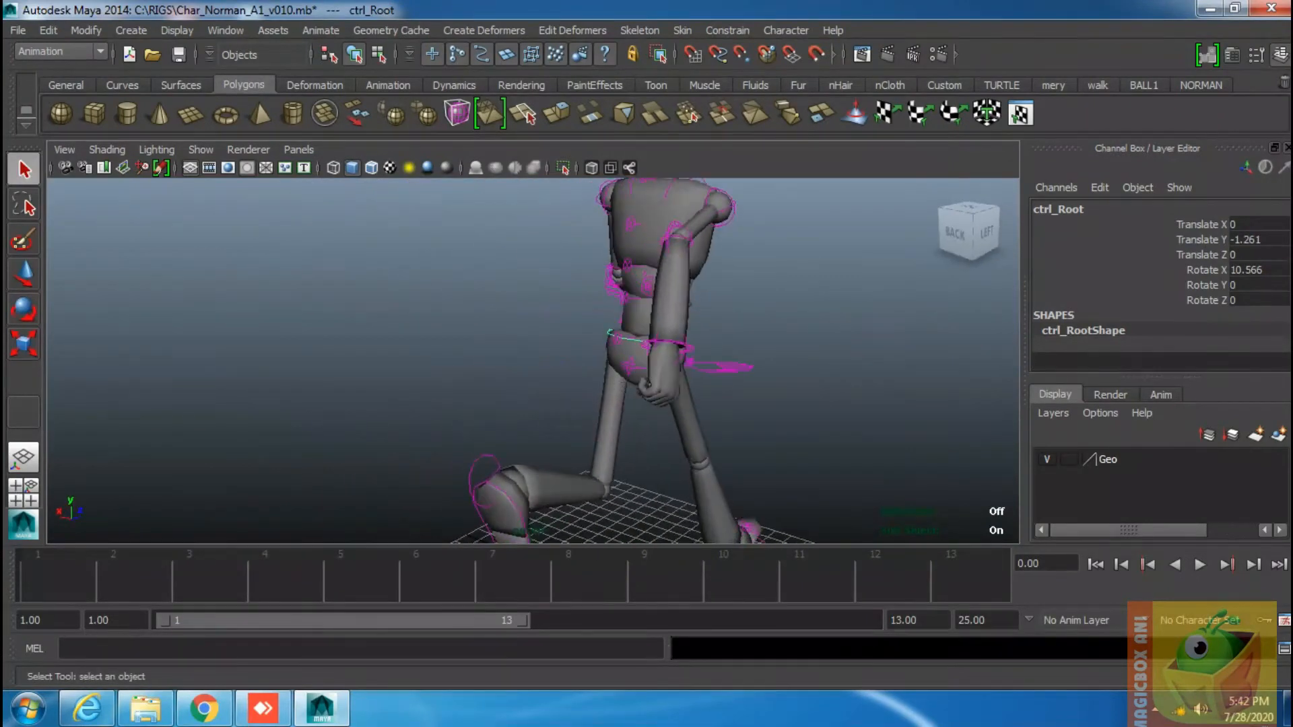
pyautogui.click(625, 297)
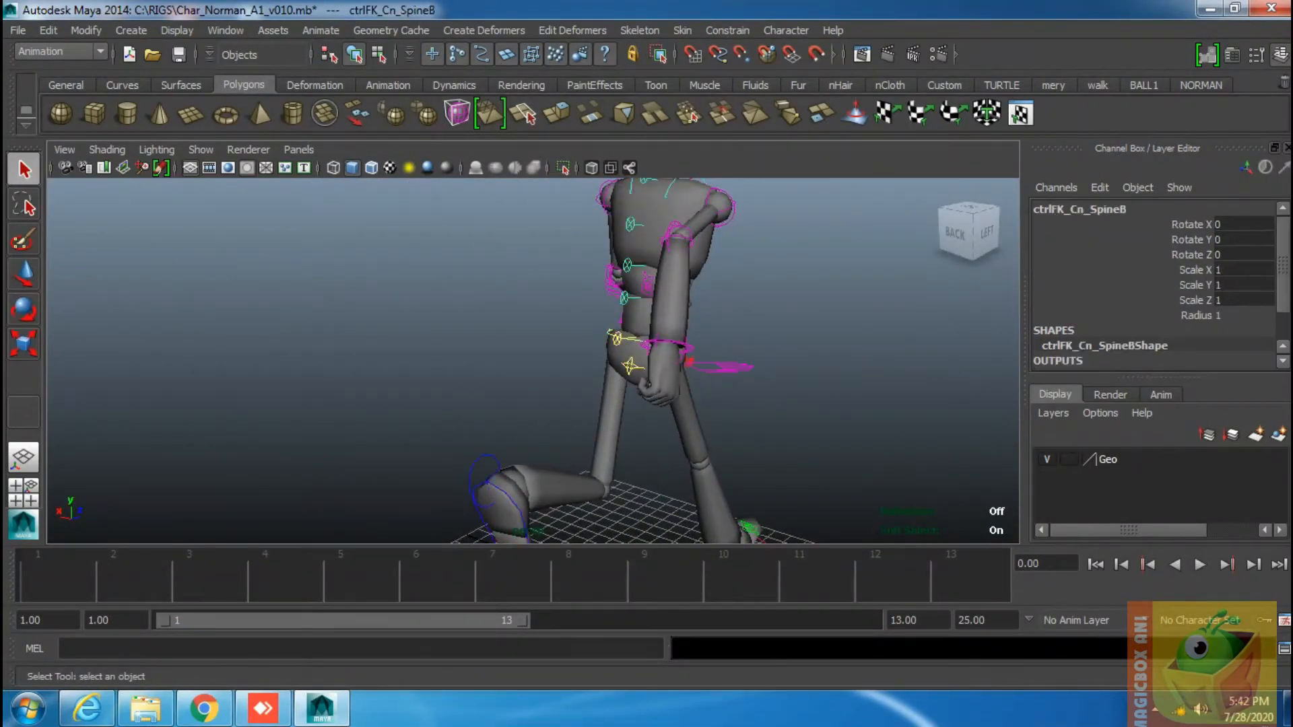
pyautogui.press('e')
pyautogui.click(544, 296)
pyautogui.keyDown('alt'); pyautogui.moveTo(544, 297); pyautogui.dragTo(658, 274); pyautogui.keyUp('alt')
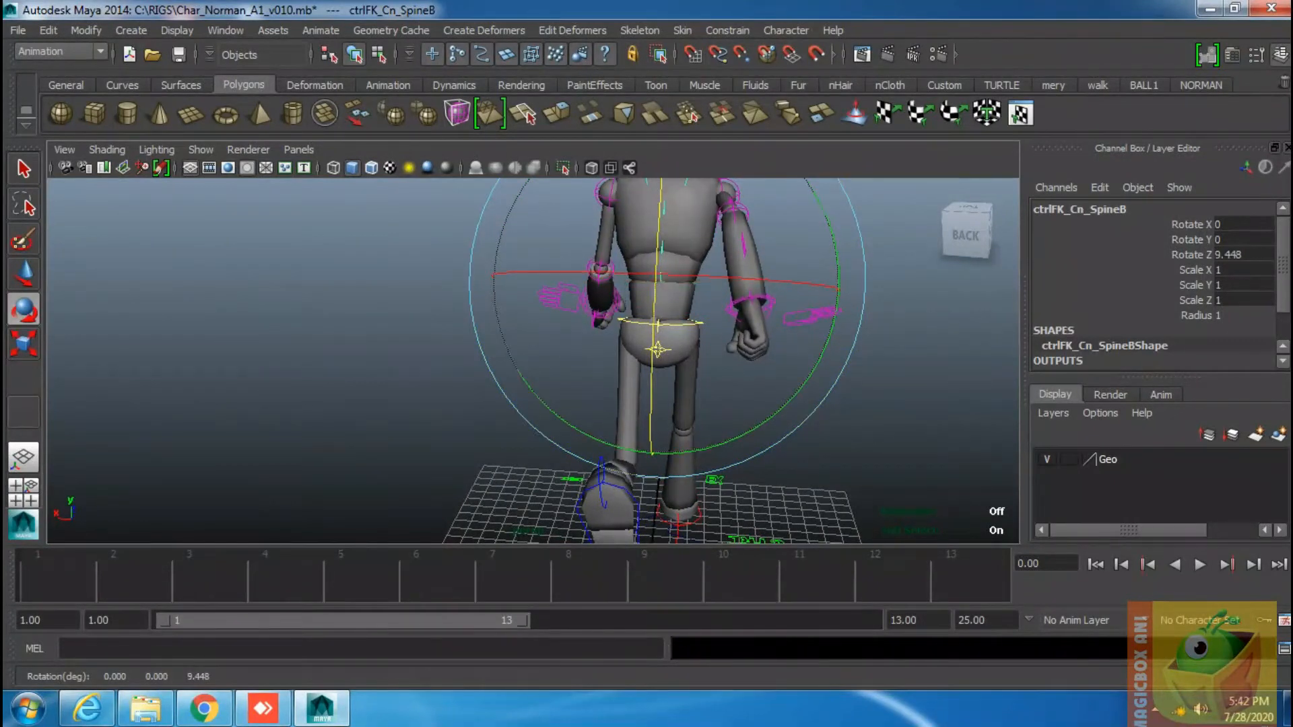
pyautogui.press('q')
# Rotate the center control at the base of the neck to adjust the upper-body pose.
pyautogui.keyDown('alt'); pyautogui.moveTo(658, 274); pyautogui.dragTo(599, 456, button='middle'); pyautogui.keyUp('alt')
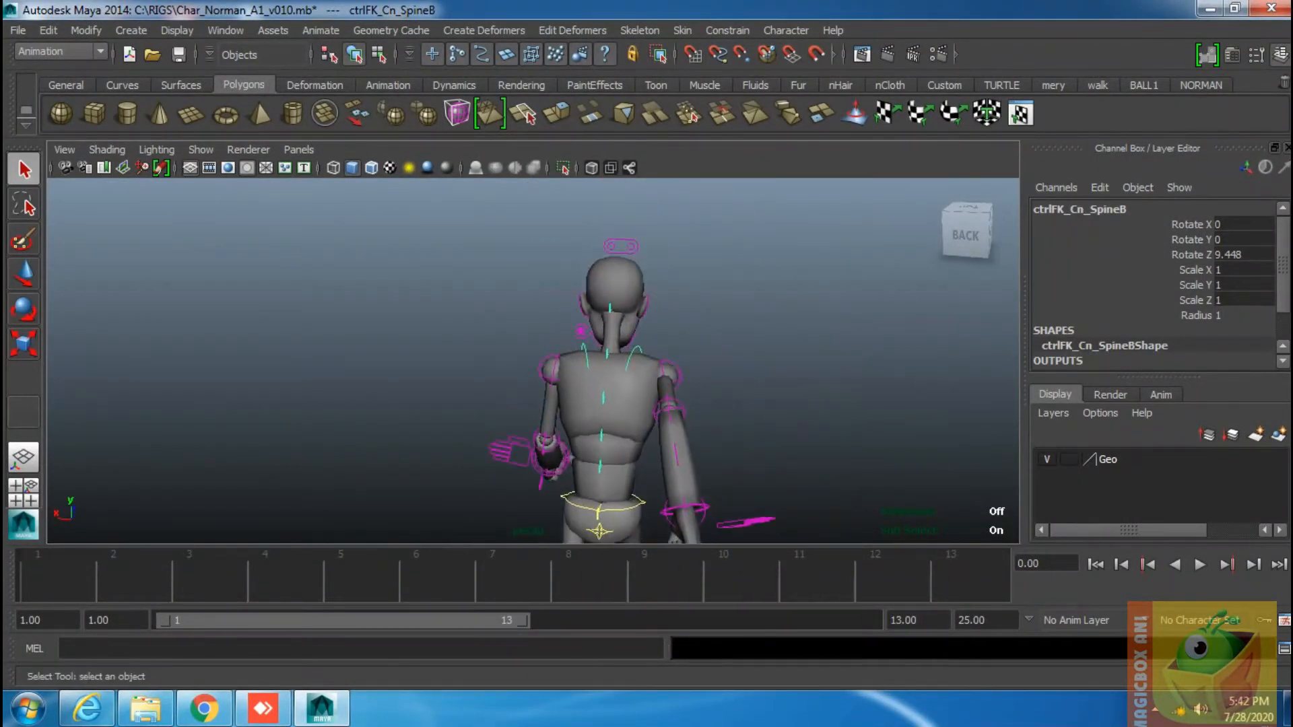
pyautogui.click(607, 354)
pyautogui.press('e')
pyautogui.moveTo(602, 302); pyautogui.dragTo(505, 378)
pyautogui.press('q')
# Rotate the right clavicle control and a second control in the neck and head area.
pyautogui.click(572, 395)
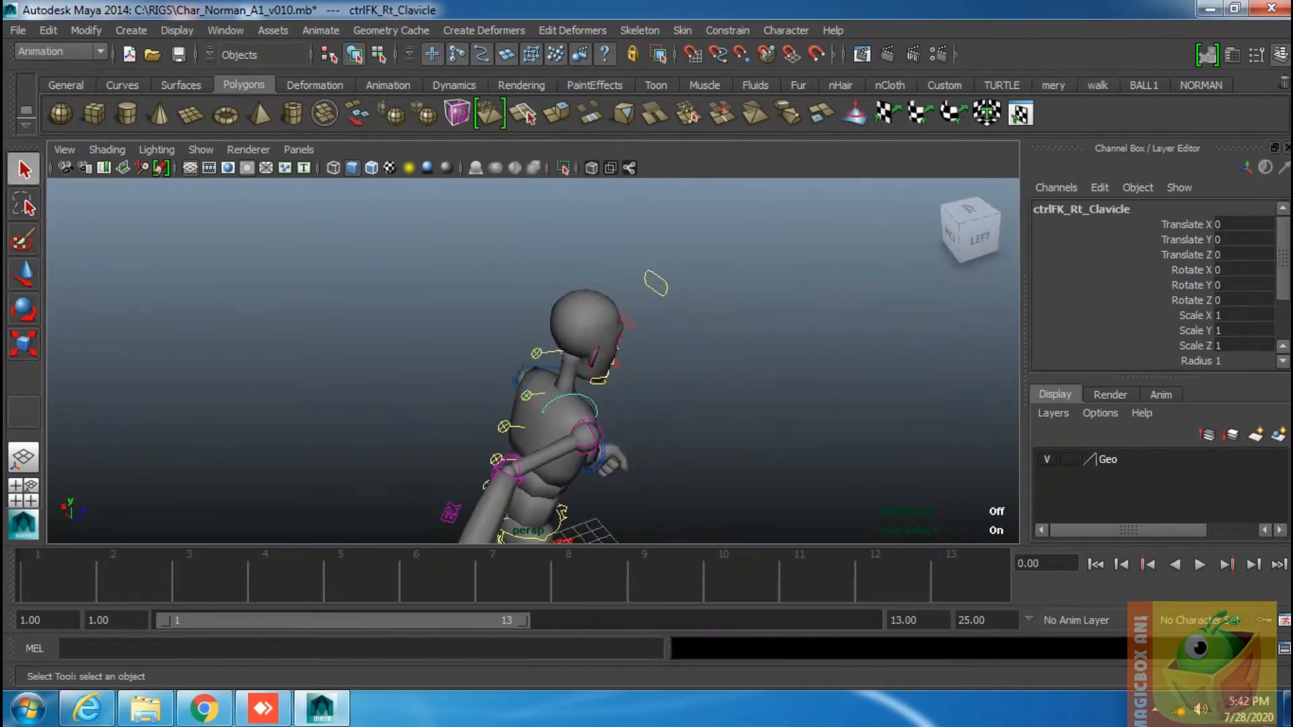
pyautogui.press('e')
pyautogui.moveTo(656, 426); pyautogui.dragTo(835, 418)
pyautogui.press('q')
pyautogui.click(589, 332)
pyautogui.press('e')
pyautogui.moveTo(474, 338); pyautogui.dragTo(478, 308)
pyautogui.press('q')
# Select the whole rig and set keys for the pose at frames 1 and 13.
pyautogui.scroll(-5, 533, 361)
pyautogui.keyDown('alt'); pyautogui.moveTo(646, 398); pyautogui.dragTo(471, 333); pyautogui.keyUp('alt')
pyautogui.scroll(-5, 532, 361)
pyautogui.moveTo(362, 387); pyautogui.dragTo(810, 533)
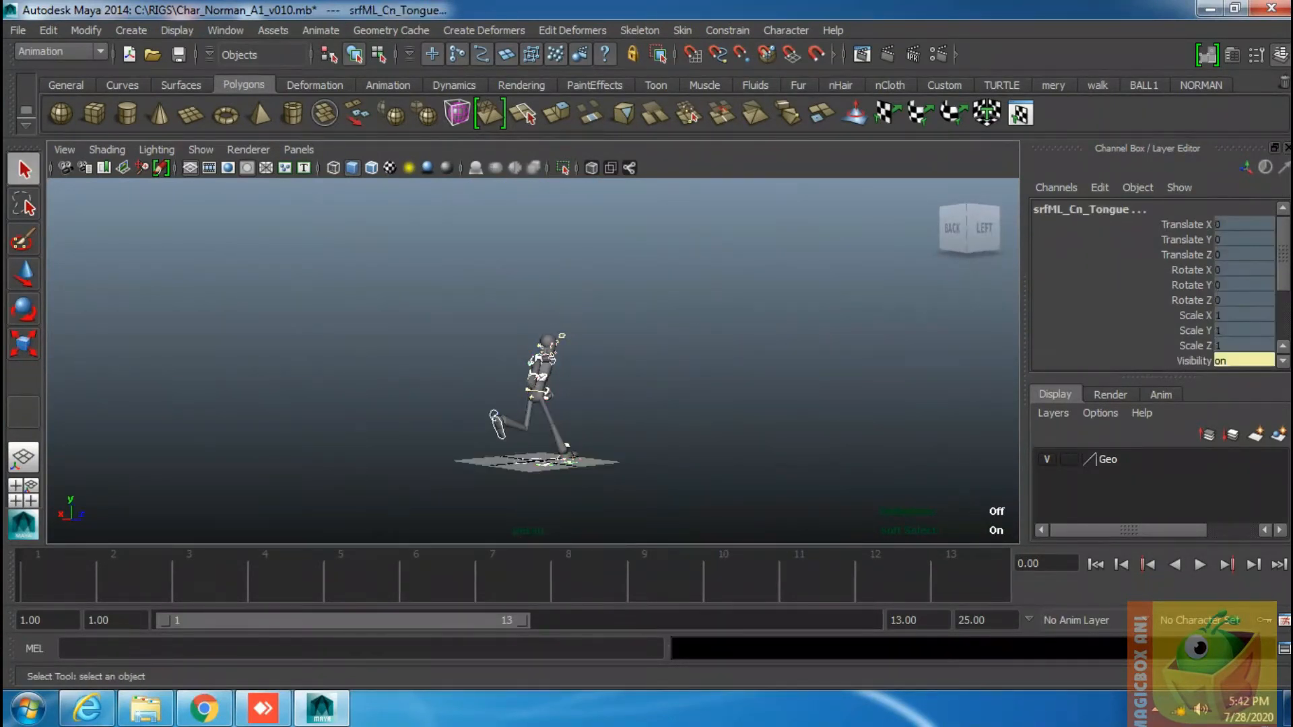
pyautogui.click(50, 580)
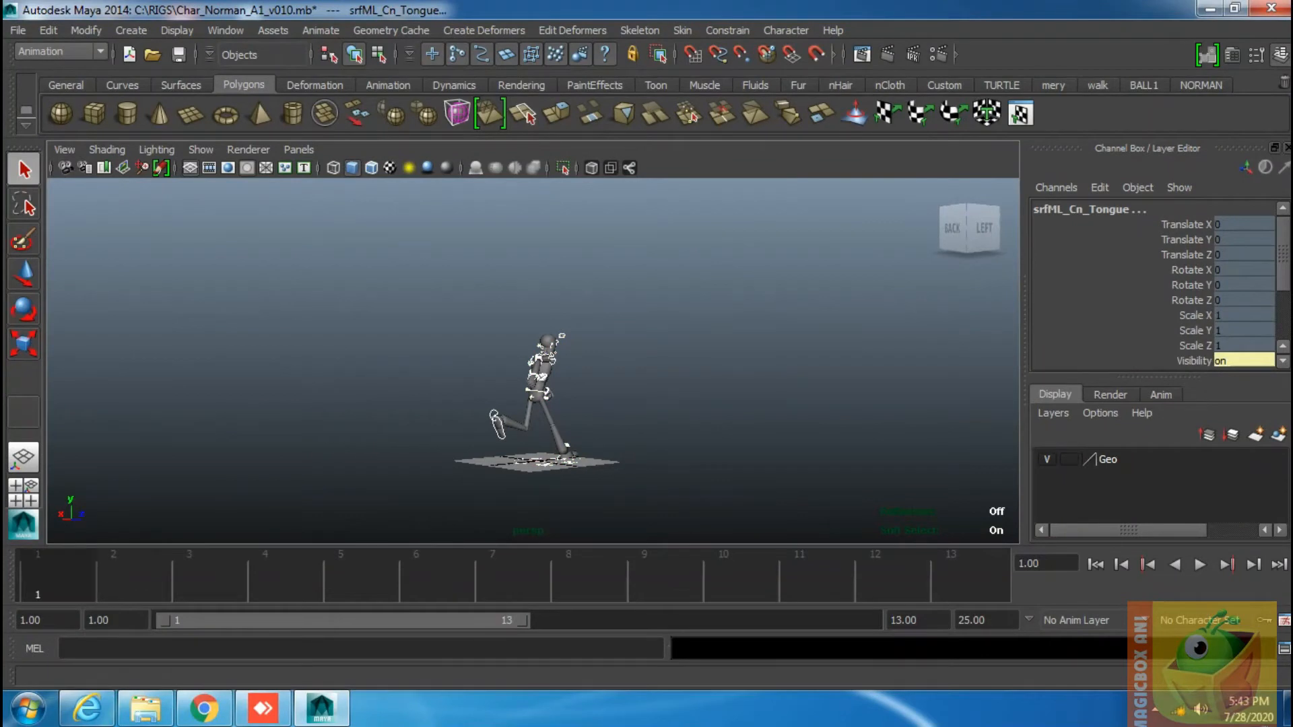
pyautogui.press('s')
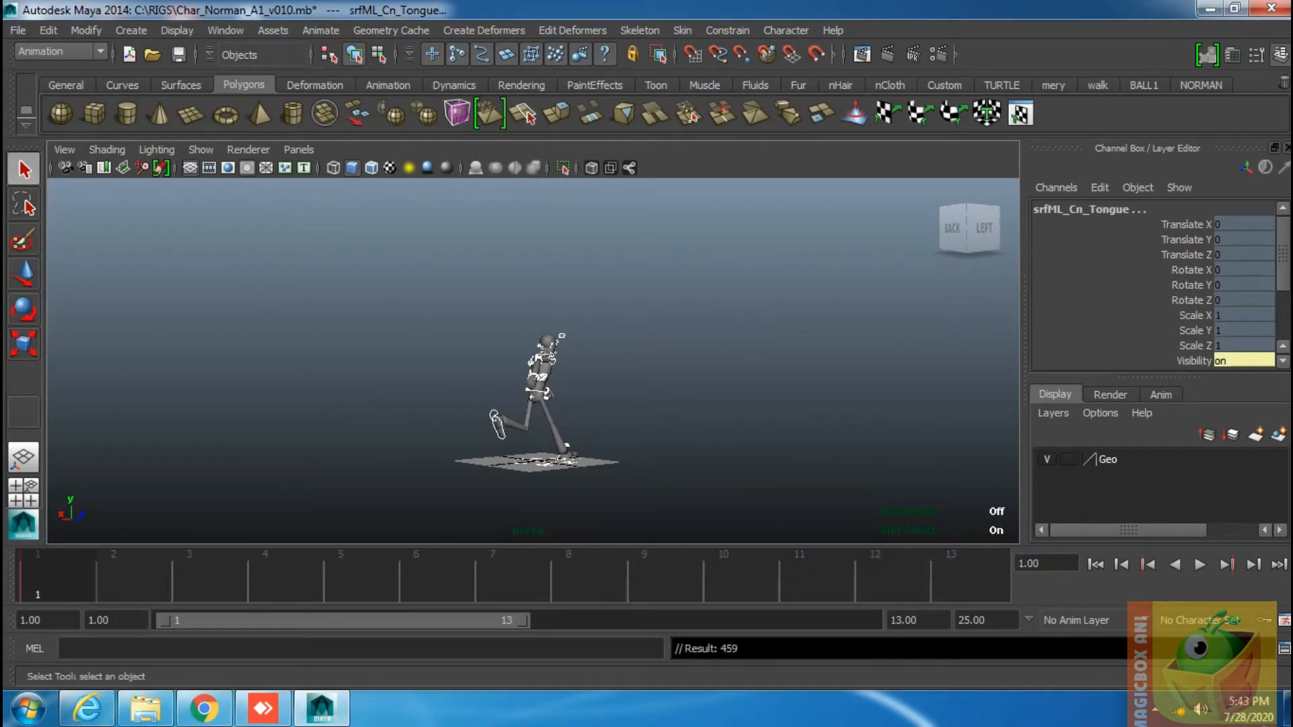
pyautogui.click(950, 580)
pyautogui.press('s')
# Copy the right leg IK control's keys at frame 1.
pyautogui.click(508, 580)
pyautogui.scroll(4, 532, 360)
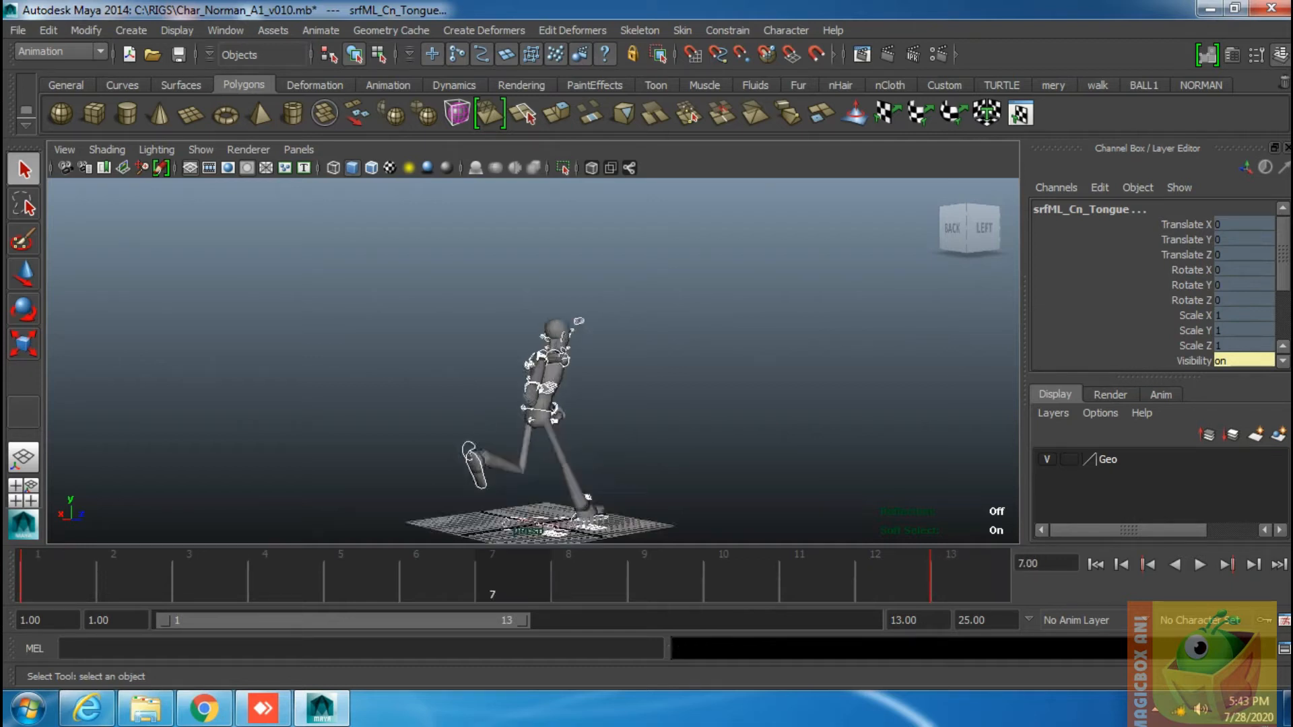
pyautogui.keyDown('alt'); pyautogui.moveTo(545, 377); pyautogui.dragTo(515, 399); pyautogui.keyUp('alt')
pyautogui.click(597, 518)
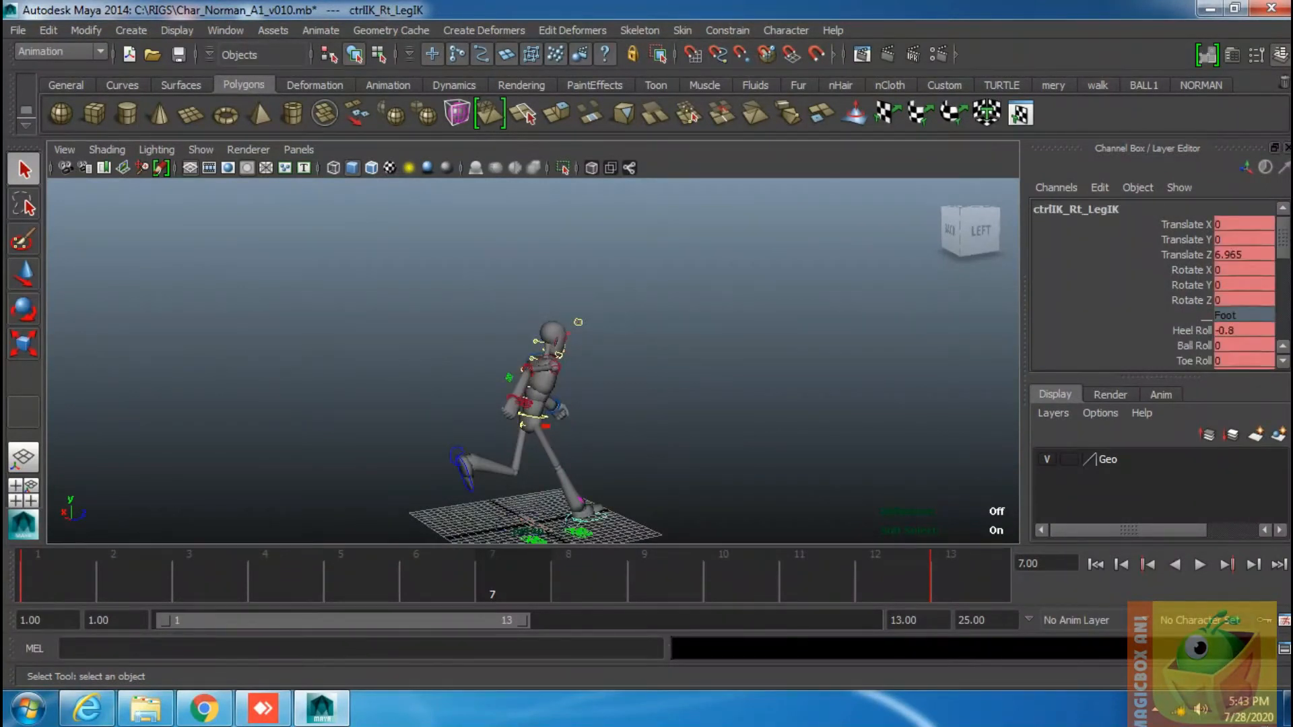
pyautogui.click(67, 579)
pyautogui.rightClick(73, 579)
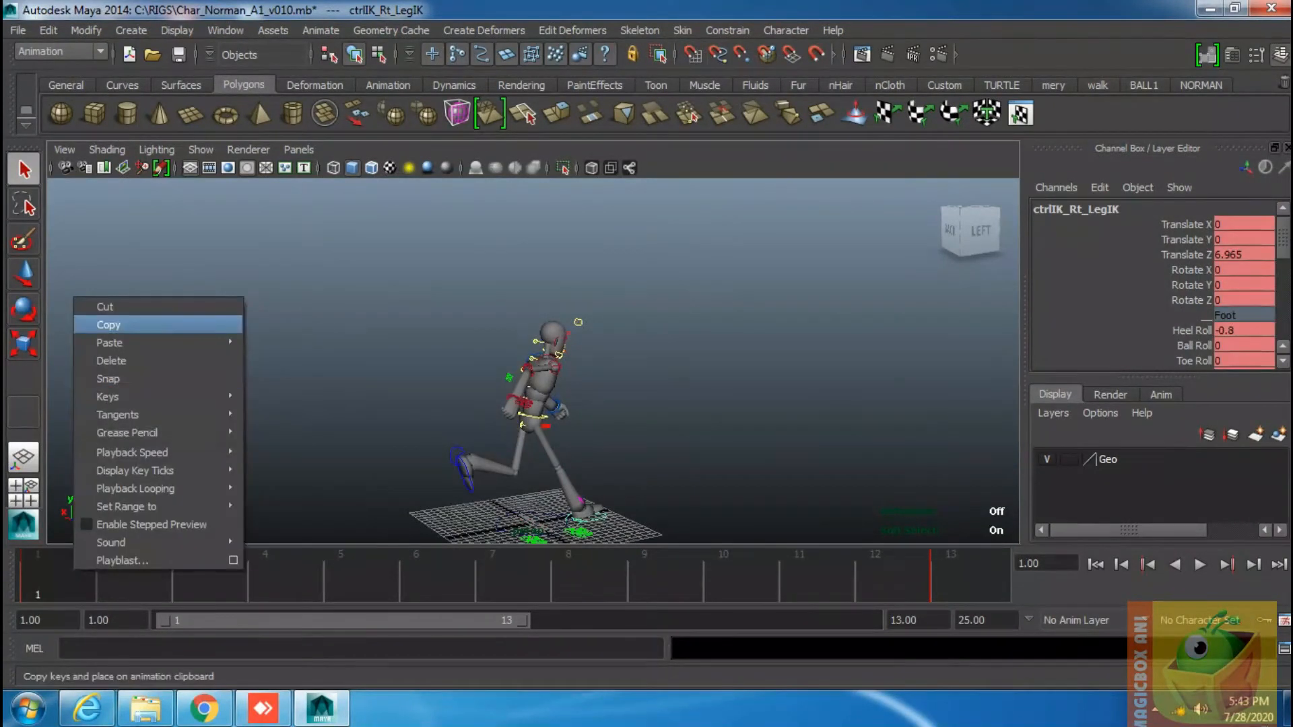
pyautogui.click(101, 323)
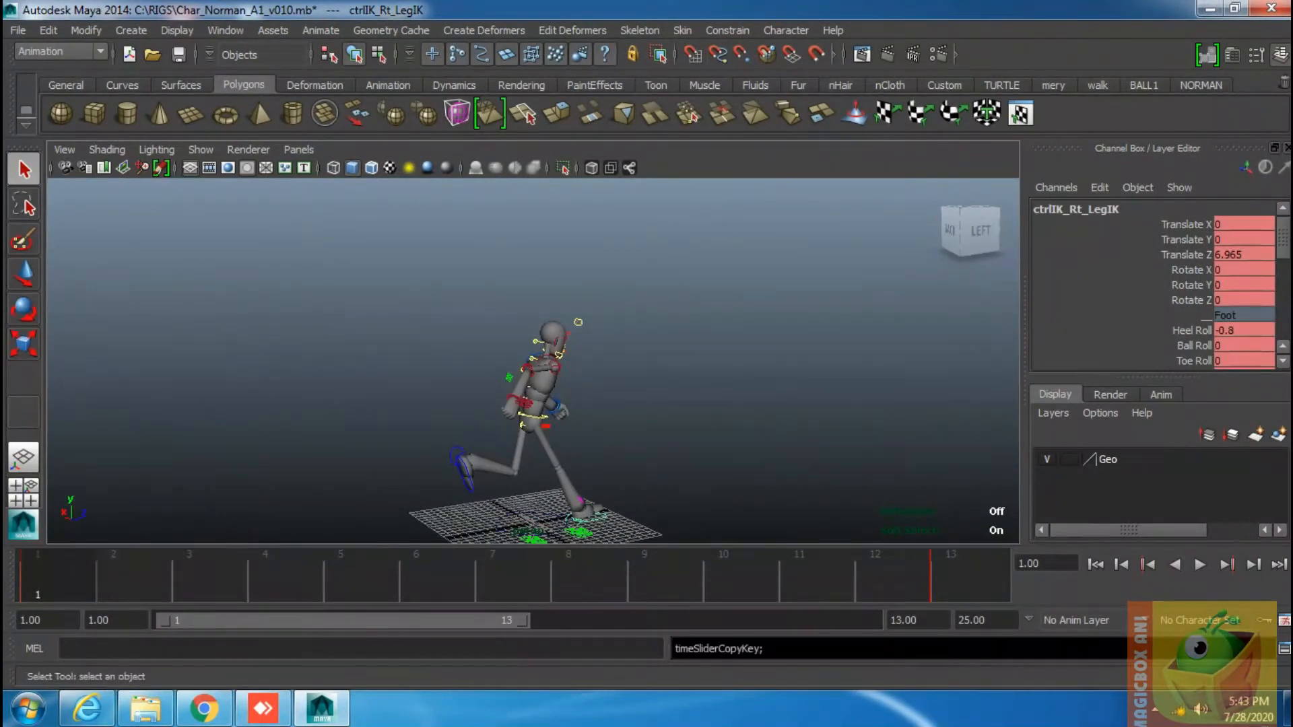
# Paste the copied right leg keys onto the left leg IK control at frame 7.
pyautogui.click(418, 417)
pyautogui.click(458, 462)
pyautogui.click(493, 579)
pyautogui.rightClick(502, 579)
pyautogui.moveTo(534, 344)
pyautogui.click(693, 352)
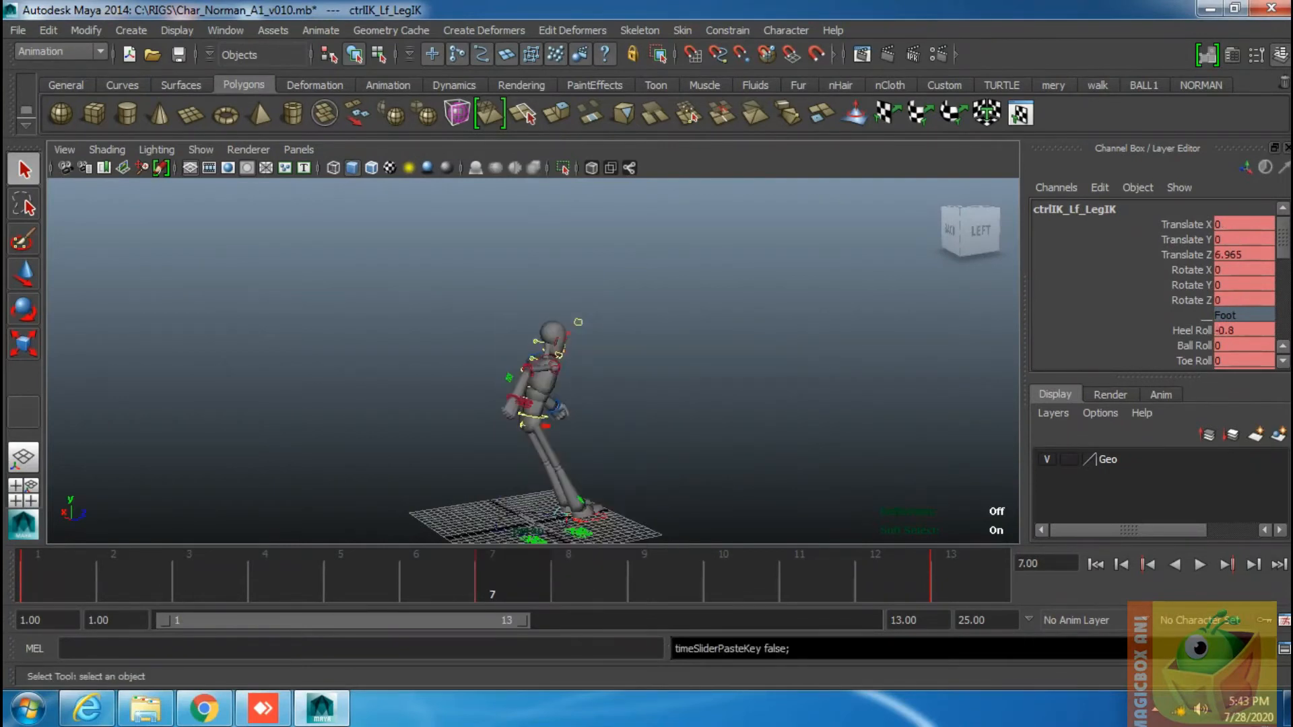
# Copy the left leg IK control's frame 1 keys and paste them onto the right leg IK control at frame 7.
pyautogui.click(26, 579)
pyautogui.rightClick(54, 579)
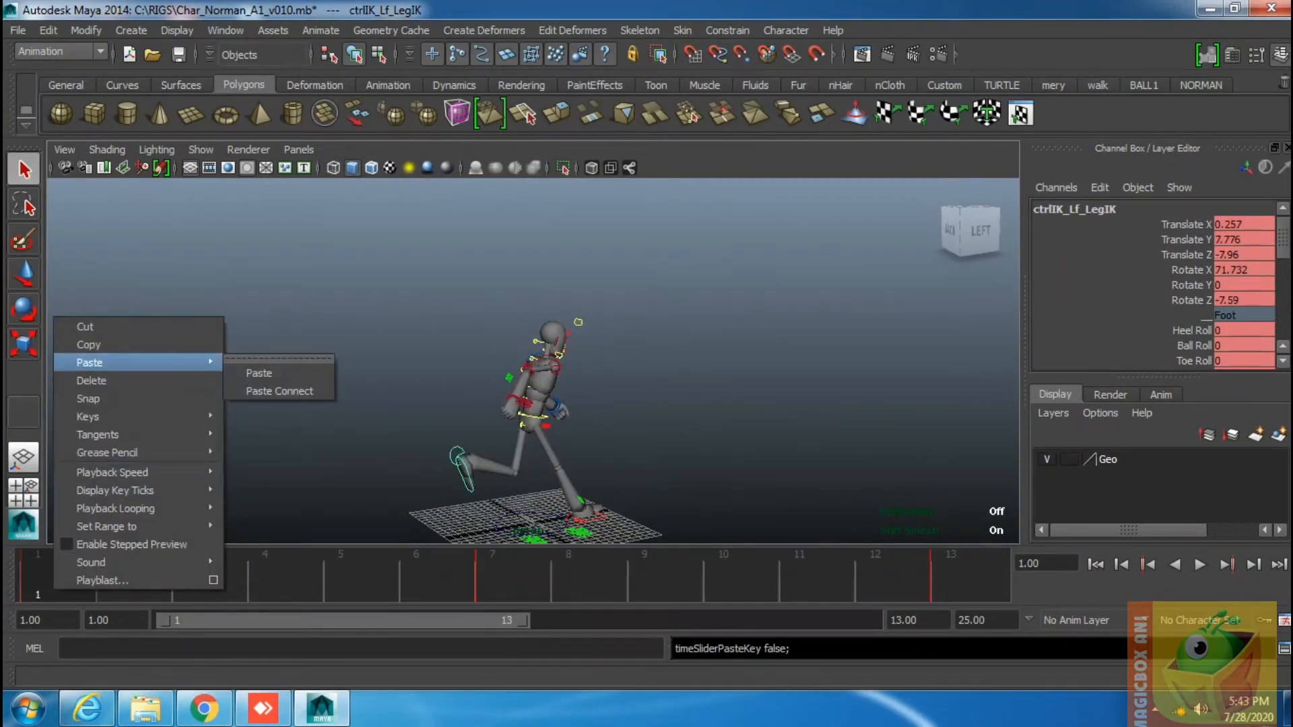
pyautogui.click(81, 342)
pyautogui.click(599, 518)
pyautogui.click(502, 579)
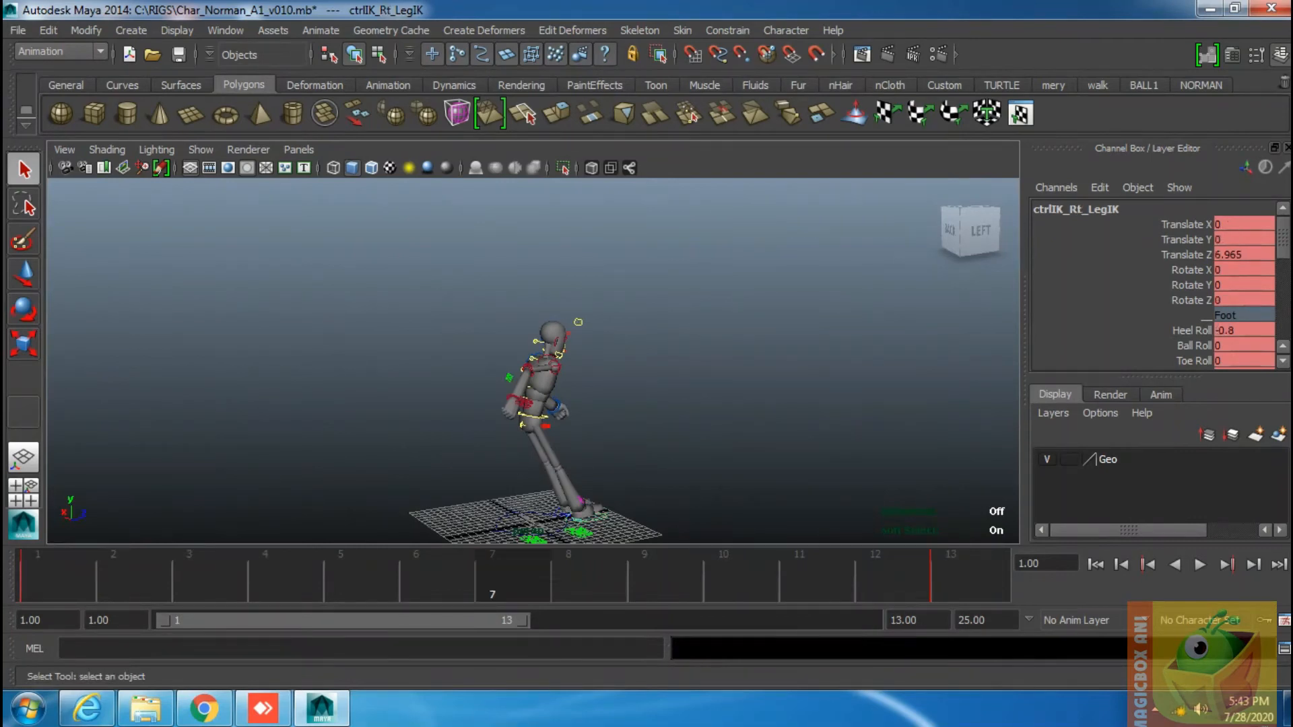
pyautogui.rightClick(520, 580)
pyautogui.moveTo(556, 354)
pyautogui.click(726, 364)
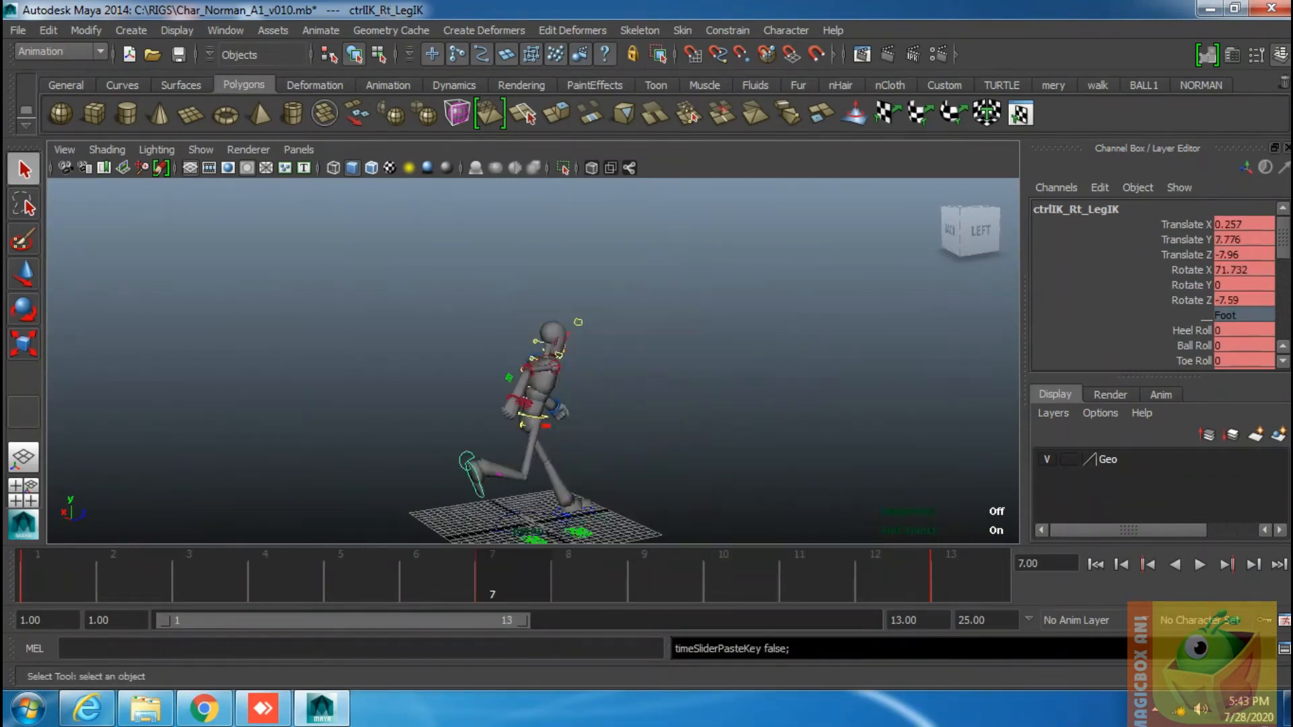
# Copy the right upper arm FK control's keys at frame 1 and paste them onto the left upper arm FK control at frame 7.
pyautogui.click(555, 368)
pyautogui.click(40, 579)
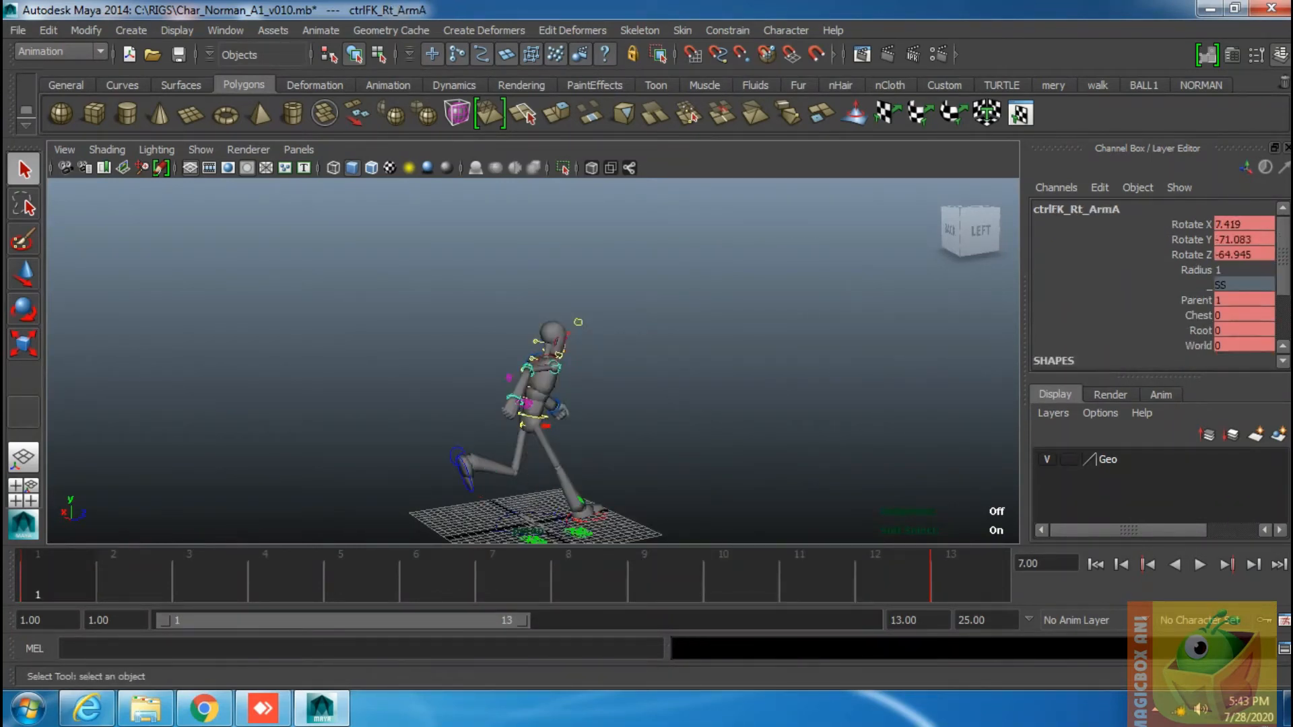
pyautogui.rightClick(68, 576)
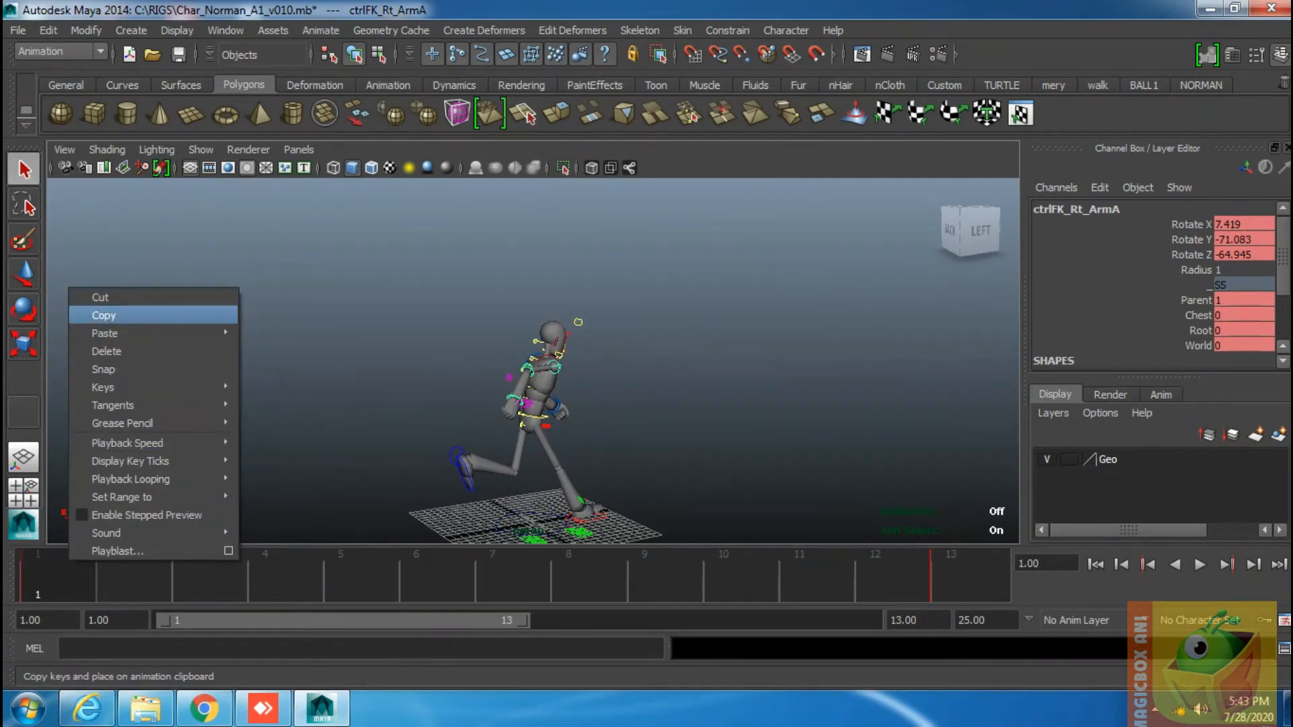
pyautogui.click(108, 315)
pyautogui.keyDown('alt'); pyautogui.moveTo(512, 391); pyautogui.dragTo(693, 387); pyautogui.keyUp('alt')
pyautogui.click(543, 359)
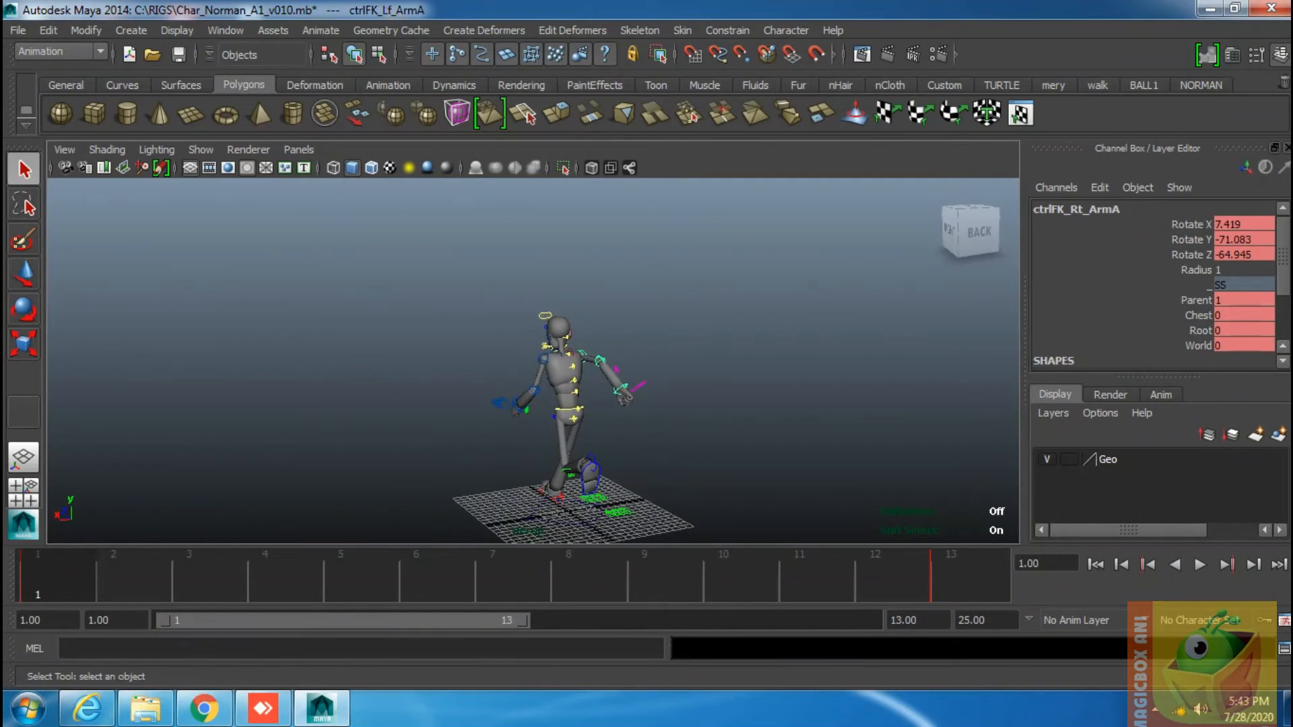
pyautogui.click(501, 569)
pyautogui.rightClick(501, 566)
pyautogui.moveTo(537, 339)
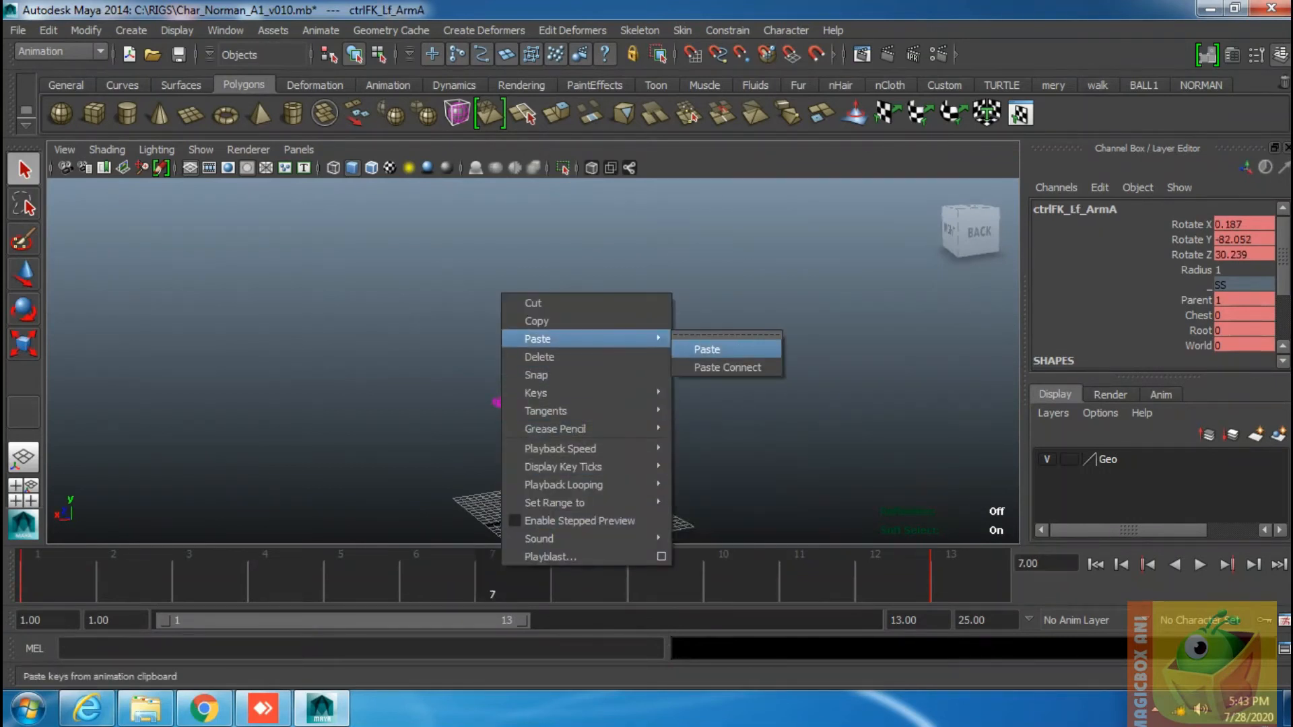
pyautogui.click(700, 350)
# Copy the keys of the right elbow control ctrlFK_Rt_ArmB at frame 1.
pyautogui.click(599, 360)
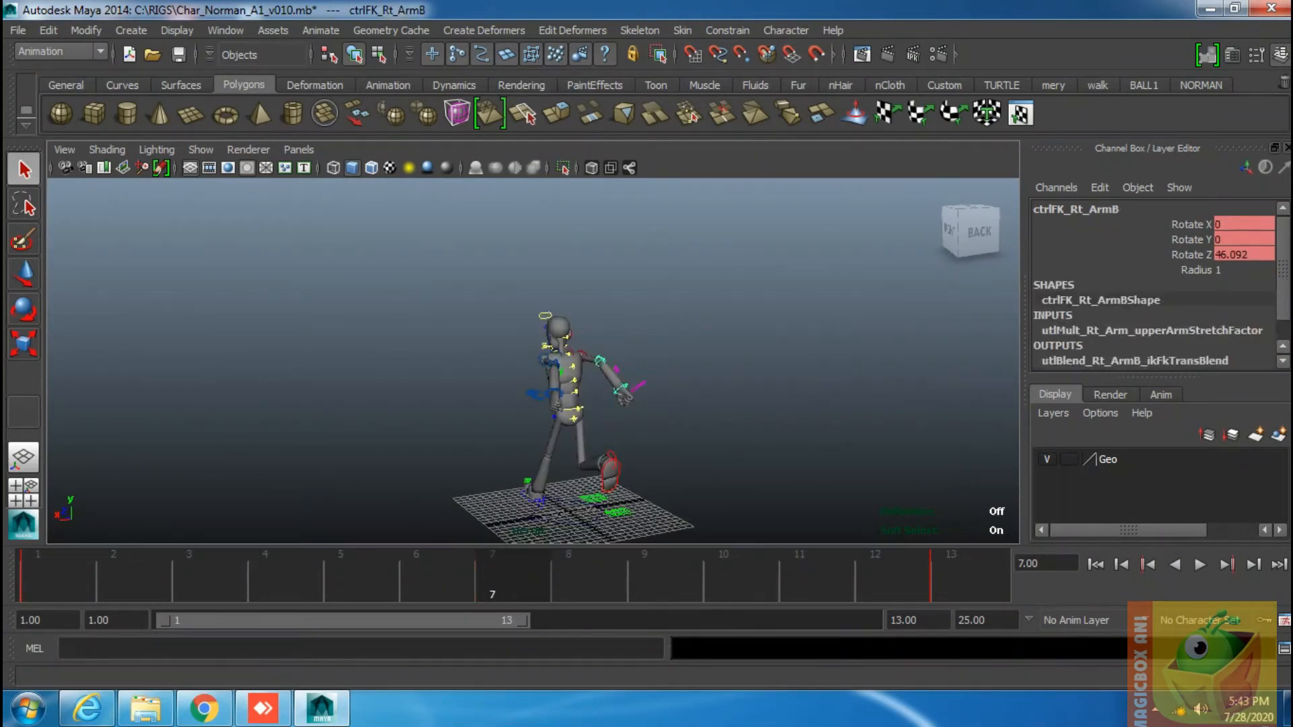
pyautogui.click(72, 569)
pyautogui.rightClick(71, 568)
pyautogui.click(107, 323)
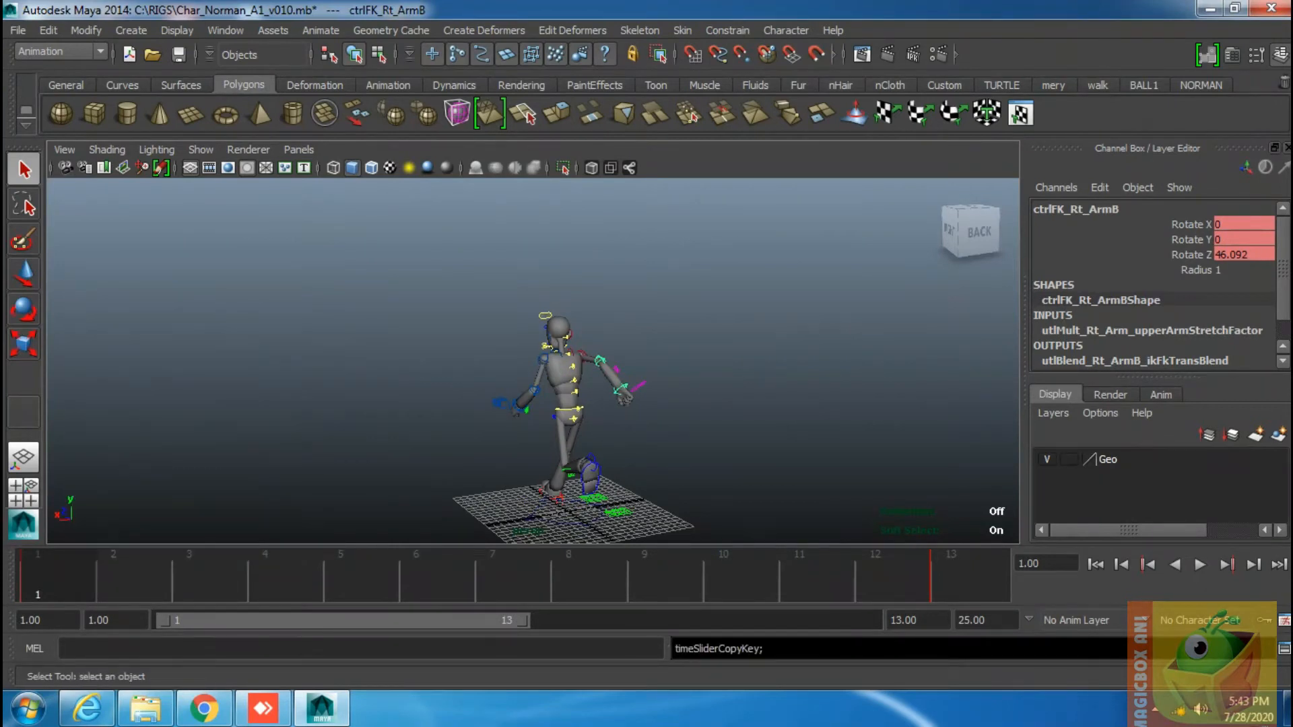
# Paste the copied right elbow keys onto the left elbow control ctrlFK_Lf_ArmB at frame 7.
pyautogui.click(534, 390)
pyautogui.click(523, 577)
pyautogui.rightClick(524, 578)
pyautogui.moveTo(579, 351)
pyautogui.click(730, 361)
pyautogui.click(734, 370)
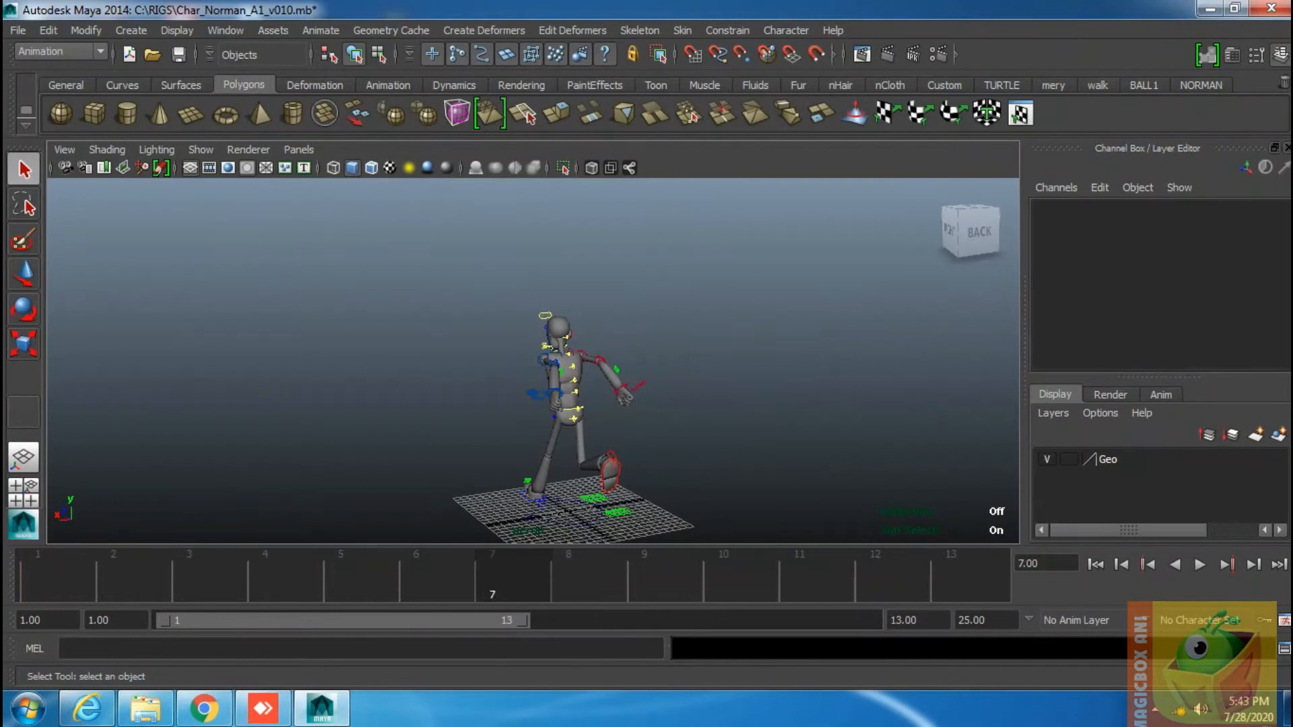
pyautogui.hotkey('ctrl', 'z')
pyautogui.rightClick(525, 579)
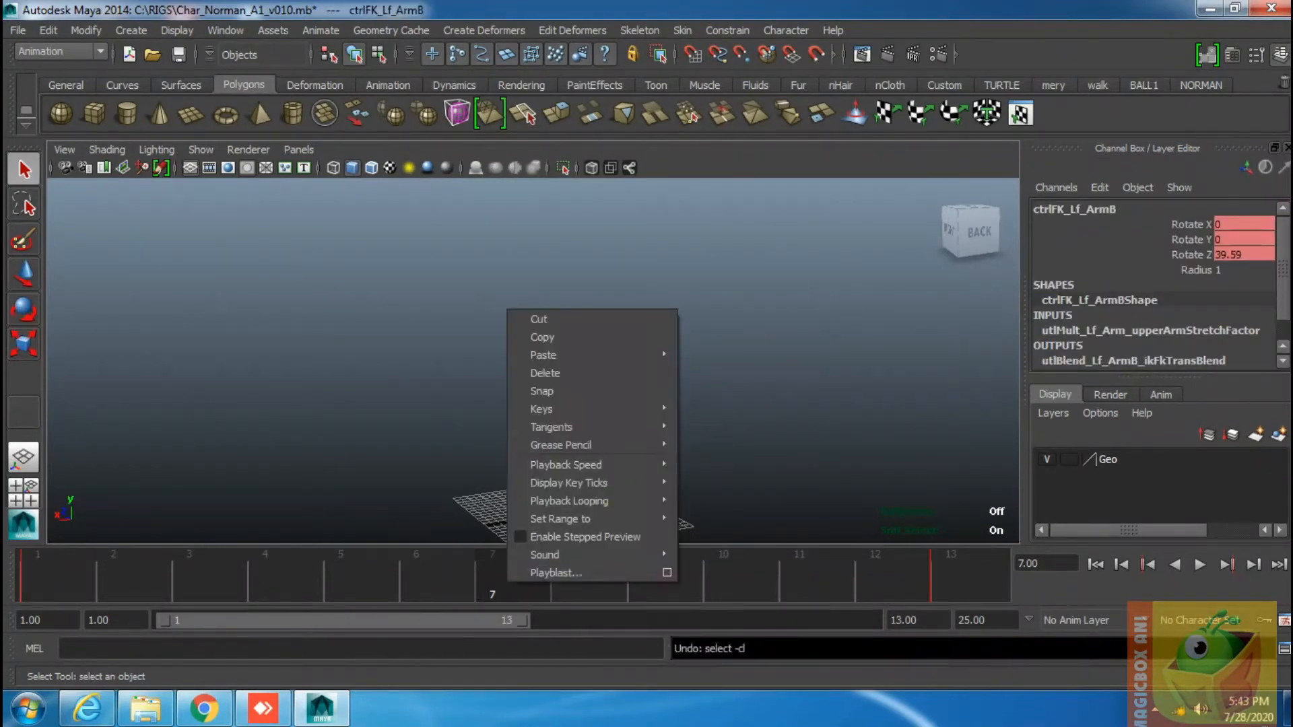
pyautogui.moveTo(579, 355)
pyautogui.click(715, 366)
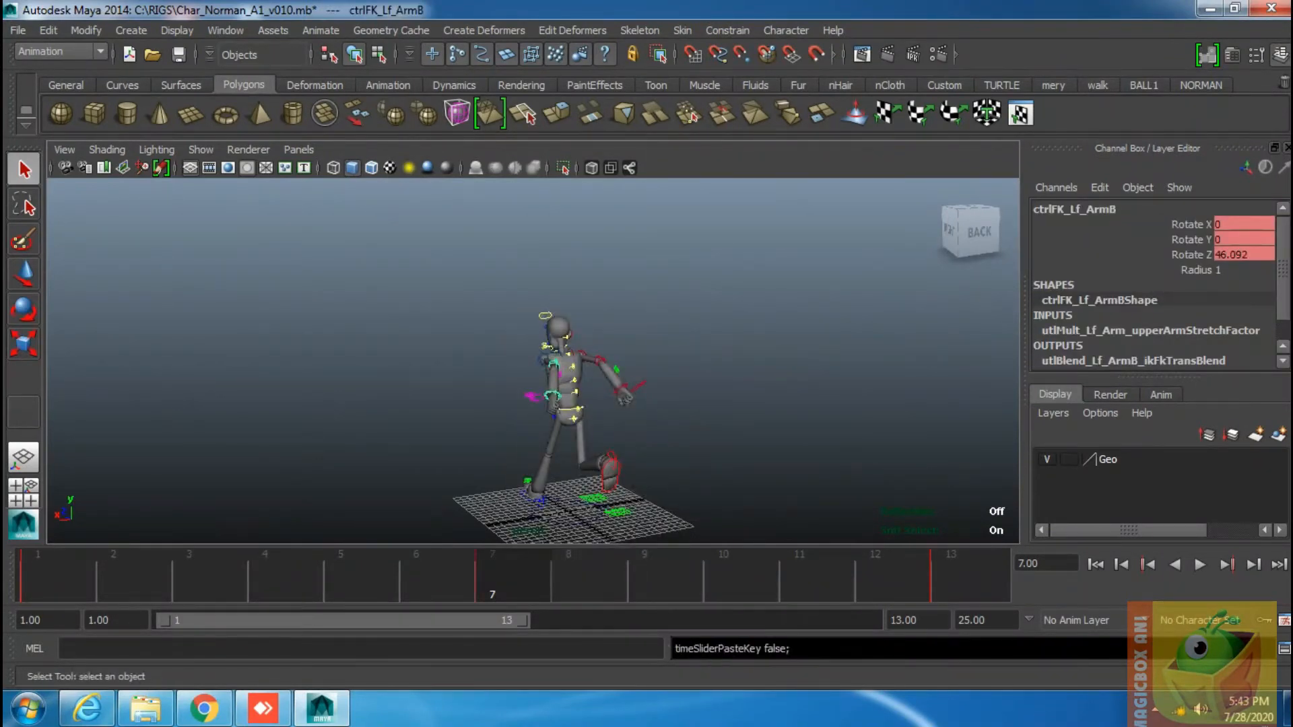
# Copy the right wrist FK control's frame 1 keys and paste them onto the left wrist FK control at frame 7.
pyautogui.click(52, 578)
pyautogui.click(620, 389)
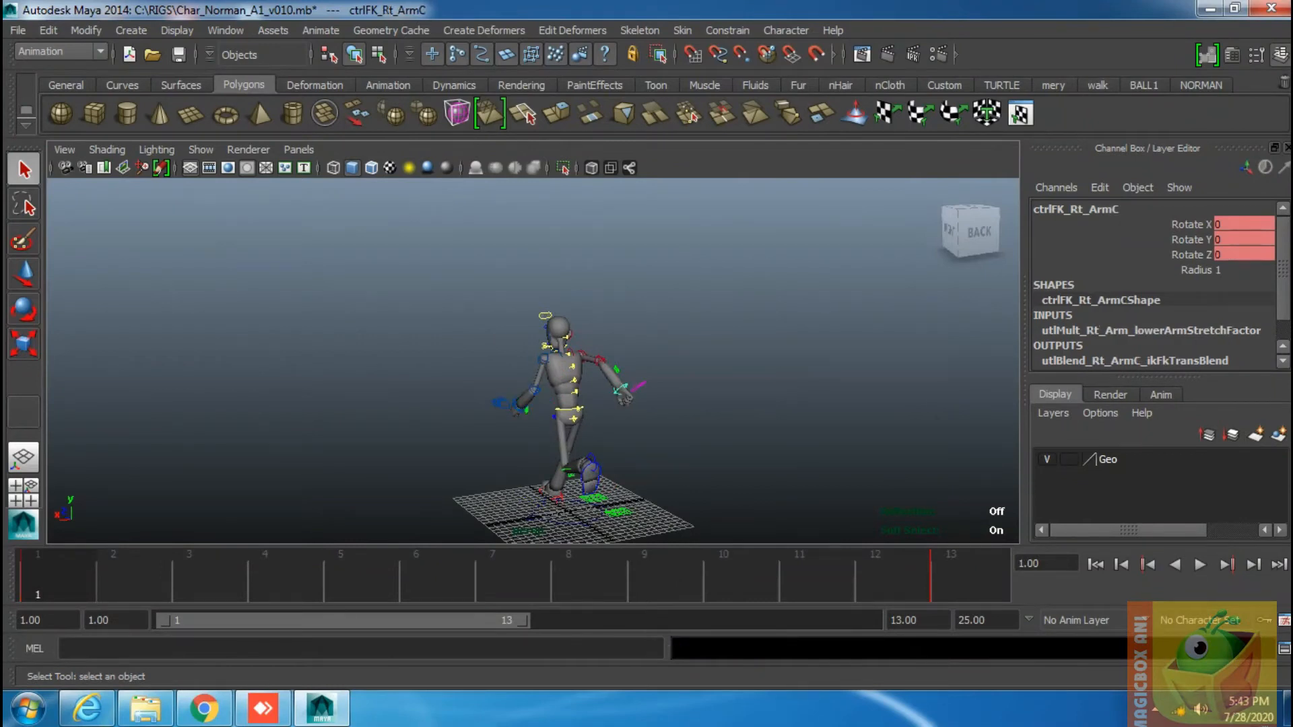
pyautogui.rightClick(57, 581)
pyautogui.click(74, 333)
pyautogui.click(531, 390)
pyautogui.click(492, 579)
pyautogui.rightClick(538, 580)
pyautogui.moveTo(673, 347)
pyautogui.click(744, 348)
# Copy the left upper arm FK control's frame 1 keys and paste them onto the right upper arm FK control at frame 7.
pyautogui.click(50, 579)
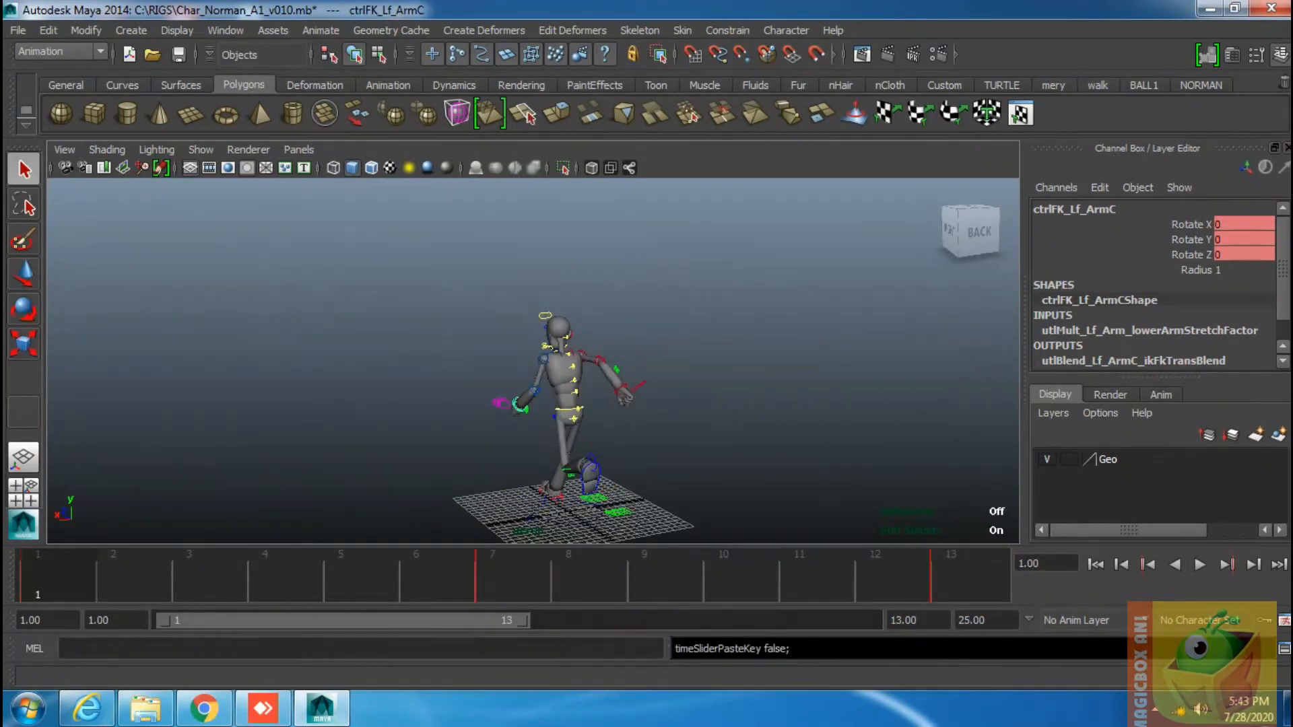
pyautogui.click(543, 359)
pyautogui.rightClick(40, 579)
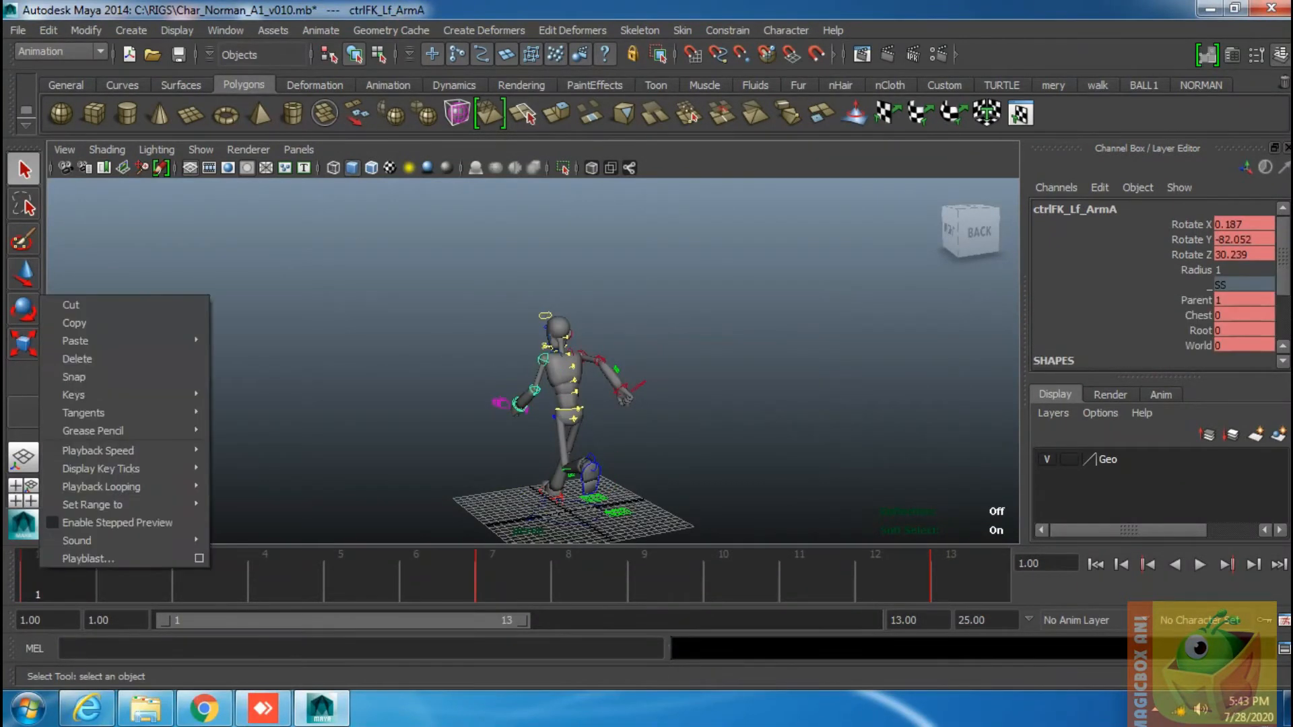
pyautogui.click(64, 323)
pyautogui.click(598, 360)
pyautogui.click(492, 579)
pyautogui.rightClick(492, 578)
pyautogui.moveTo(579, 337)
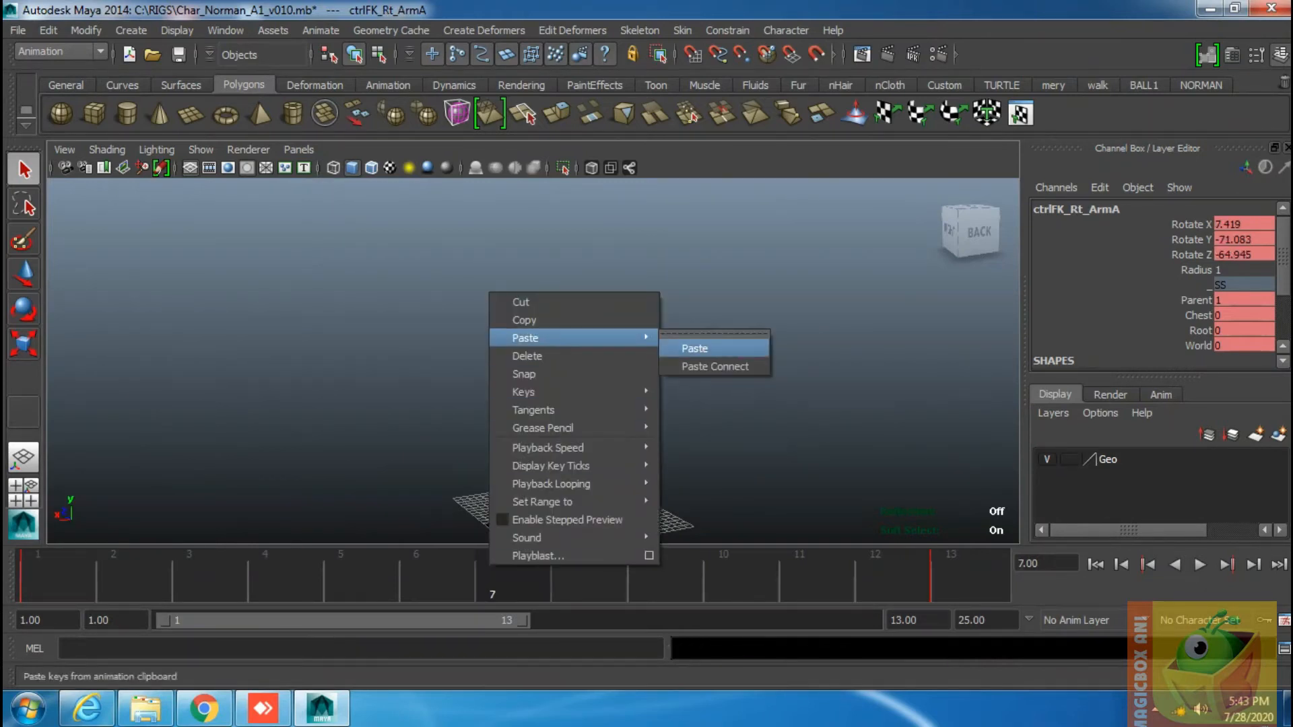
pyautogui.click(693, 346)
# Copy the left elbow FK control's frame 1 keys and paste them onto the right elbow FK control at frame 7.
pyautogui.click(534, 390)
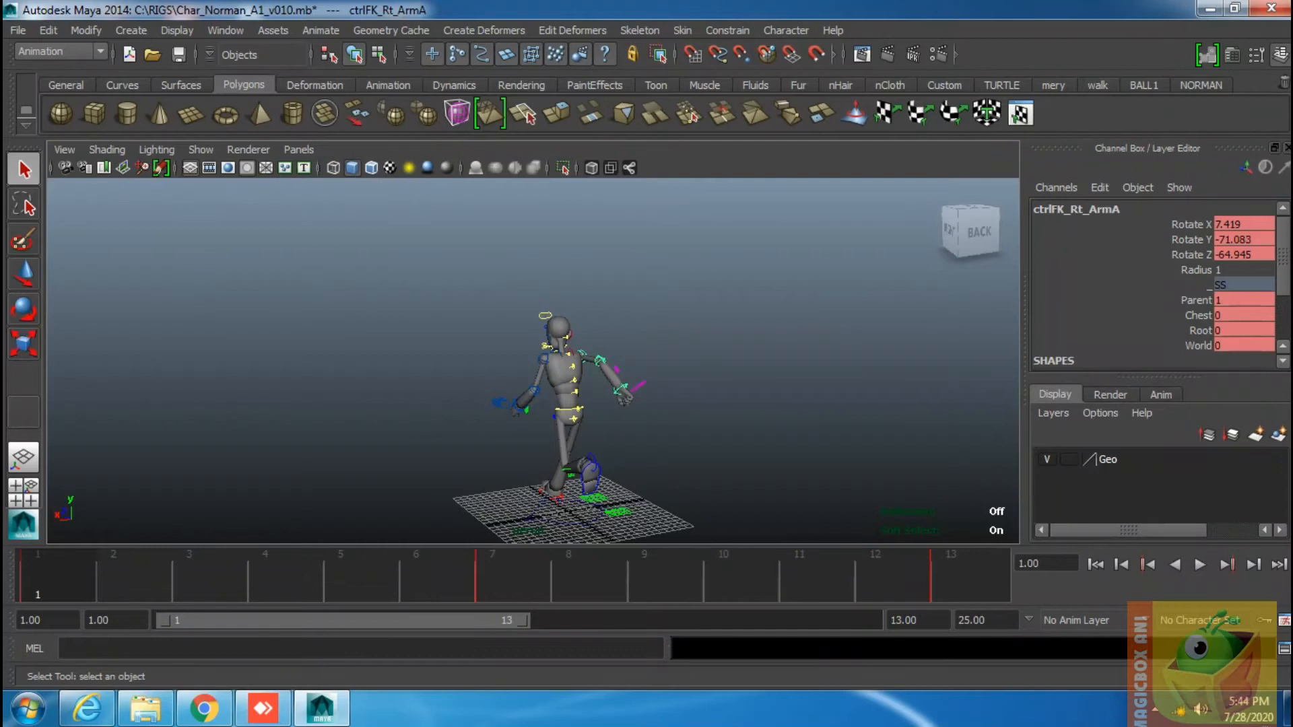
pyautogui.rightClick(39, 581)
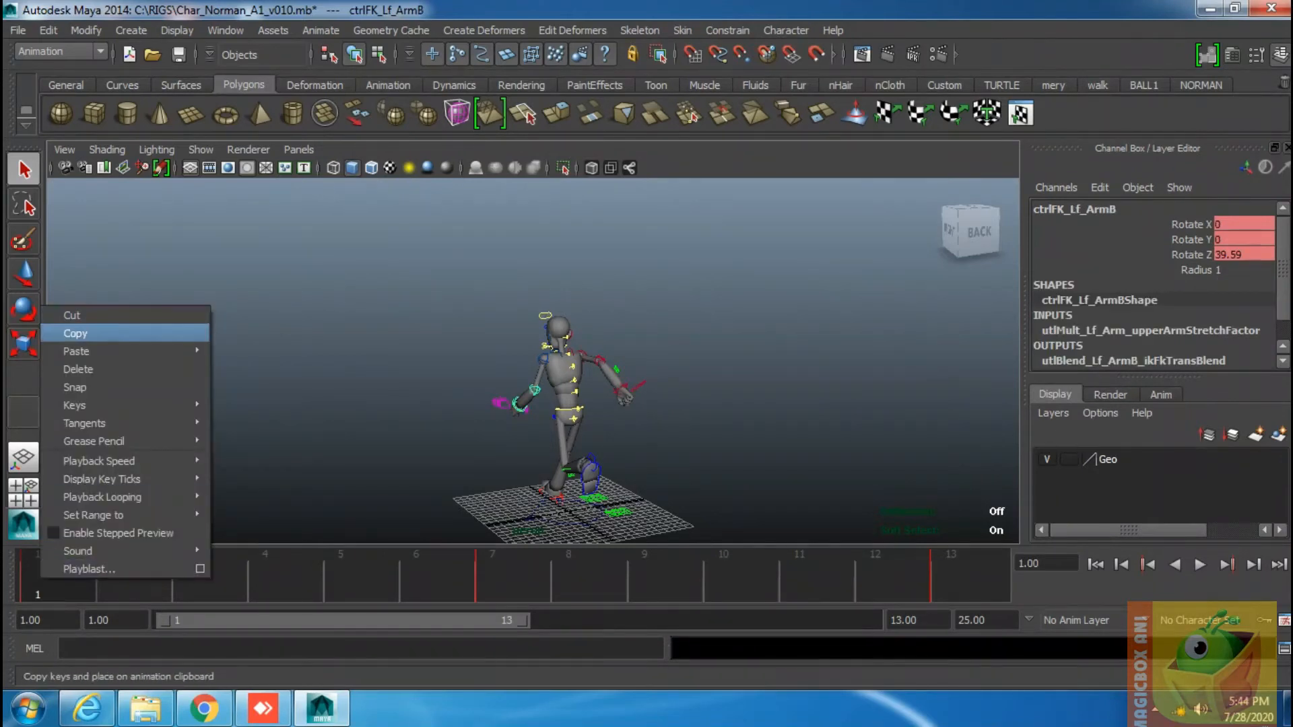
pyautogui.click(67, 332)
pyautogui.click(622, 388)
pyautogui.click(503, 562)
pyautogui.rightClick(504, 559)
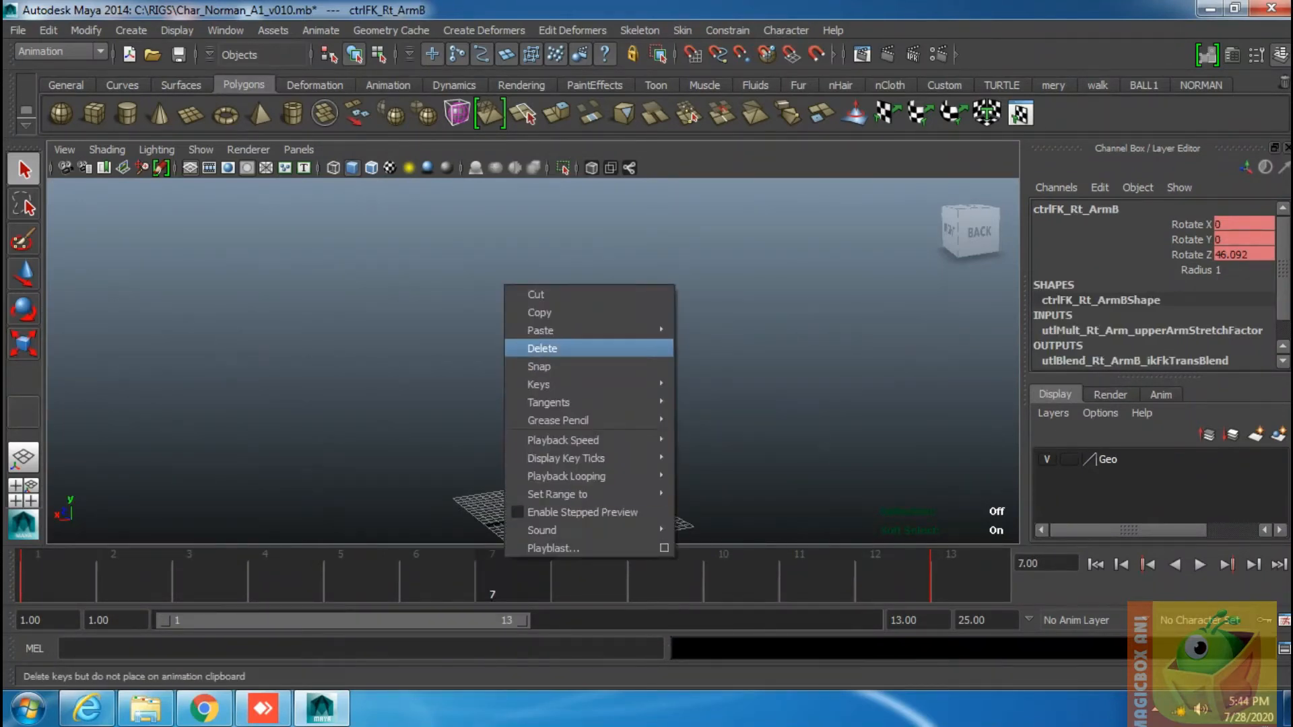
pyautogui.moveTo(579, 334)
pyautogui.click(710, 341)
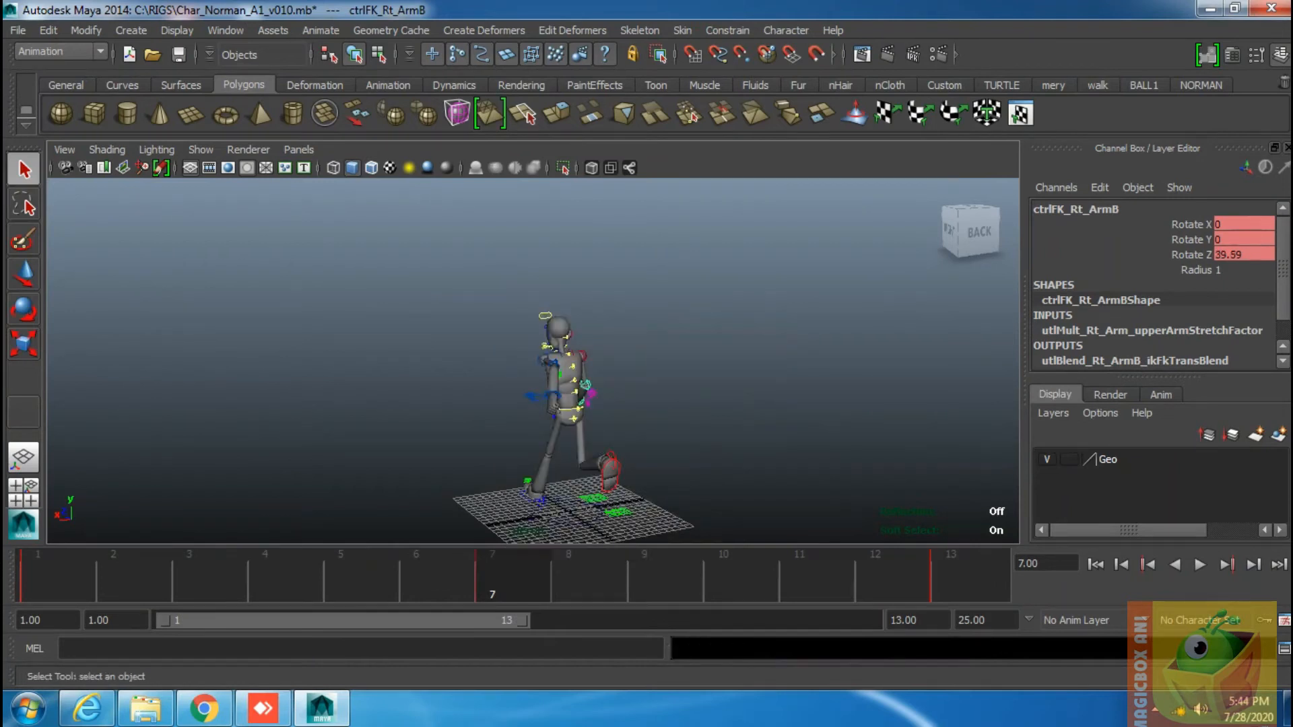
# Copy the left wrist FK control's frame 1 keys and paste them onto the right wrist FK control at frame 7.
pyautogui.click(553, 395)
pyautogui.click(52, 591)
pyautogui.rightClick(53, 593)
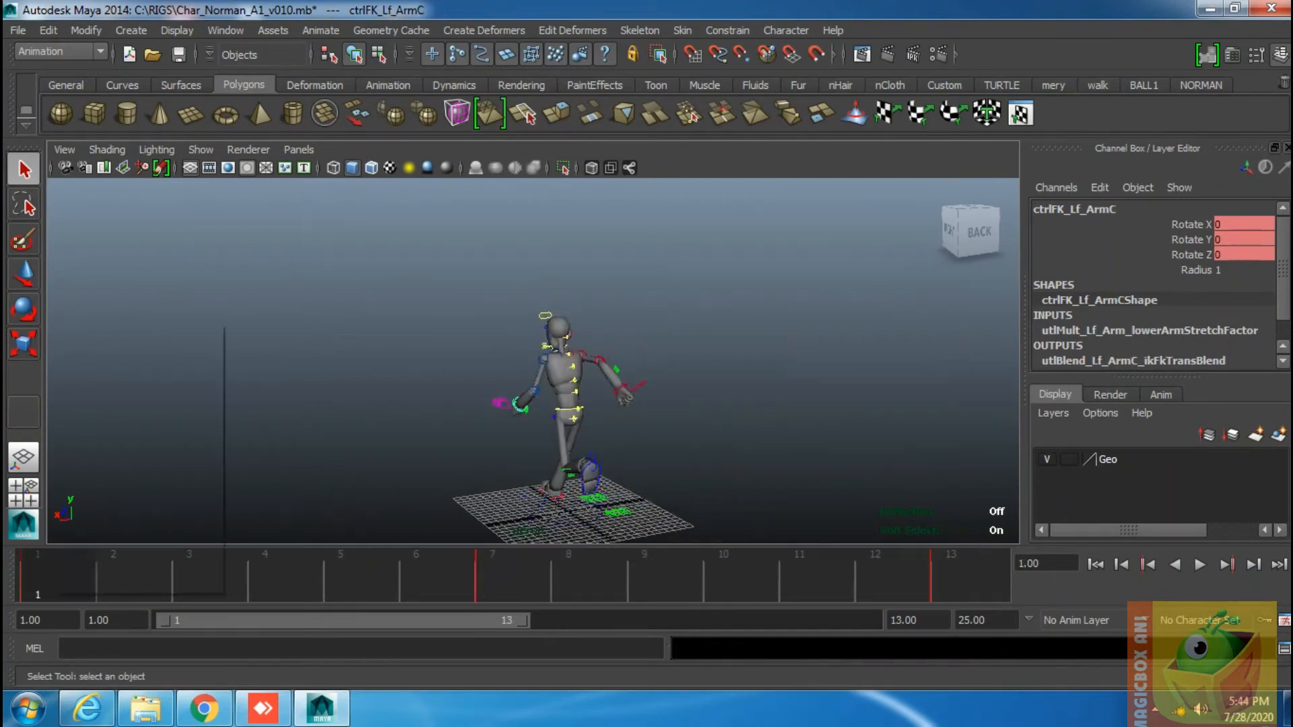
pyautogui.moveTo(128, 367)
pyautogui.click(88, 348)
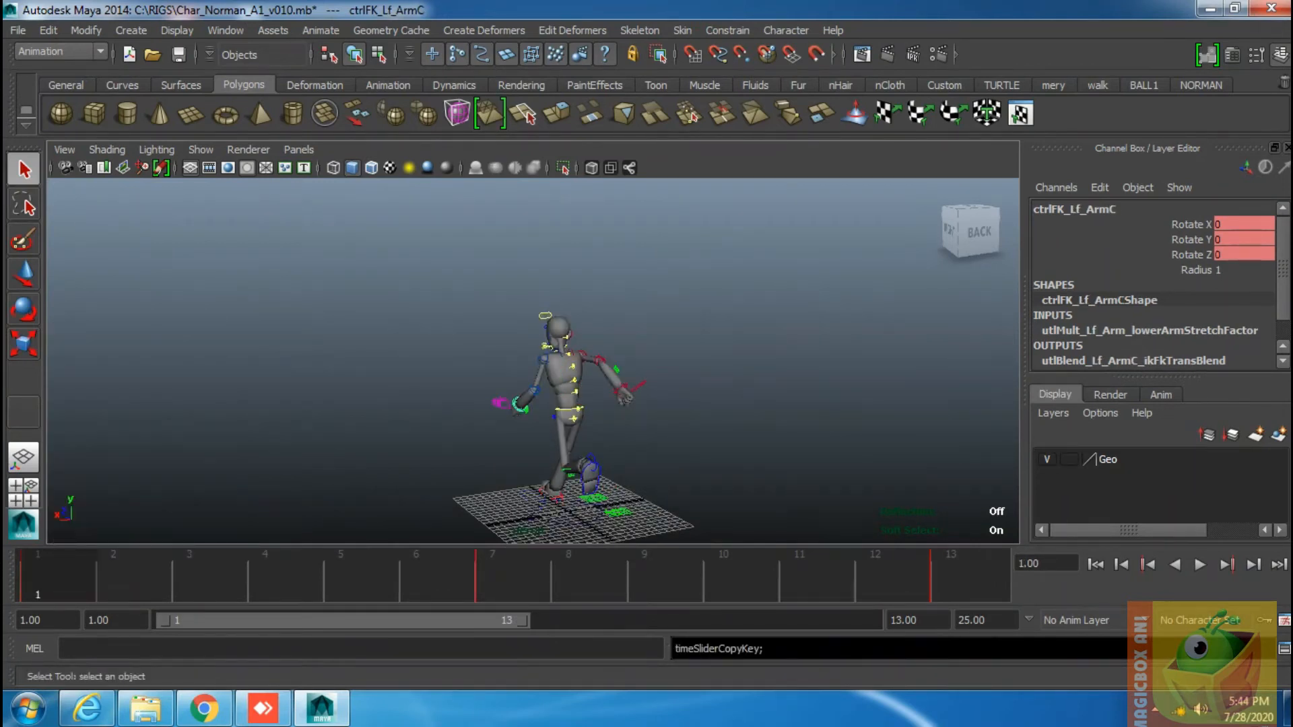
pyautogui.click(638, 386)
pyautogui.click(505, 567)
pyautogui.rightClick(506, 564)
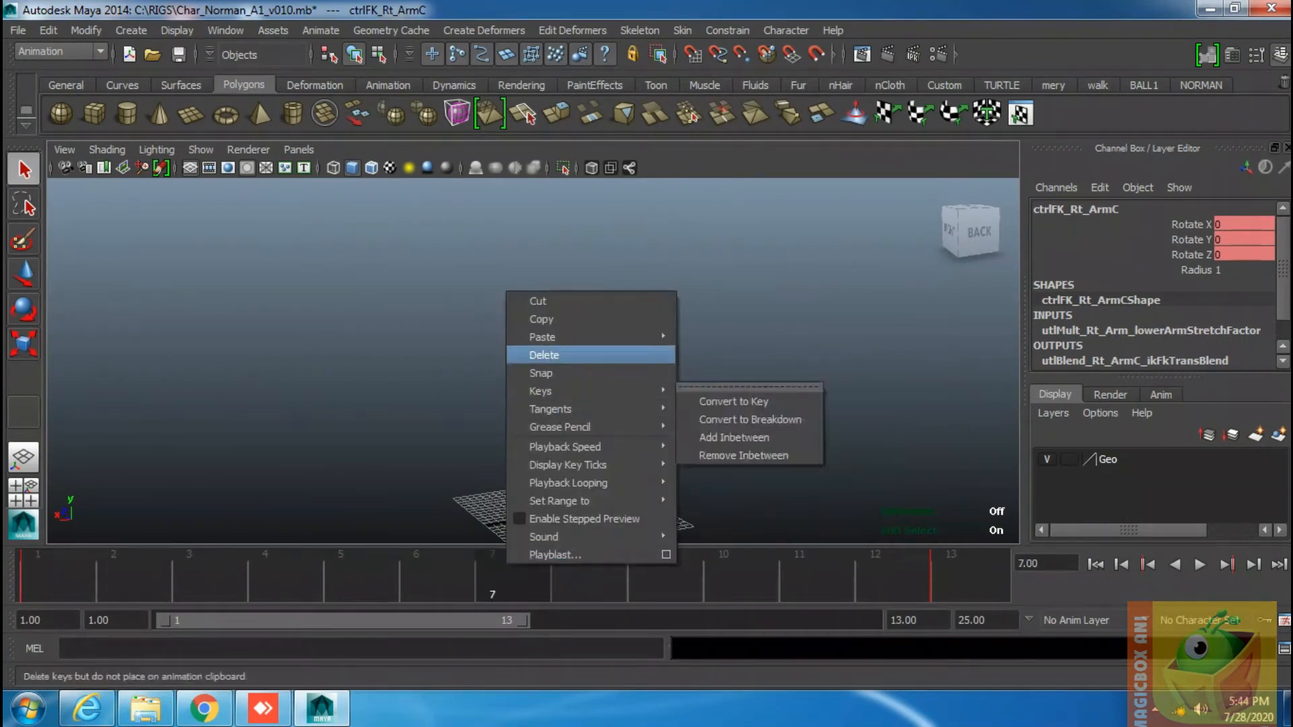
pyautogui.moveTo(562, 337)
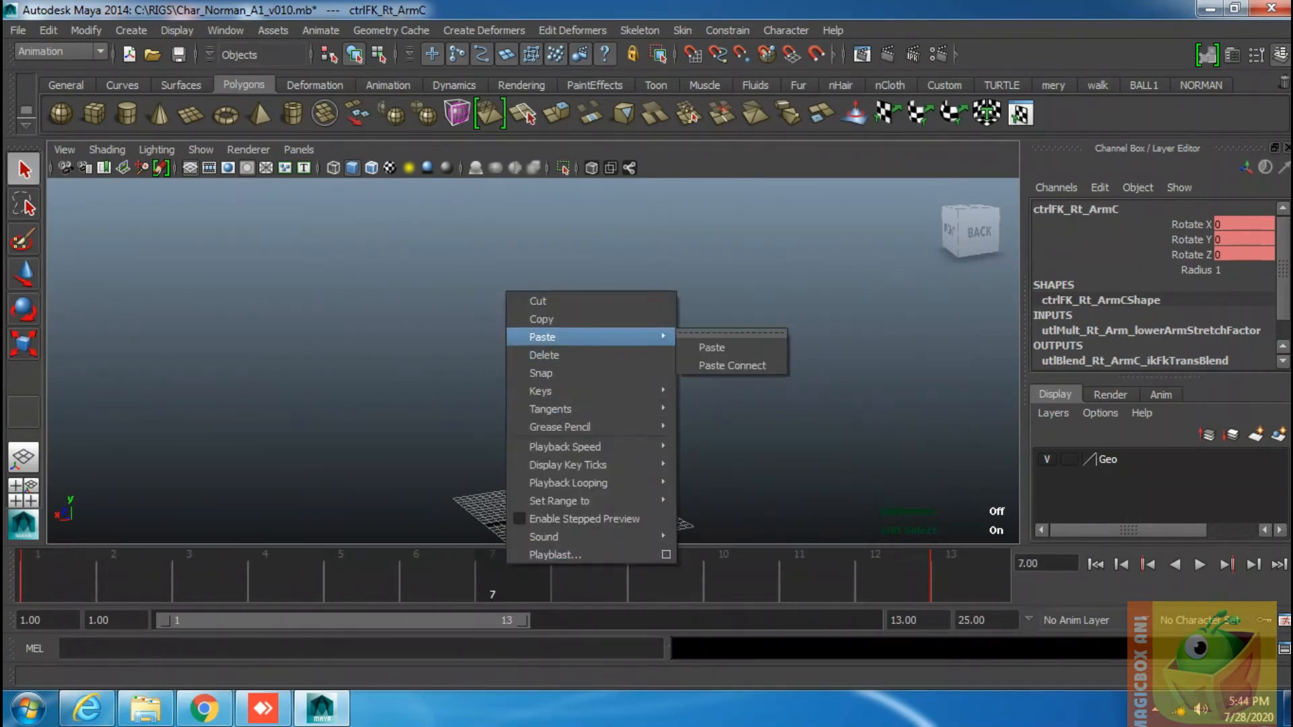
pyautogui.click(712, 347)
# Play the animation from frame 1 to check the mirrored run poses, and stop the playback.
pyautogui.click(1096, 564)
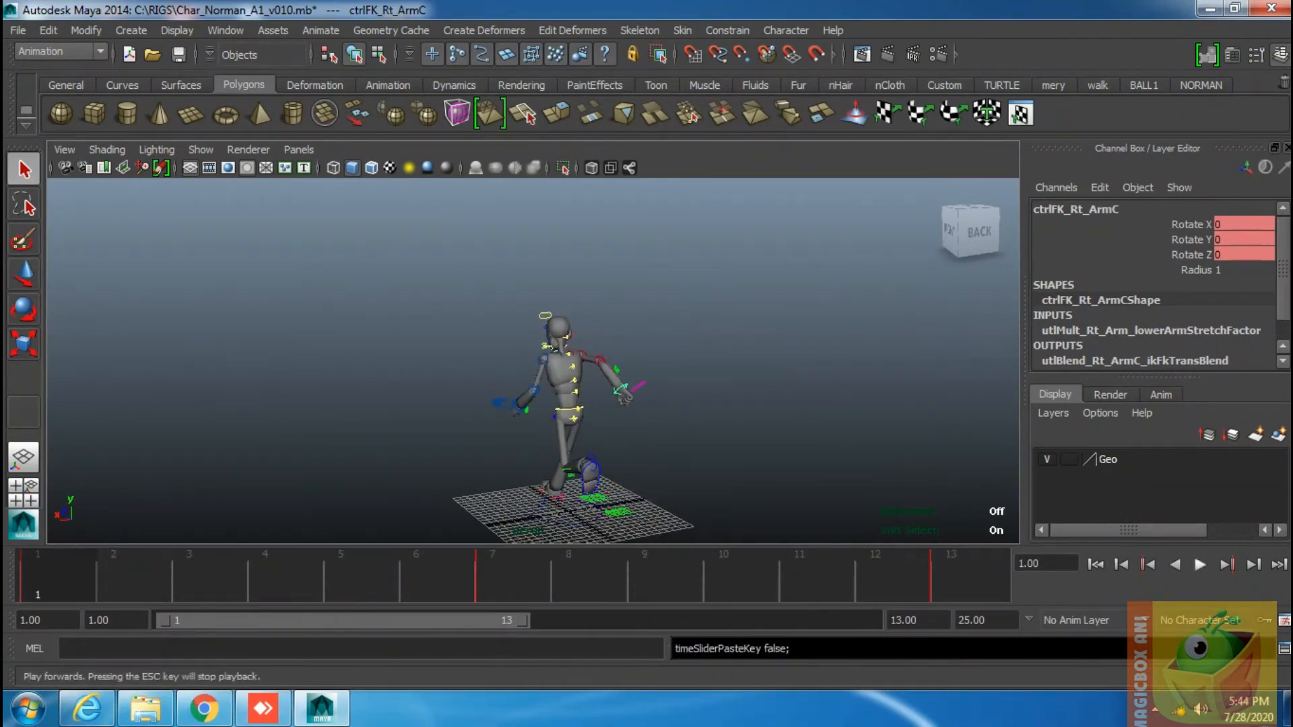
pyautogui.click(1199, 564)
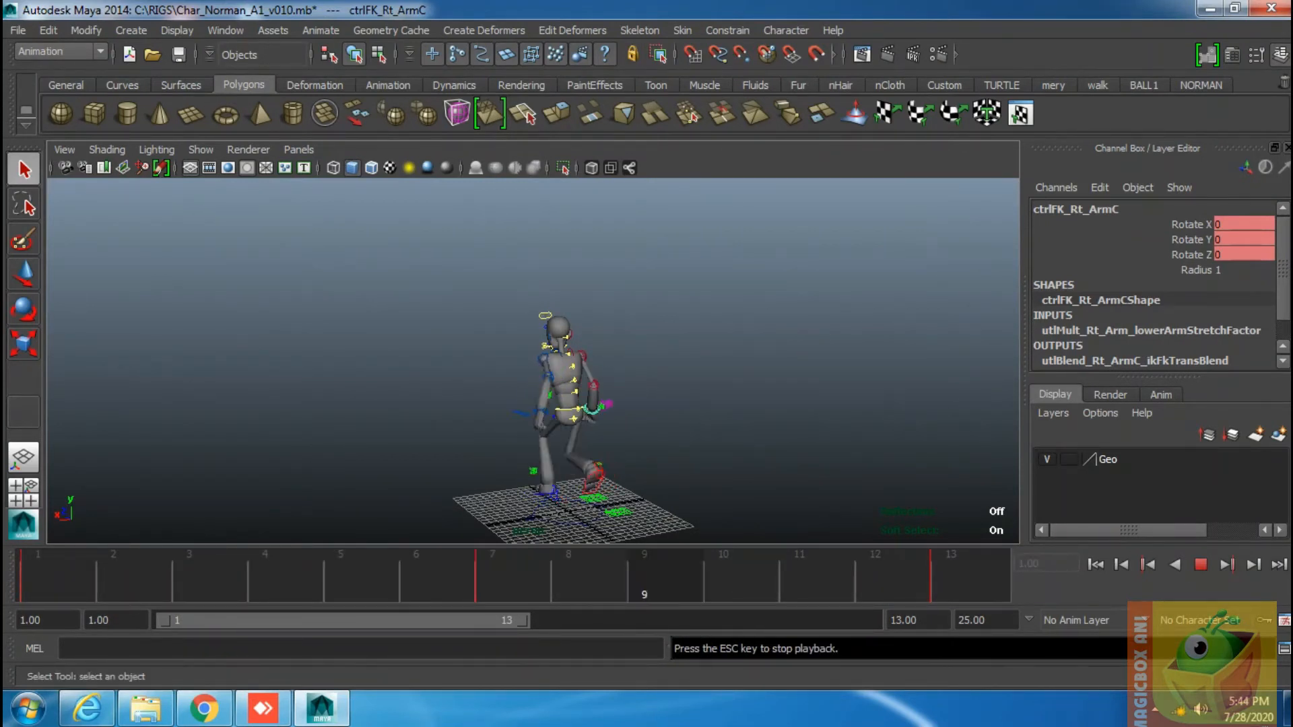
pyautogui.click(1200, 564)
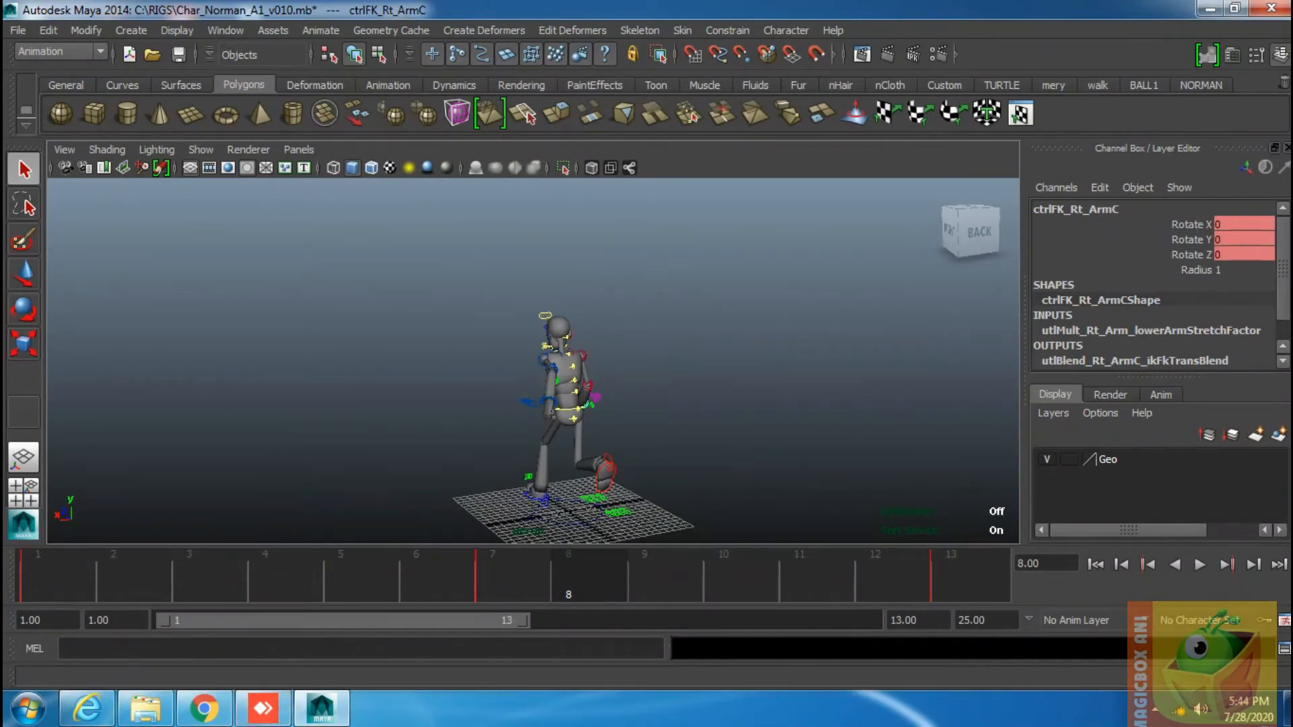
# At frame 2, set the right leg IK control's Heel Roll and Rotate Z to 0.
pyautogui.click(128, 578)
pyautogui.keyDown('alt'); pyautogui.moveTo(605, 417); pyautogui.dragTo(430, 410); pyautogui.keyUp('alt')
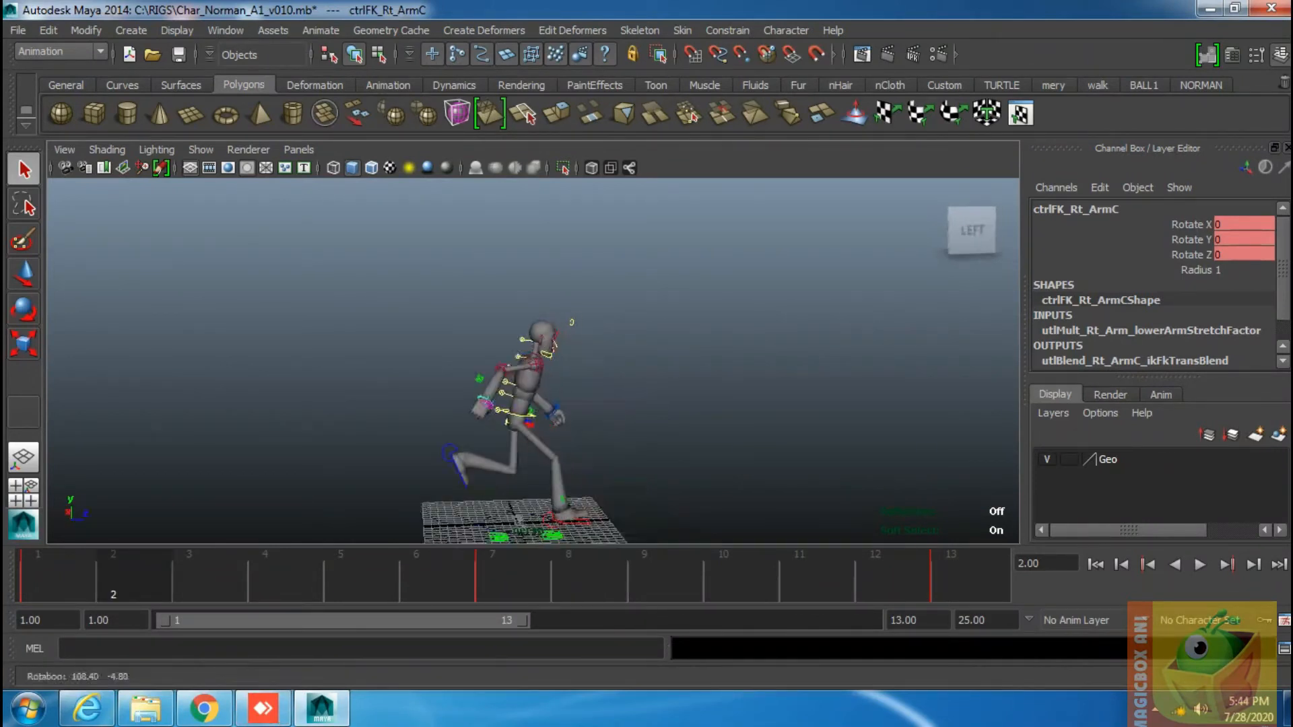
pyautogui.click(581, 522)
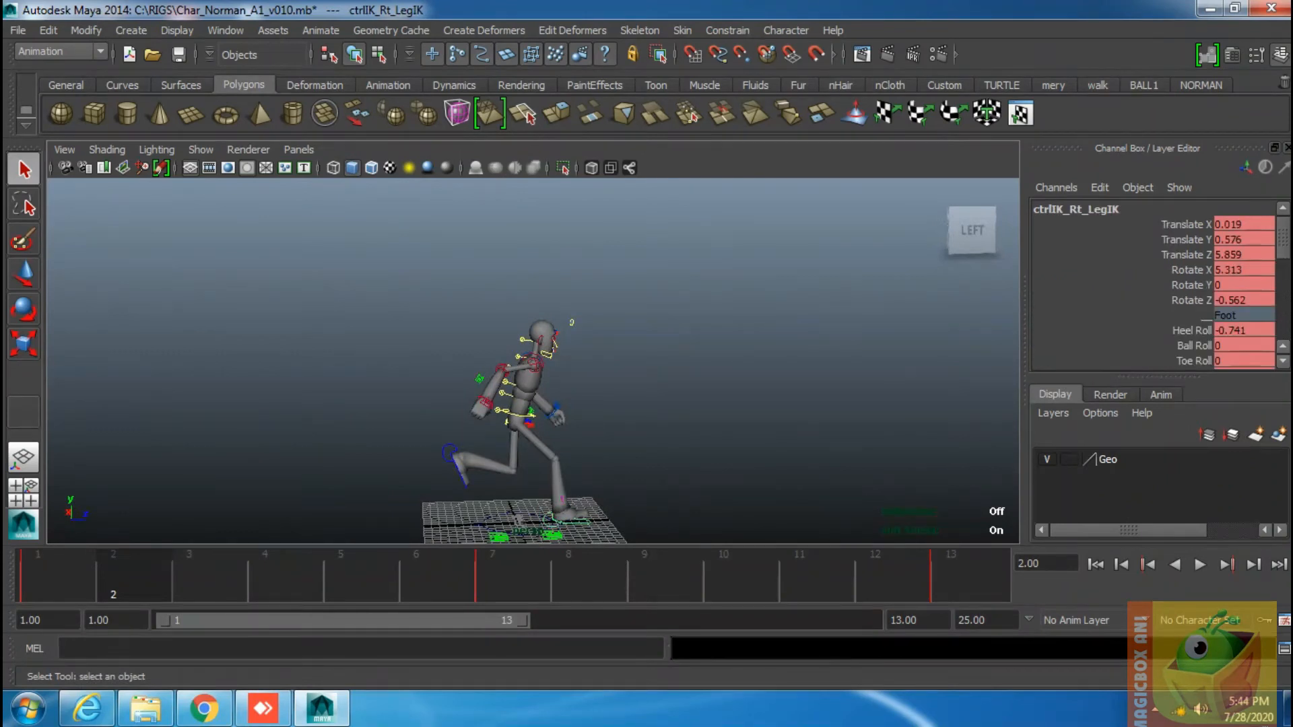
pyautogui.click(1243, 330)
pyautogui.write('0')
pyautogui.press('Return')
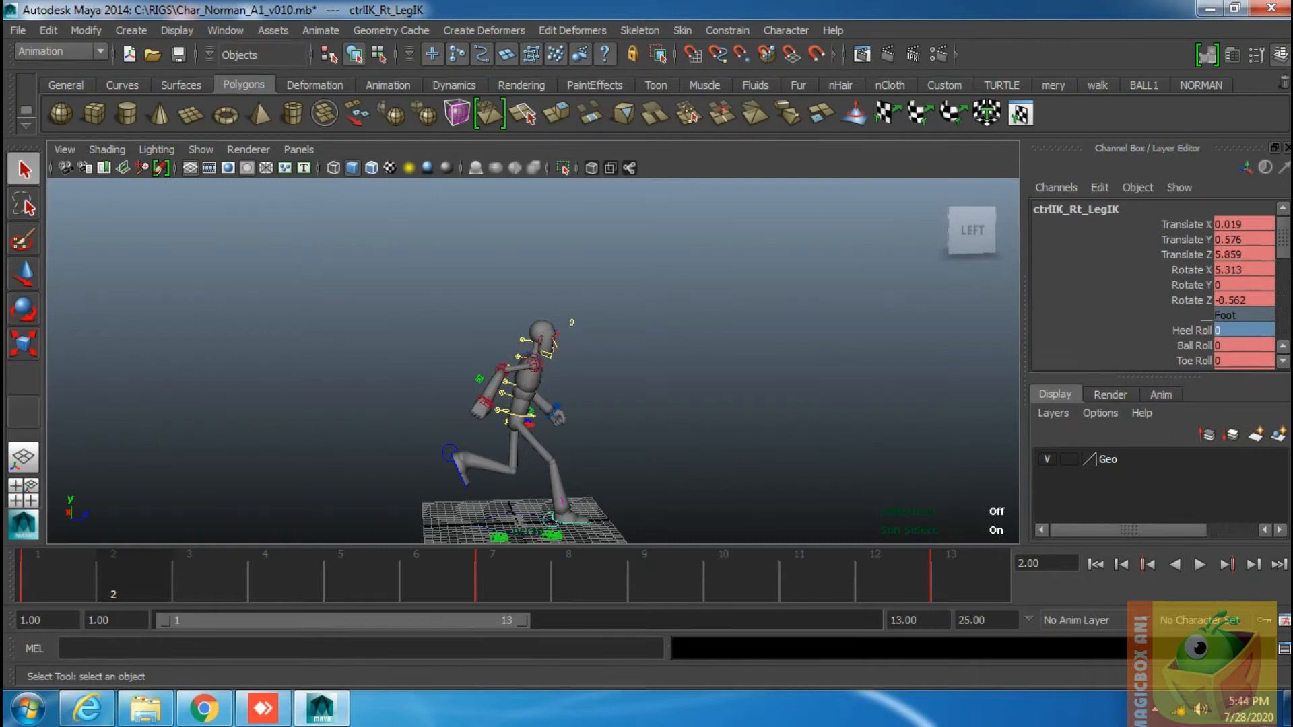
pyautogui.click(1243, 300)
pyautogui.write('0')
pyautogui.press('Return')
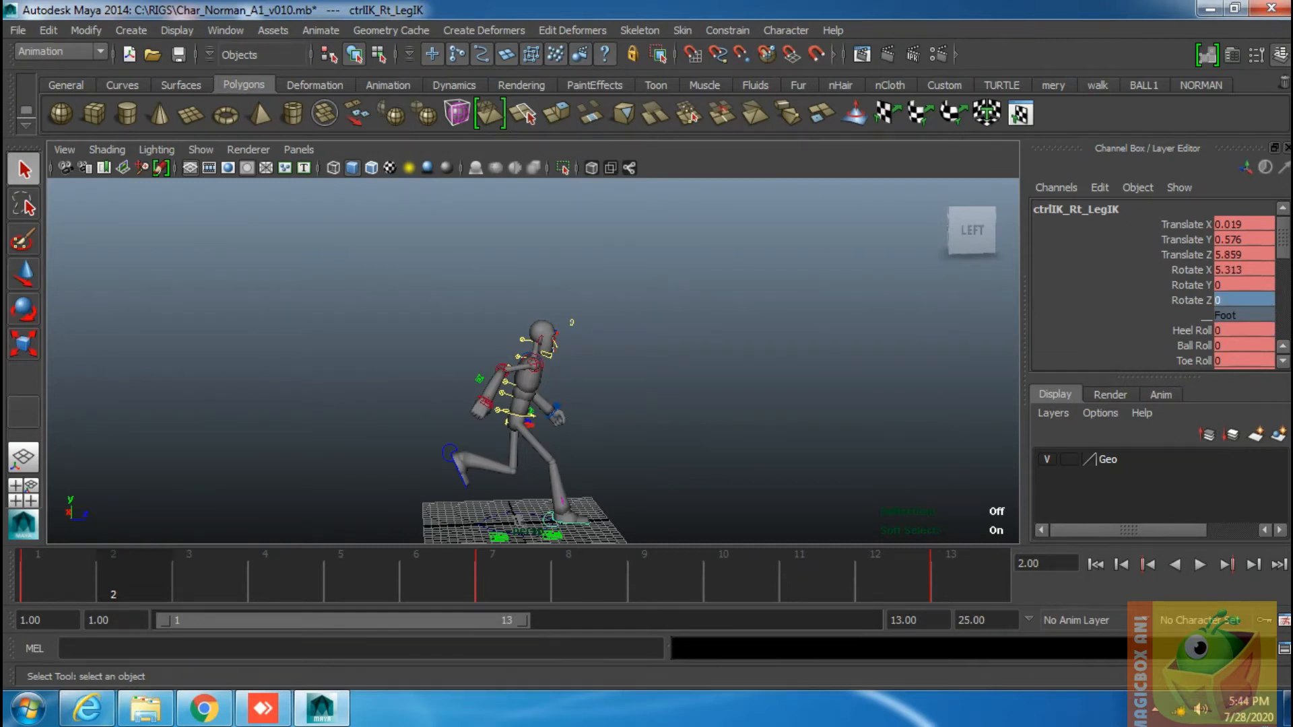
# Rotate the left leg IK control at frame 2 to about 78.6 in X, -1.3 in Y and -6.4 in Z.
pyautogui.click(450, 453)
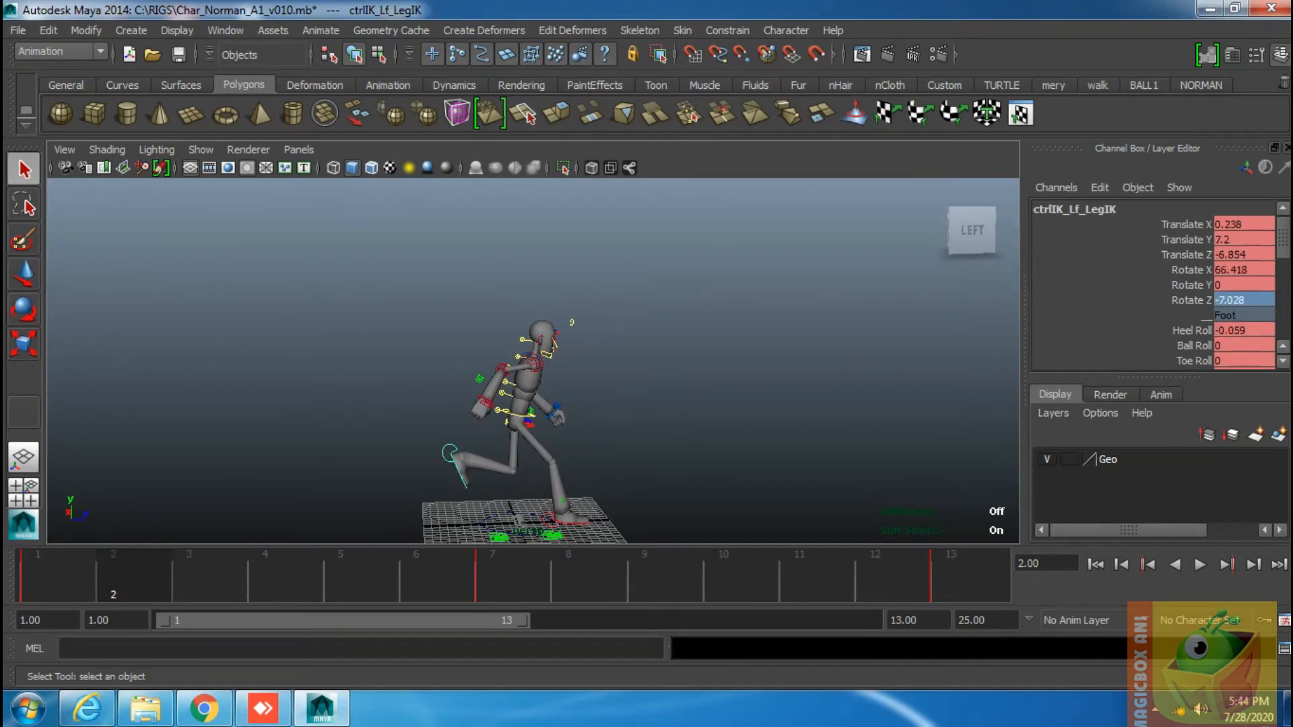
pyautogui.press('e')
pyautogui.keyDown('alt'); pyautogui.moveTo(572, 397); pyautogui.dragTo(557, 402); pyautogui.keyUp('alt')
pyautogui.moveTo(558, 402); pyautogui.dragTo(492, 420)
pyautogui.click(593, 404)
pyautogui.press('q')
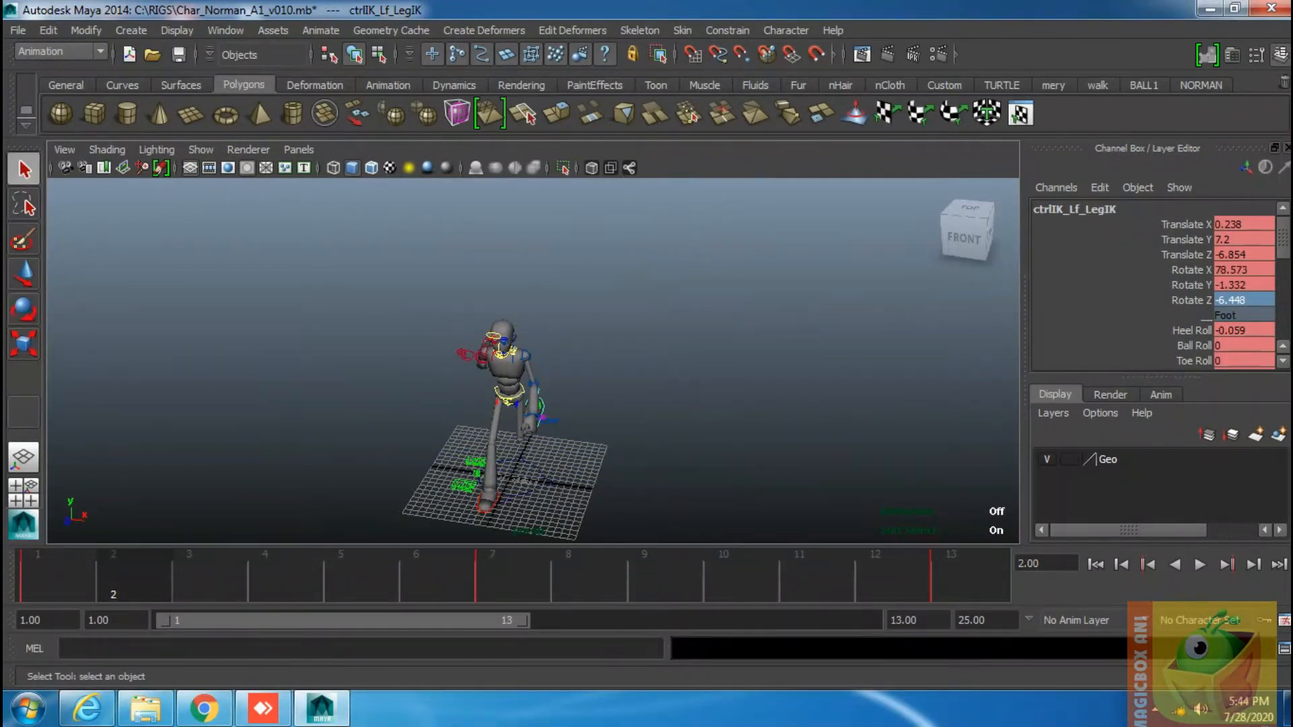
# Move the raised left foot slightly forward and down, and key the whole rig at frame 2.
pyautogui.press('w')
pyautogui.keyDown('alt'); pyautogui.moveTo(680, 506); pyautogui.dragTo(565, 493); pyautogui.keyUp('alt')
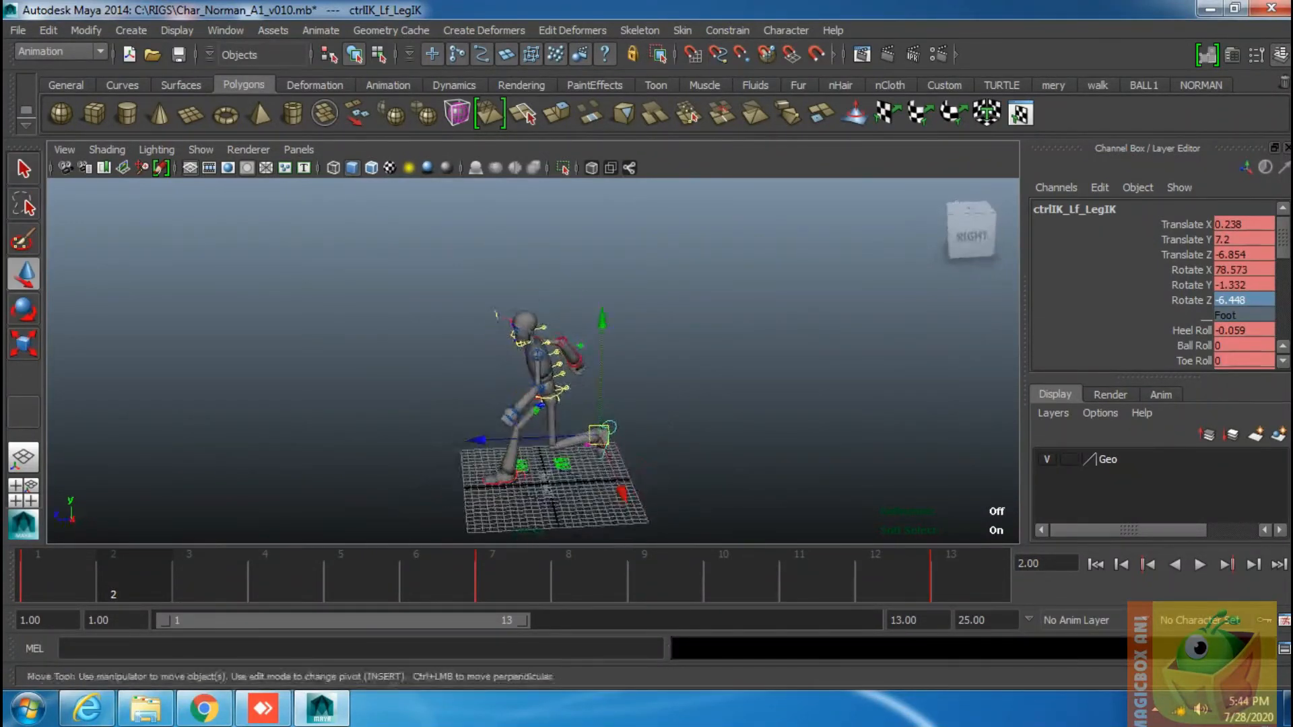
pyautogui.moveTo(598, 435); pyautogui.dragTo(586, 441)
pyautogui.moveTo(374, 212); pyautogui.dragTo(930, 535)
pyautogui.press('s')
# At frame 3, set the right leg IK control's Rotate Z to 0.
pyautogui.hotkey('alt', '.')
pyautogui.keyDown('alt'); pyautogui.moveTo(431, 350); pyautogui.dragTo(774, 356); pyautogui.keyUp('alt')
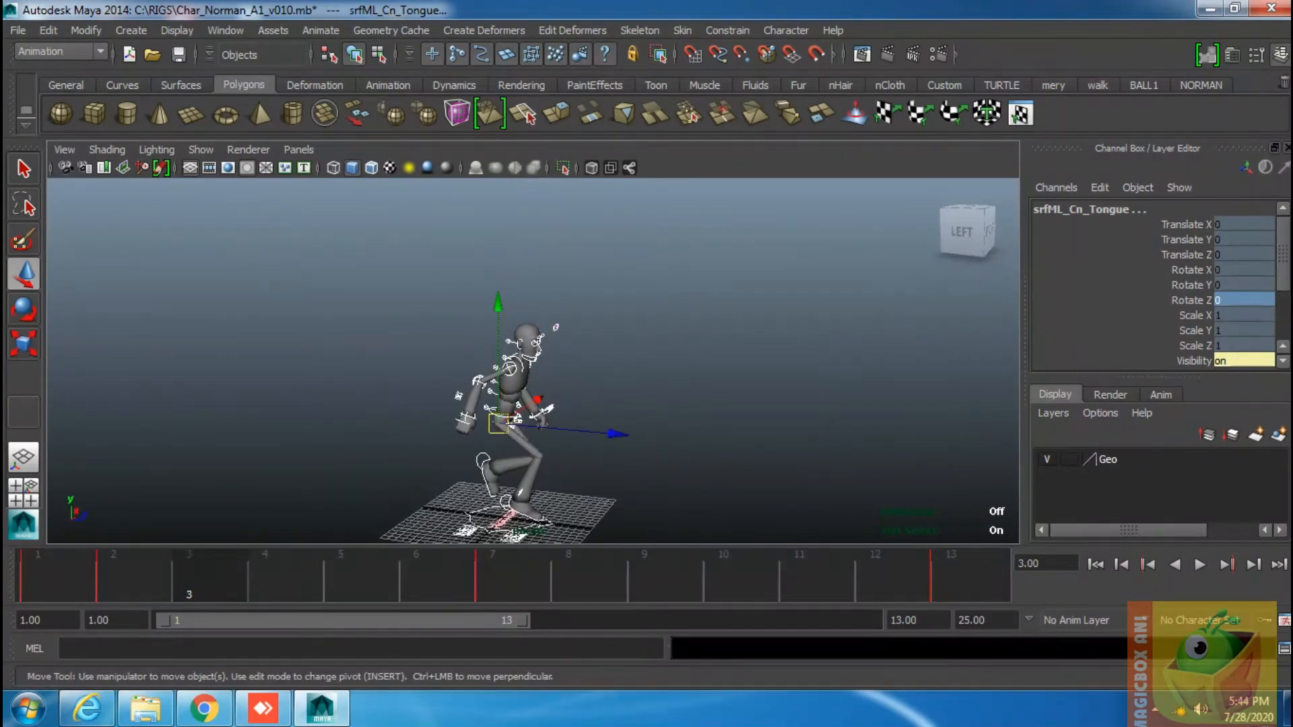
pyautogui.click(542, 520)
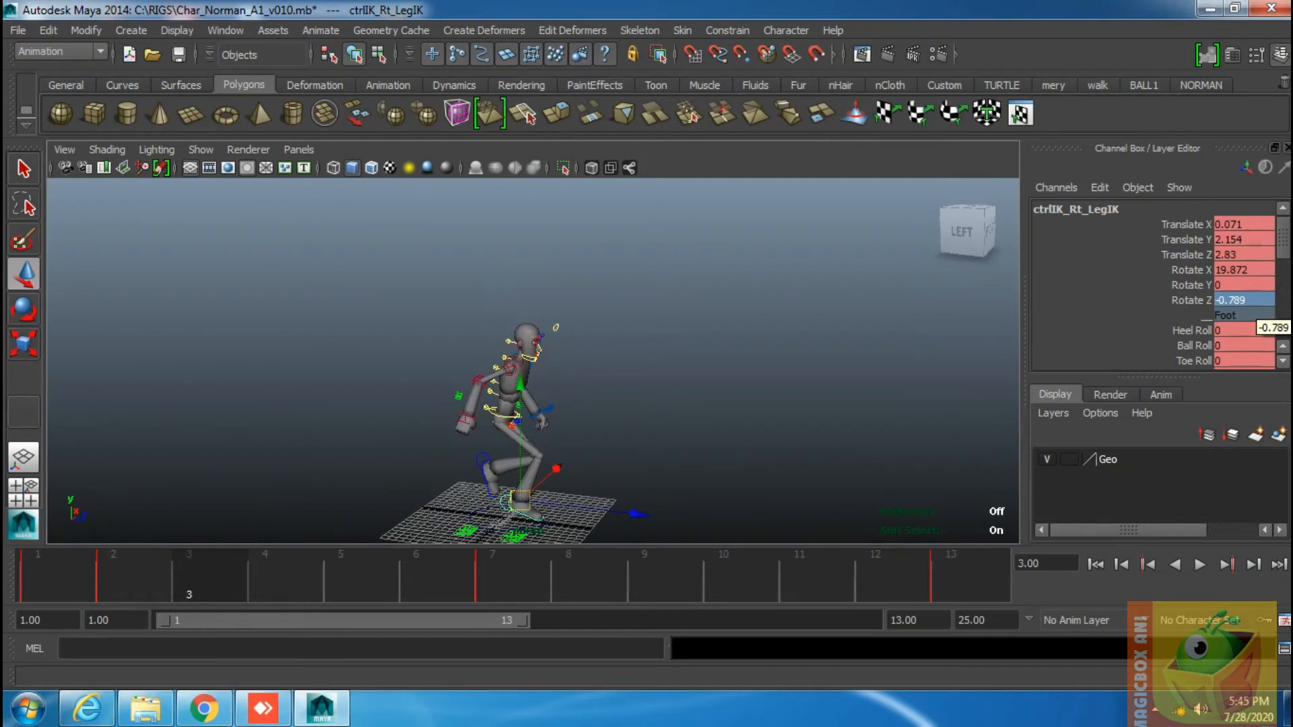
pyautogui.click(1255, 301)
pyautogui.write('0')
pyautogui.press('Return')
# Lower the right foot toward the ground grid at frame 3 and set its Rotate X to 0.
pyautogui.moveTo(520, 385); pyautogui.dragTo(520, 395)
pyautogui.scroll(-1, 1244, 286)
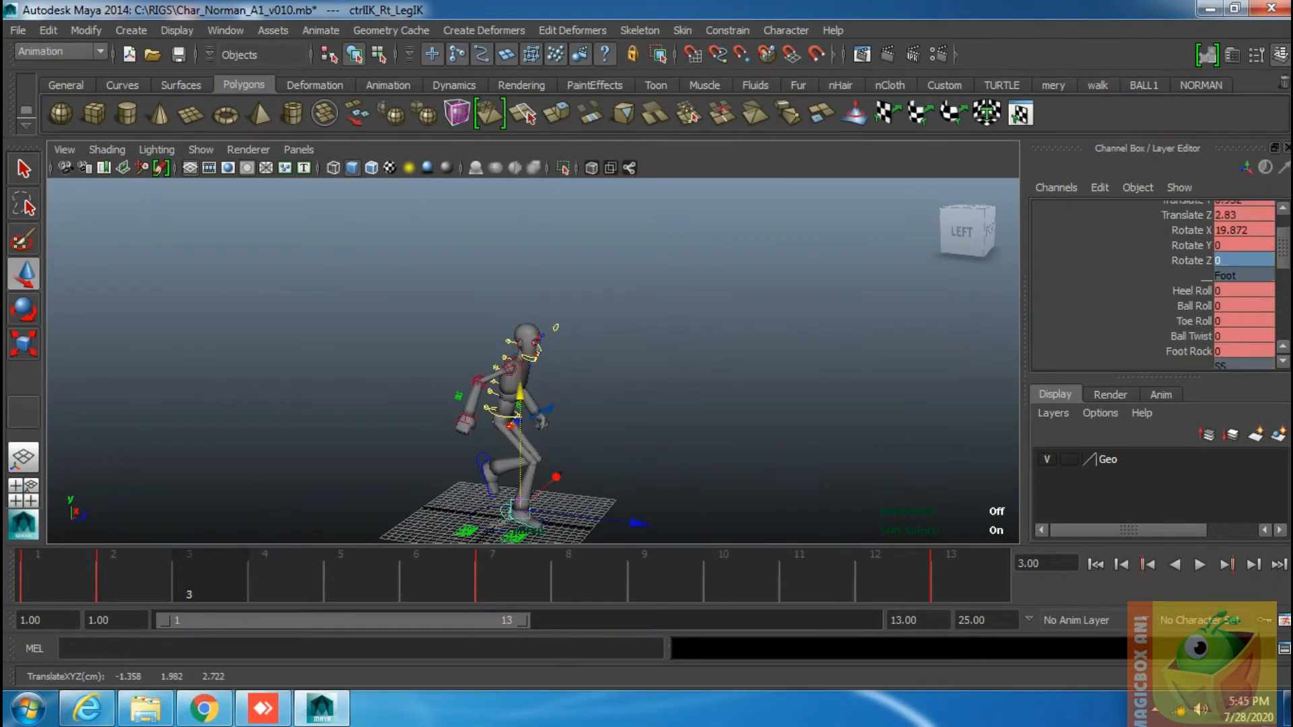
pyautogui.click(1243, 230)
pyautogui.write('0')
pyautogui.press('Return')
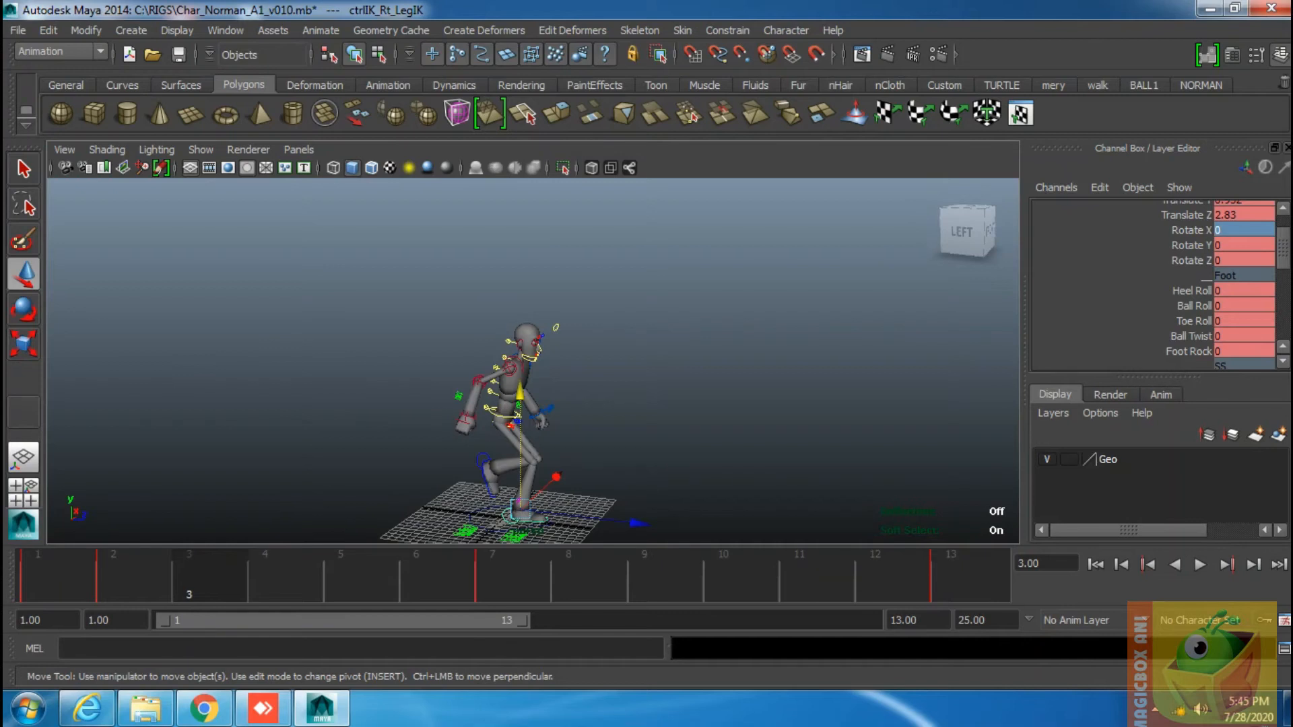
# Lower the right foot onto the ground at frame 3, move the raised left foot forward, and key the whole rig.
pyautogui.moveTo(520, 393); pyautogui.dragTo(519, 398)
pyautogui.click(482, 462)
pyautogui.keyDown('alt'); pyautogui.moveTo(483, 462); pyautogui.dragTo(517, 458); pyautogui.keyUp('alt')
pyautogui.moveTo(594, 471); pyautogui.dragTo(628, 471)
pyautogui.moveTo(362, 278); pyautogui.dragTo(639, 517)
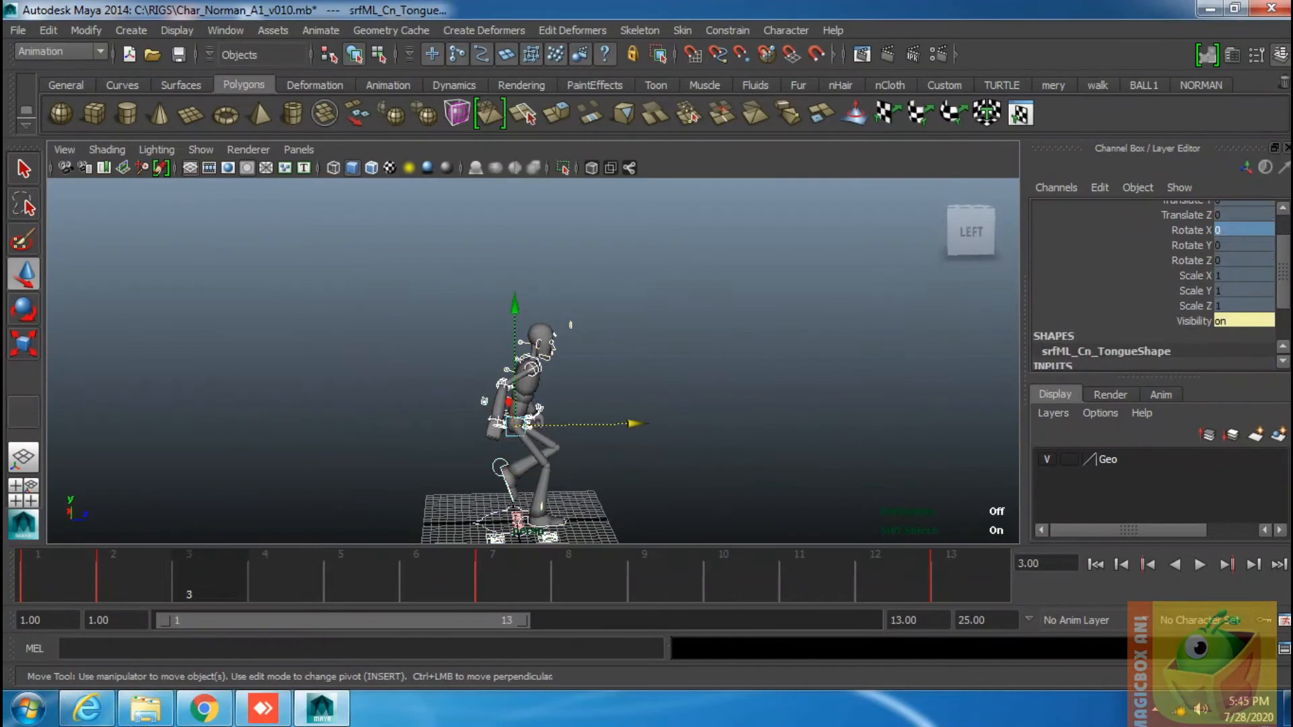
# At frame 4, move the right foot back to about -3.49 in Translate Z and the left foot to about 4.32 in Y and 4.26 in Z.
pyautogui.hotkey('alt', '.')
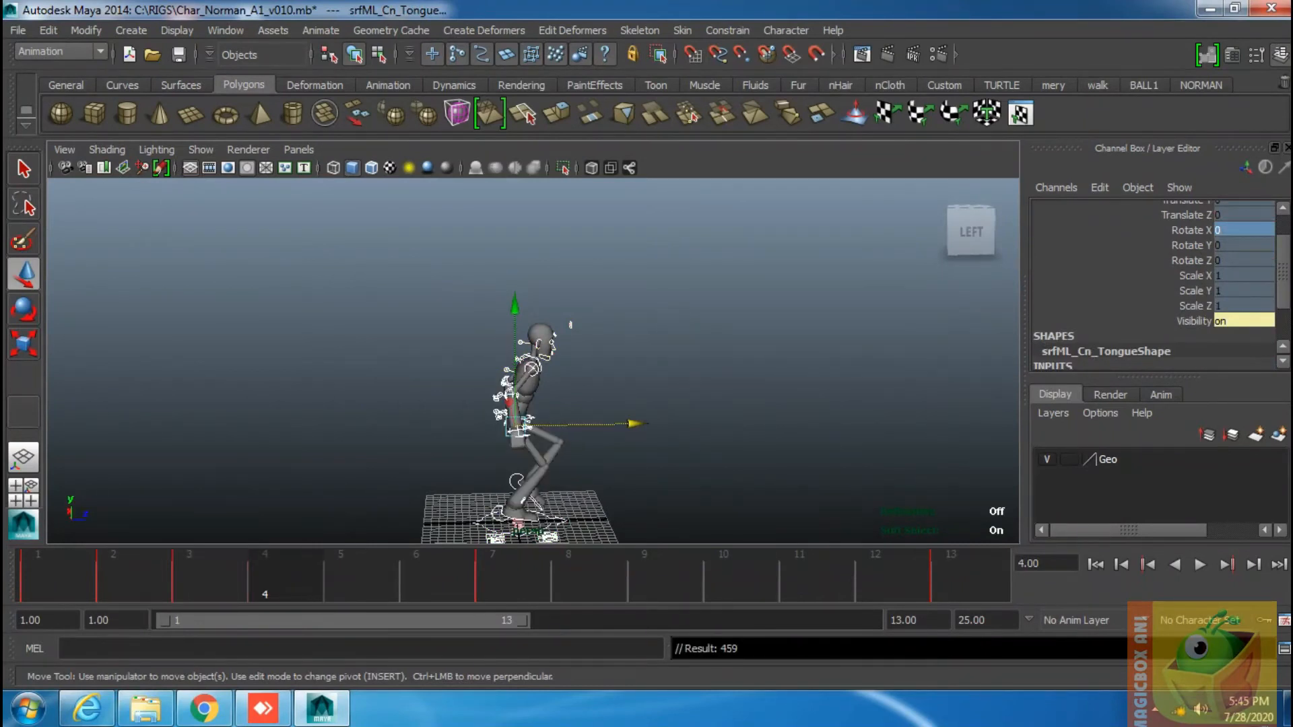
pyautogui.click(497, 515)
pyautogui.moveTo(631, 504); pyautogui.dragTo(608, 504)
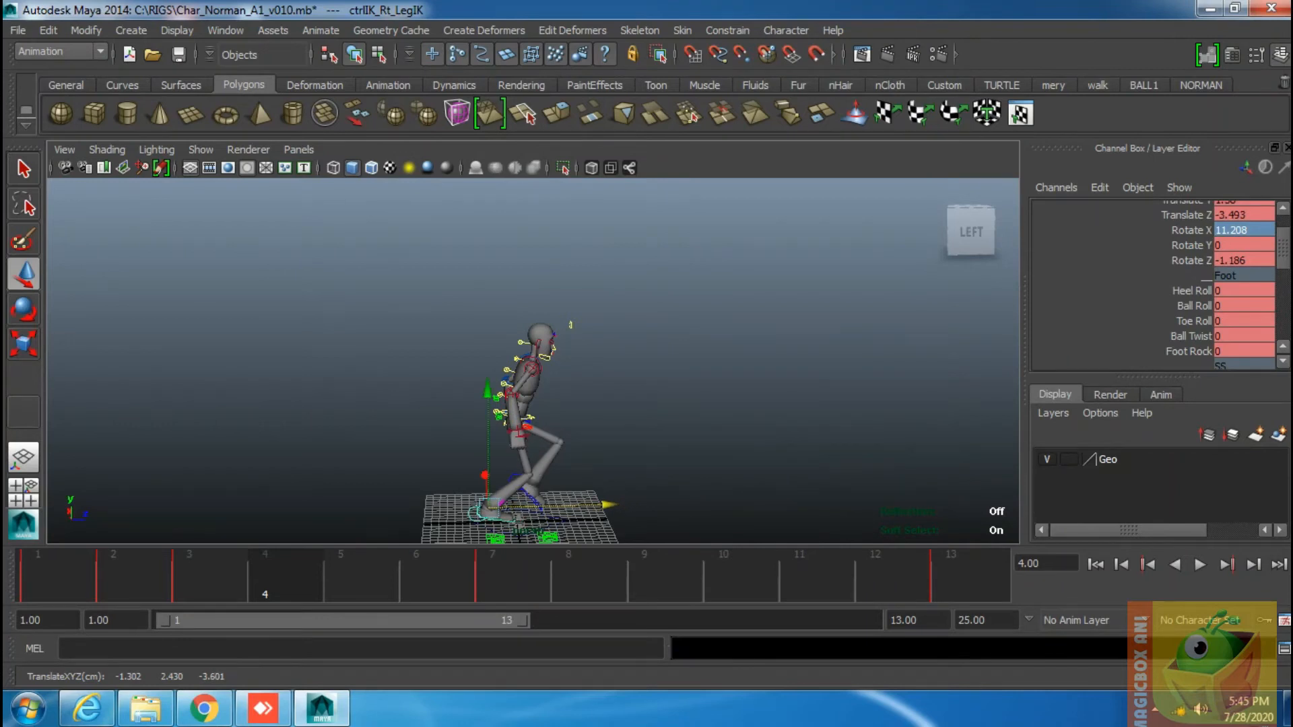
pyautogui.click(536, 502)
pyautogui.click(531, 483)
pyautogui.click(544, 483)
pyautogui.moveTo(531, 484); pyautogui.dragTo(547, 477)
# Set the left leg IK control's Heel Roll and all three rotations to 0, and key the whole rig at frame 4.
pyautogui.click(1242, 291)
pyautogui.write('0')
pyautogui.press('Return')
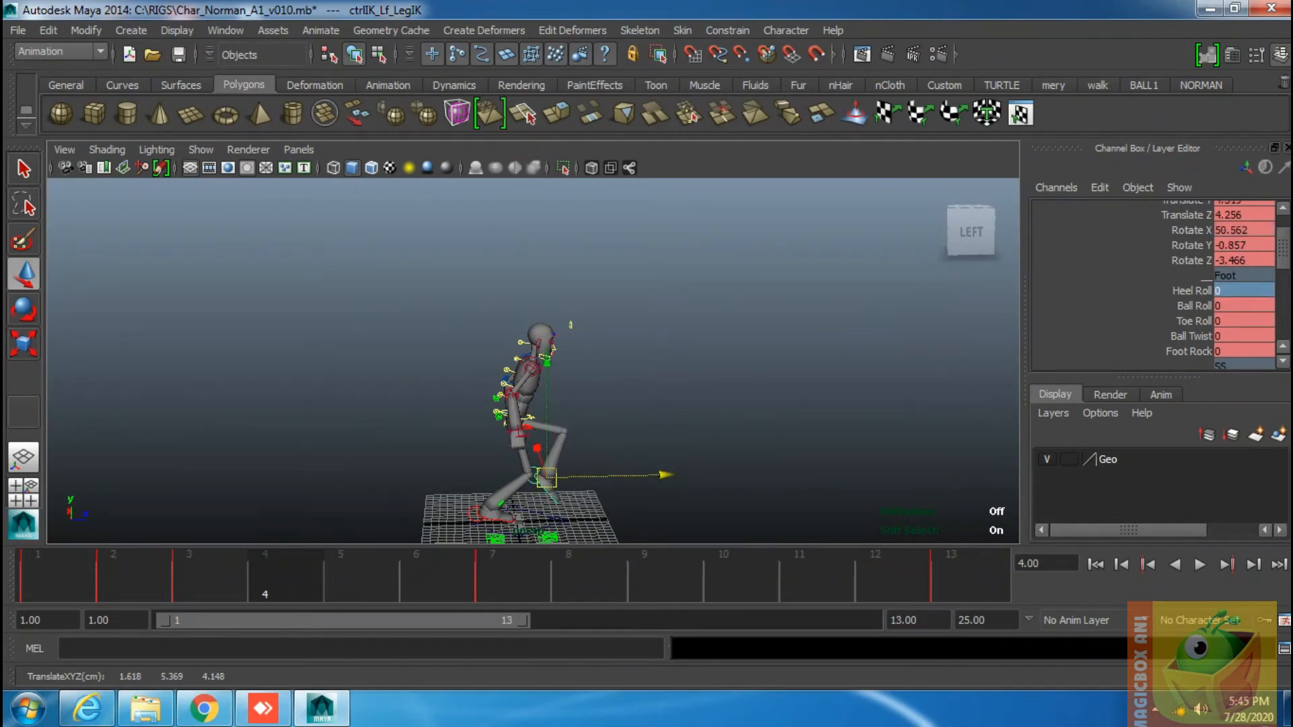
pyautogui.moveTo(1242, 230); pyautogui.dragTo(1242, 260)
pyautogui.write('0')
pyautogui.press('Return')
pyautogui.moveTo(357, 351); pyautogui.dragTo(632, 533)
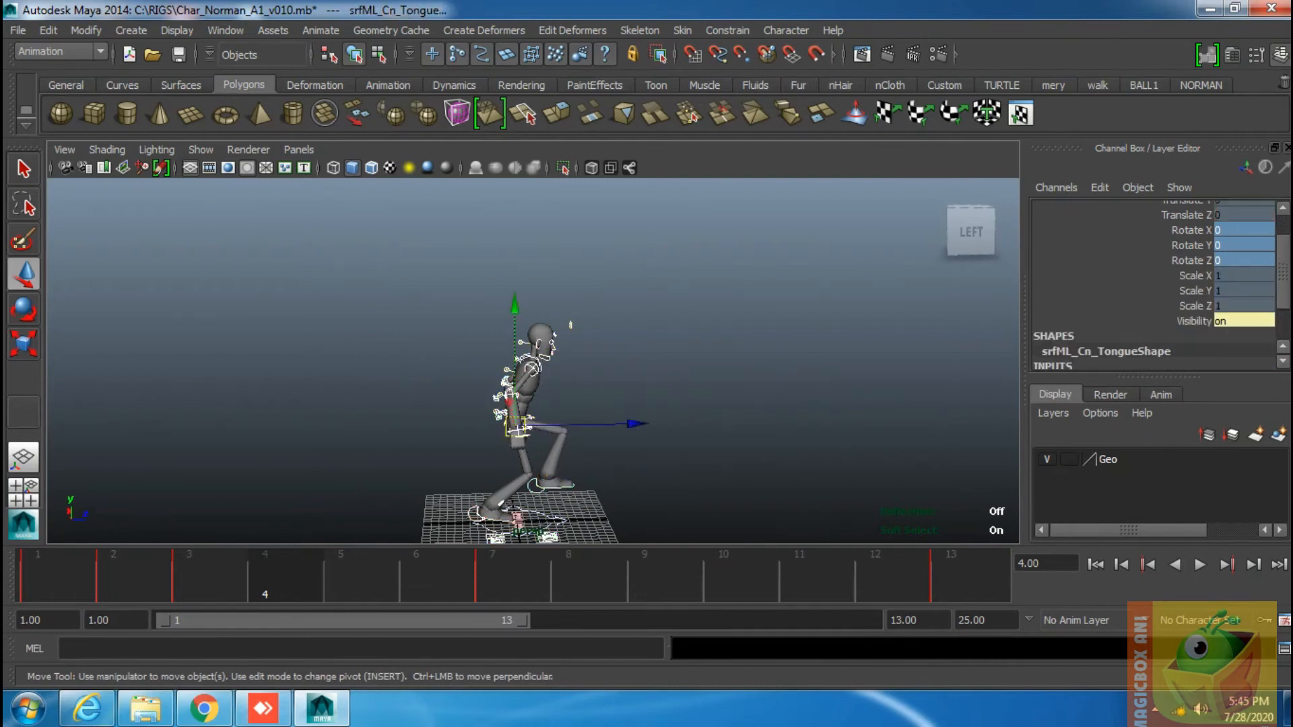
pyautogui.press('s')
# At frame 5, stretch the right foot farther back and down, and raise the left foot to about 4.39 in Translate Y.
pyautogui.hotkey('alt', '.')
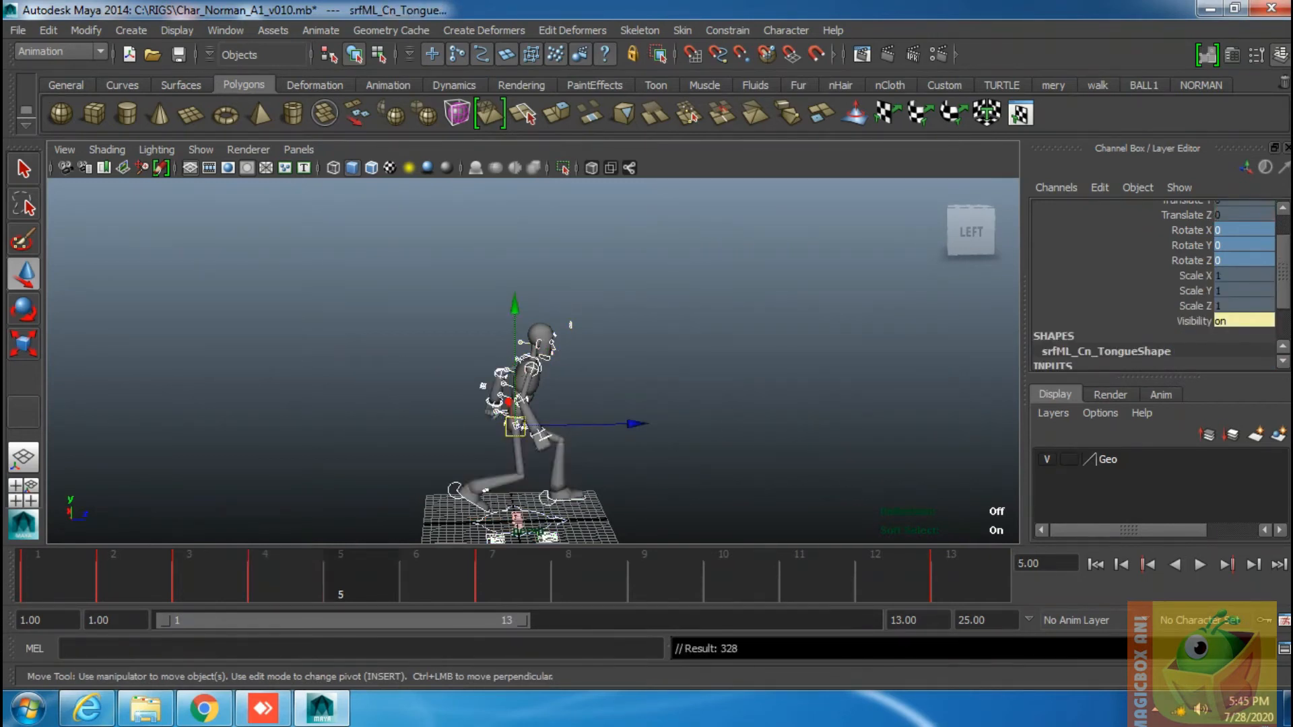
pyautogui.click(451, 490)
pyautogui.moveTo(470, 490); pyautogui.dragTo(442, 505)
pyautogui.click(384, 431)
pyautogui.click(547, 499)
pyautogui.moveTo(558, 372); pyautogui.dragTo(558, 357)
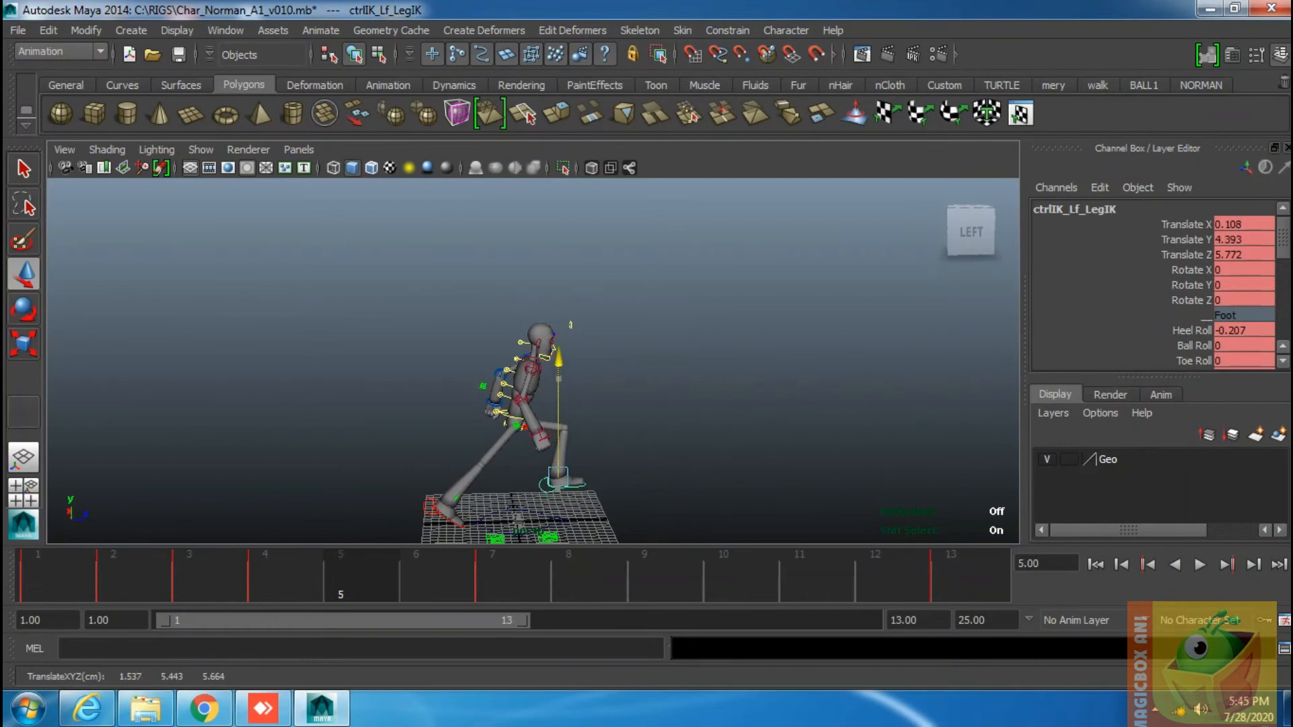
# Adjust the left foot at frame 5 to about 0.99 Heel Roll and 4.64 Translate Y, and key the whole rig.
pyautogui.moveTo(384, 324); pyautogui.dragTo(761, 542)
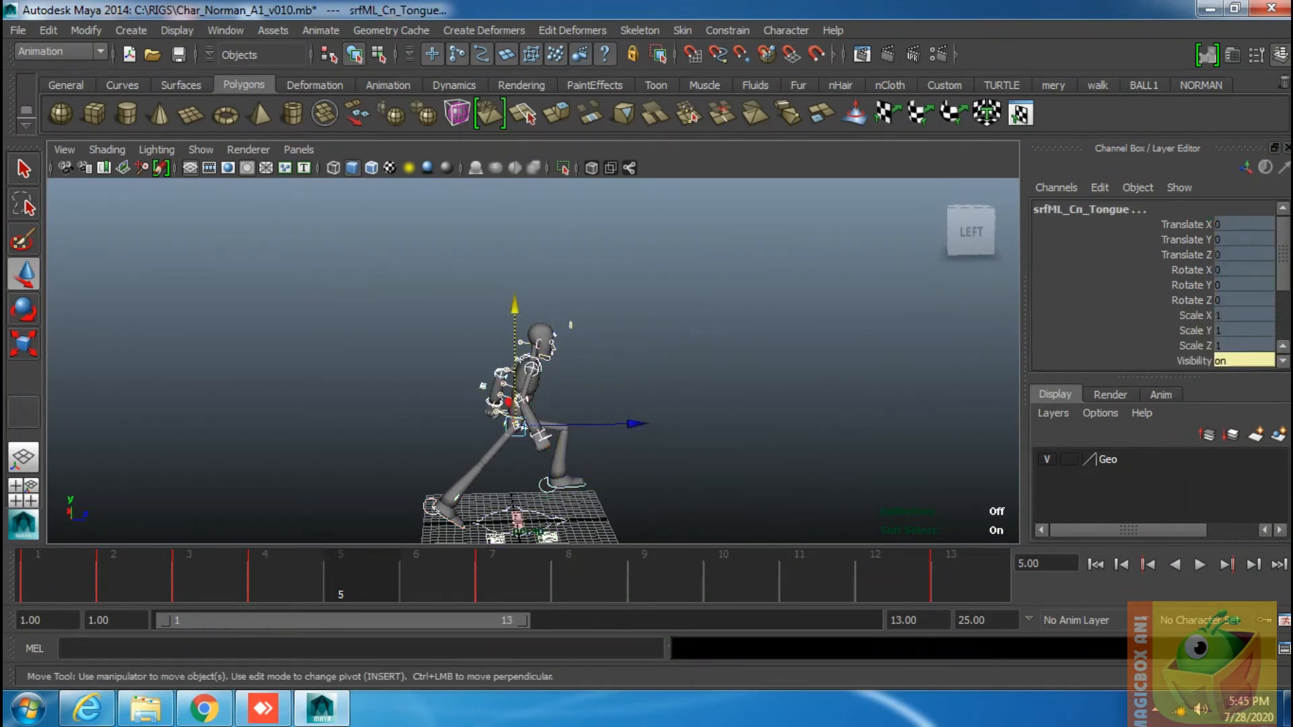
pyautogui.hotkey('ctrl', 'z')
pyautogui.click(1192, 315)
pyautogui.click(1191, 329)
pyautogui.moveTo(835, 377); pyautogui.dragTo(844, 377, button='middle')
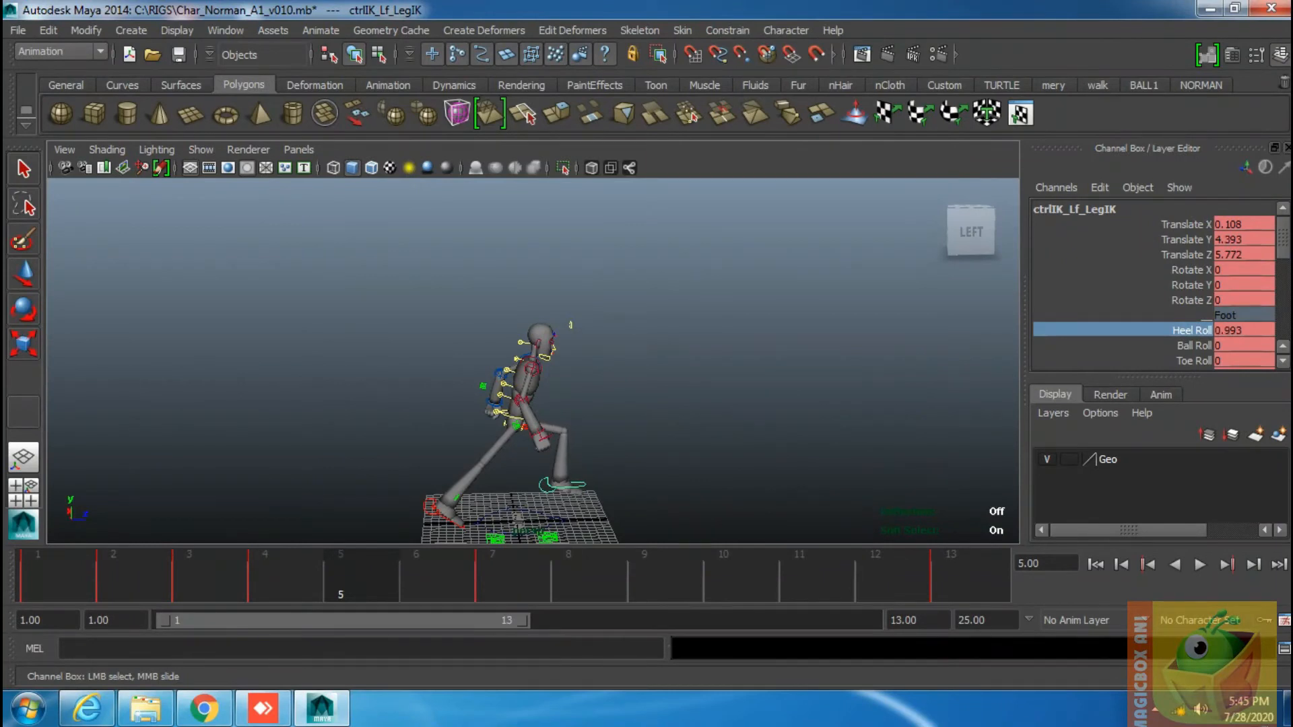
pyautogui.press('w')
pyautogui.moveTo(558, 360); pyautogui.dragTo(558, 358)
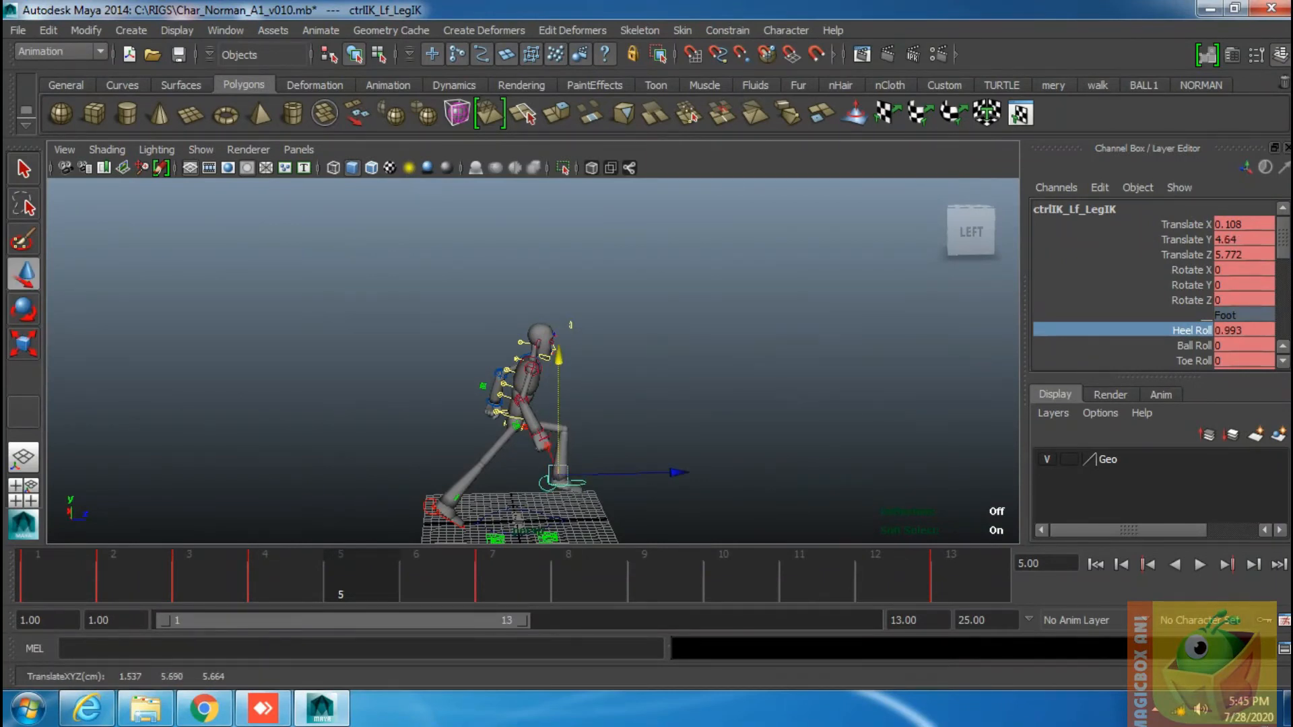
pyautogui.moveTo(646, 283); pyautogui.dragTo(397, 538)
pyautogui.press('s')
# Key the whole rig at frame 6 and advance to frame 8.
pyautogui.hotkey('alt', '.')
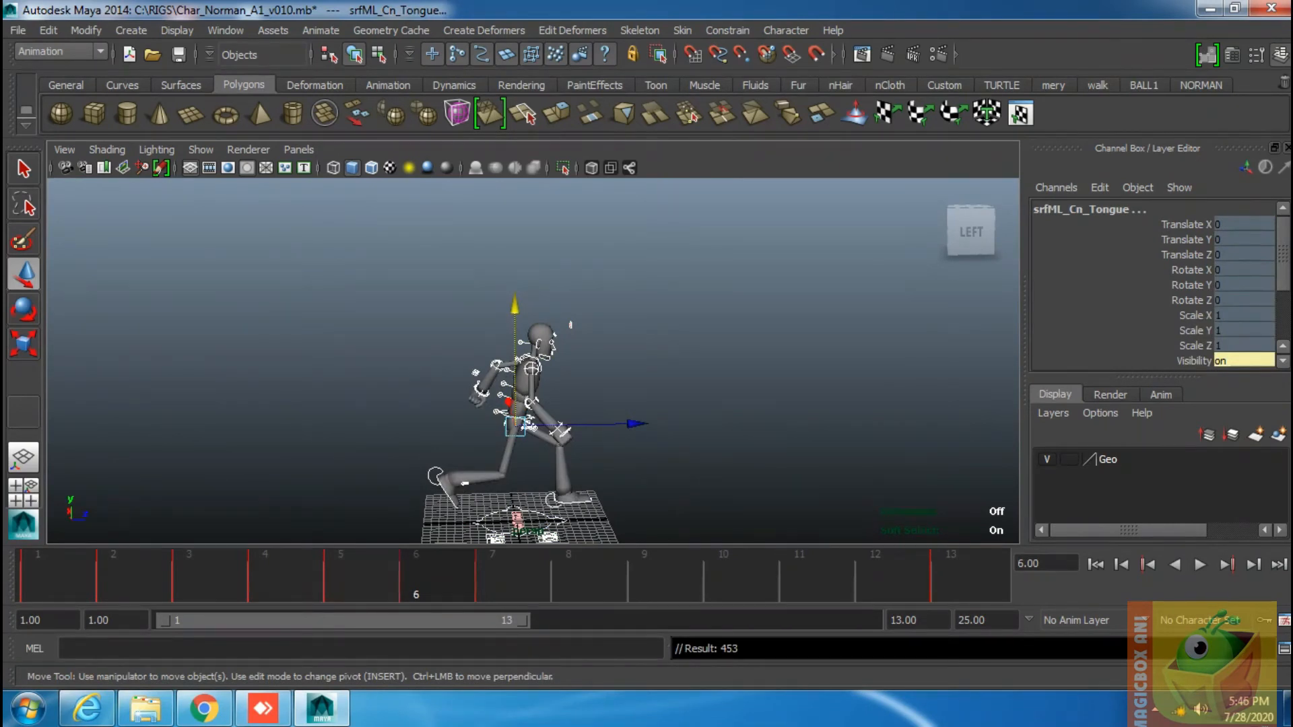
pyautogui.hotkey('alt', '.')
pyautogui.hotkey('alt', '.')
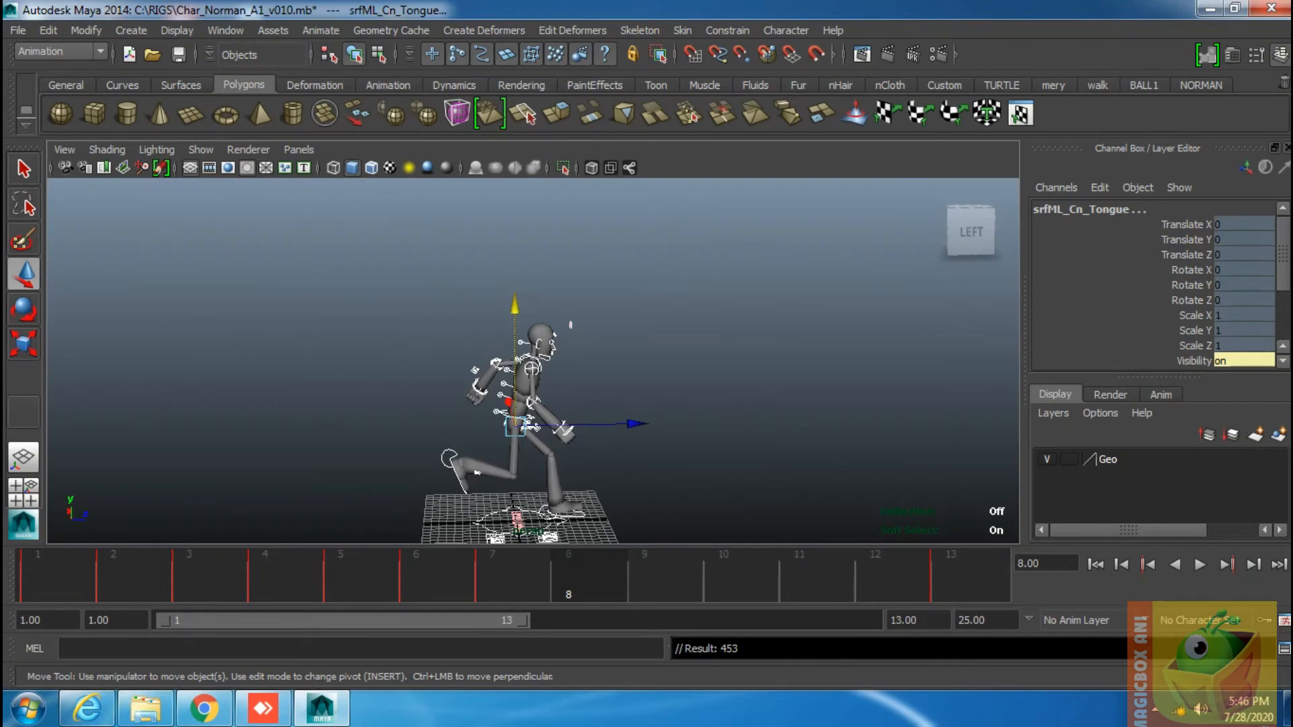
# Copy the right leg IK control's keys from frame 2 and paste them onto the left leg IK control at frame 8.
pyautogui.click(581, 515)
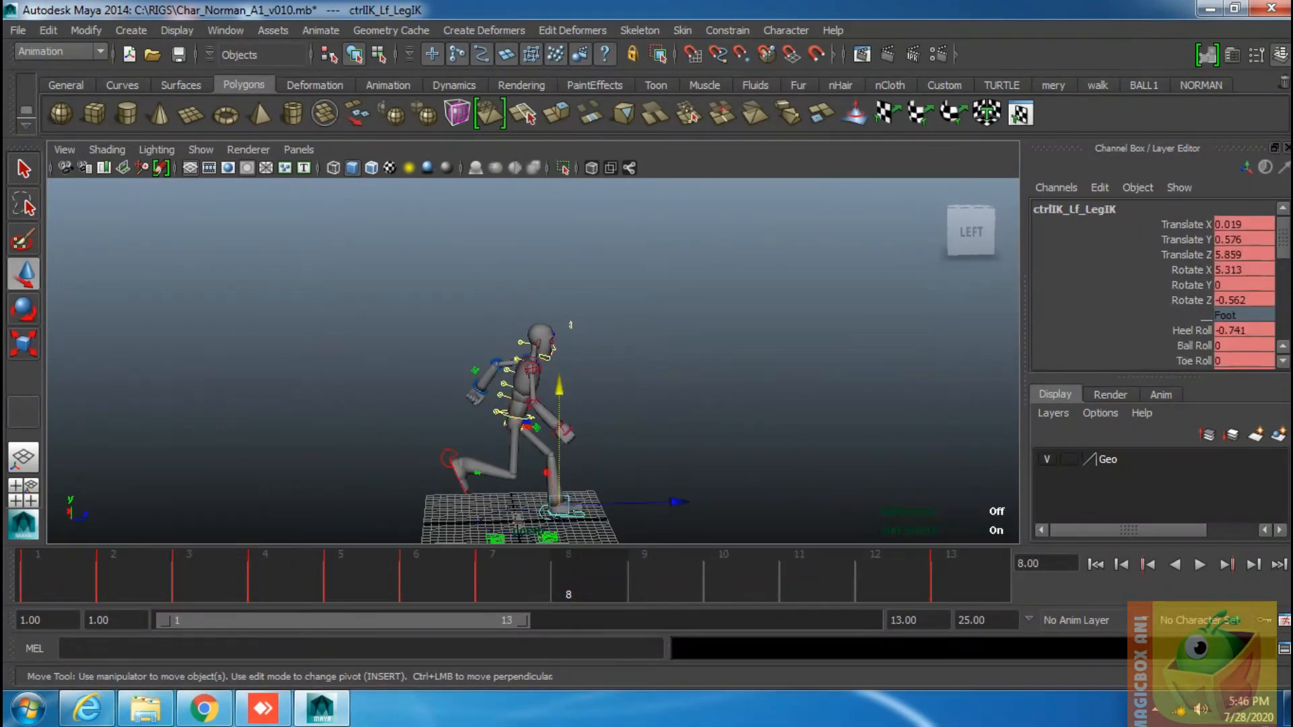
pyautogui.click(115, 579)
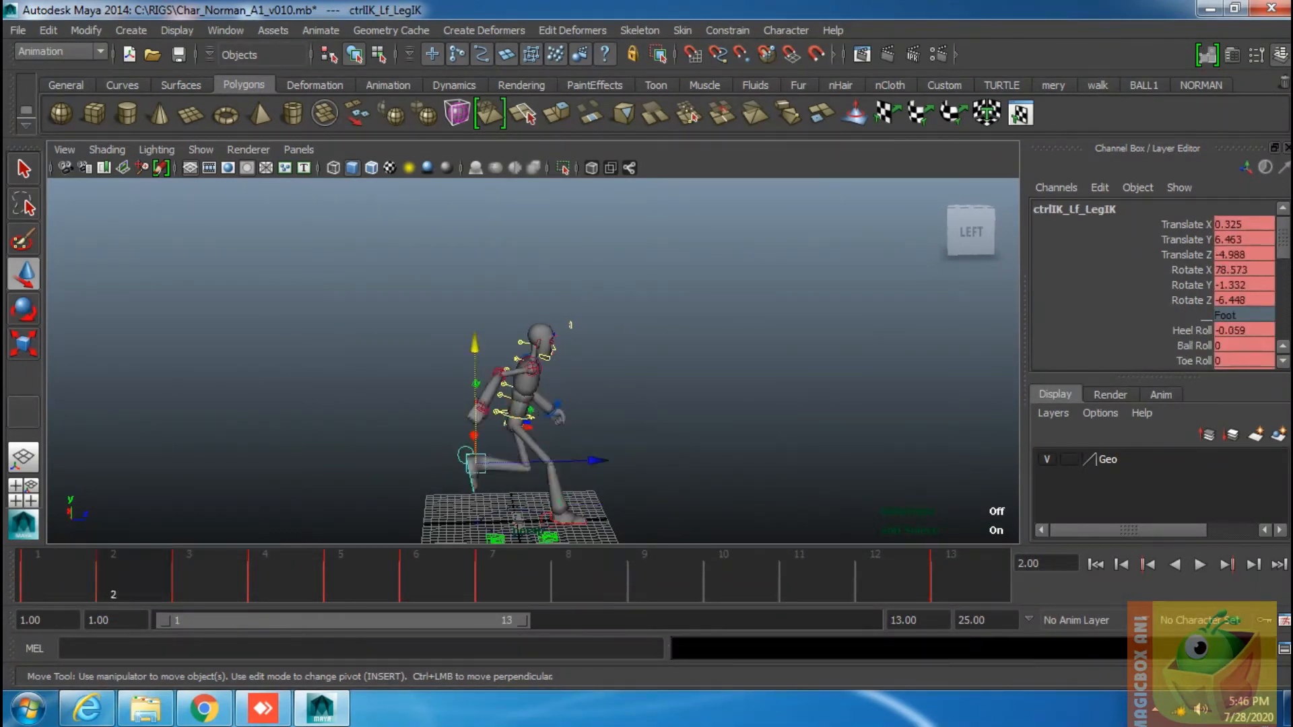
pyautogui.rightClick(132, 577)
pyautogui.click(159, 328)
pyautogui.click(576, 522)
pyautogui.rightClick(109, 571)
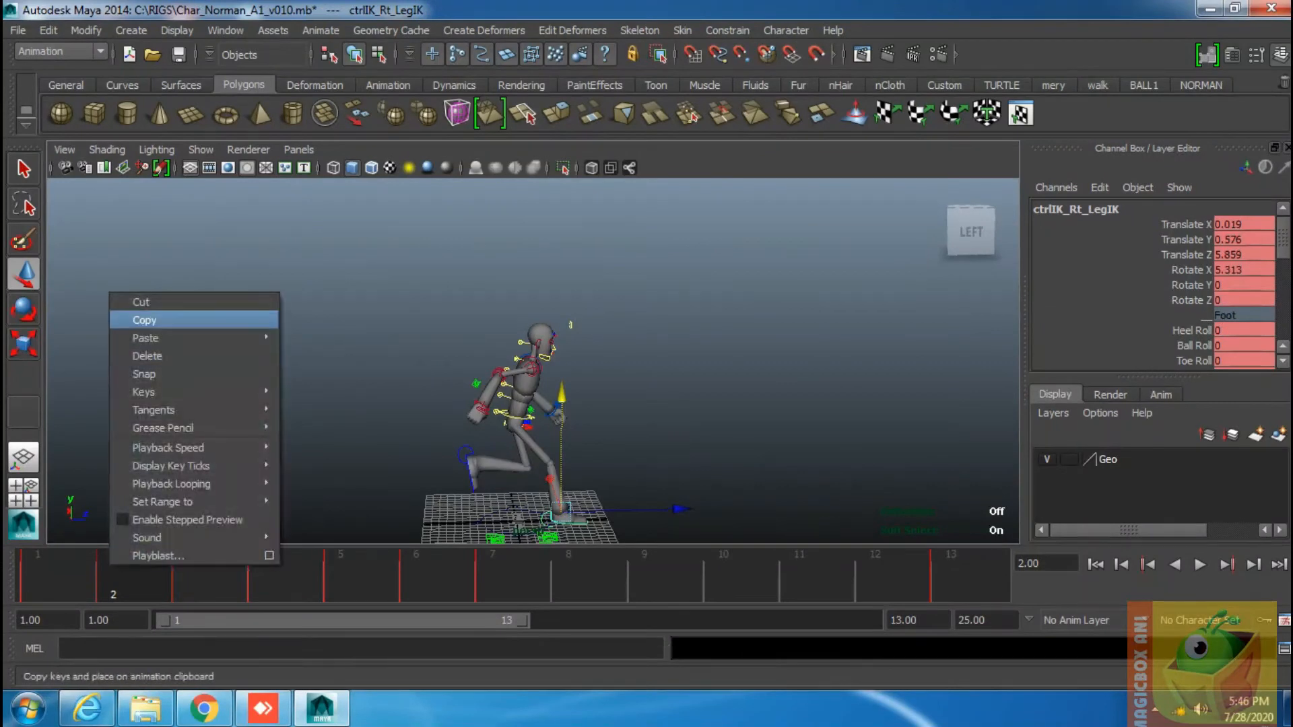
pyautogui.click(147, 320)
pyautogui.click(471, 479)
pyautogui.click(568, 579)
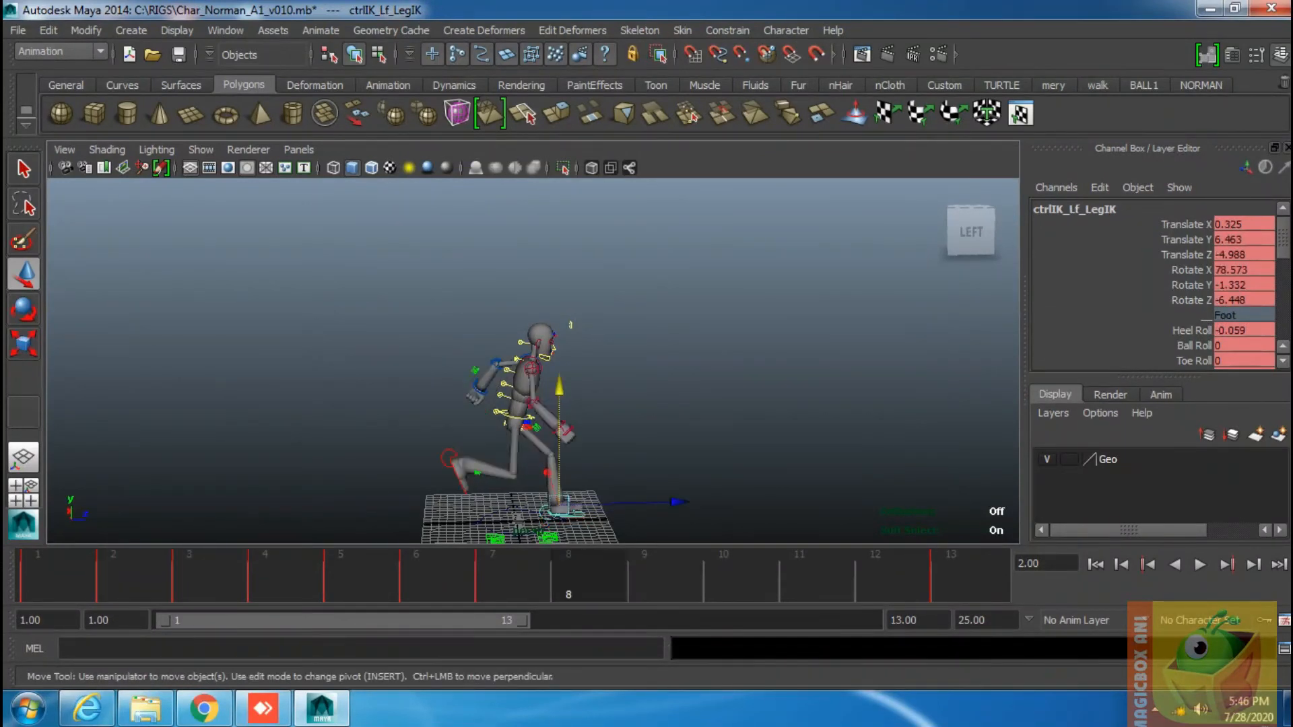
pyautogui.rightClick(594, 572)
pyautogui.moveTo(747, 340)
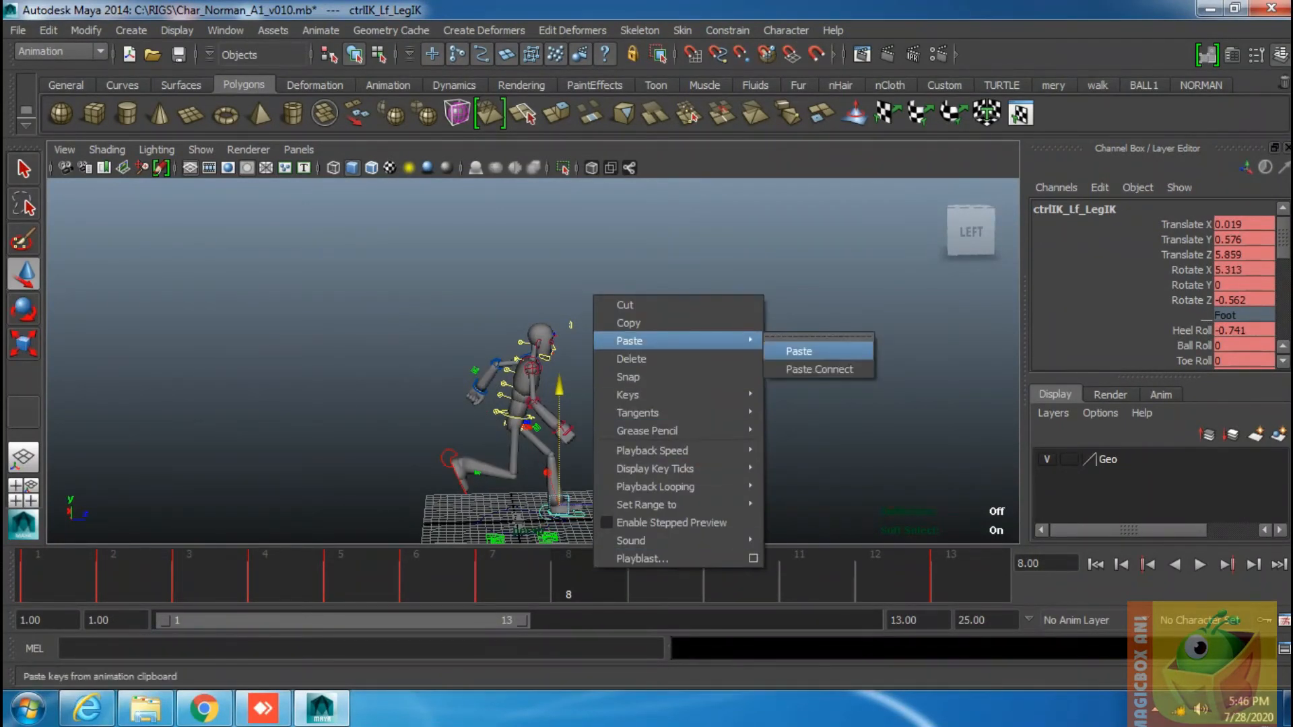
pyautogui.click(801, 345)
# Copy the left leg IK control's keys from frame 2 and paste them onto the right leg IK control at frame 8.
pyautogui.click(114, 576)
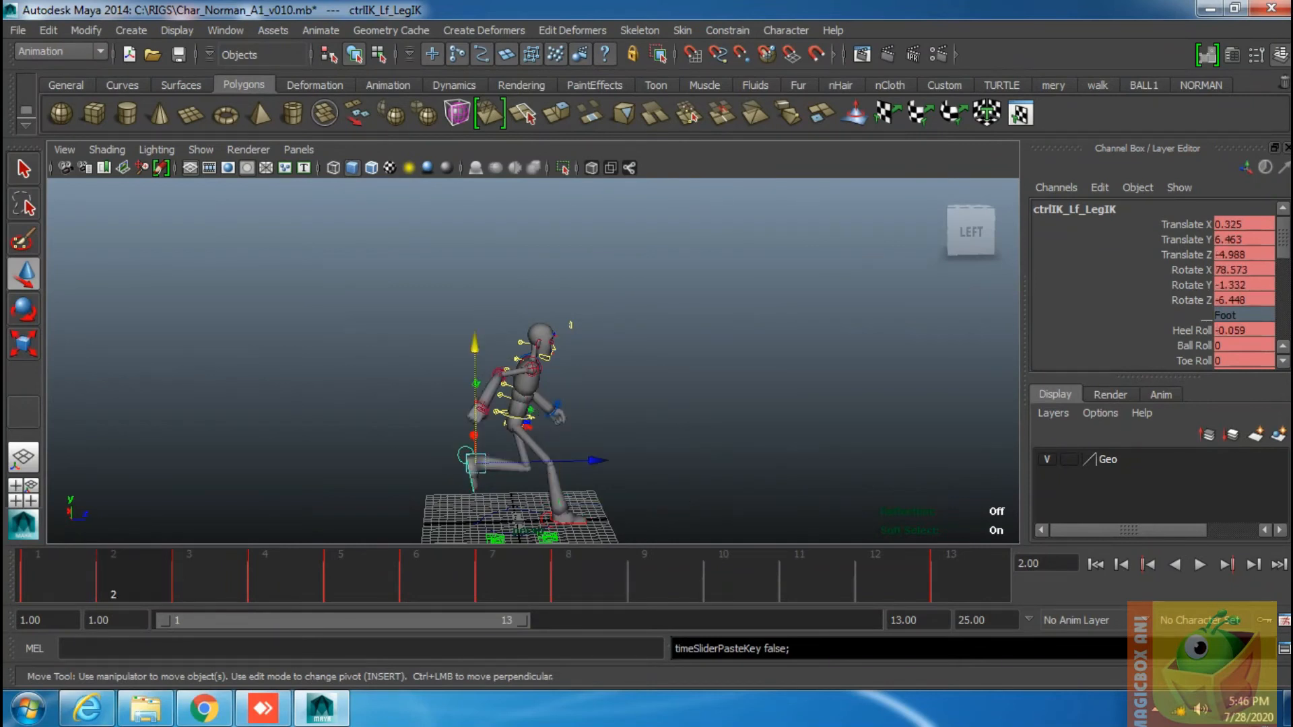
pyautogui.rightClick(120, 576)
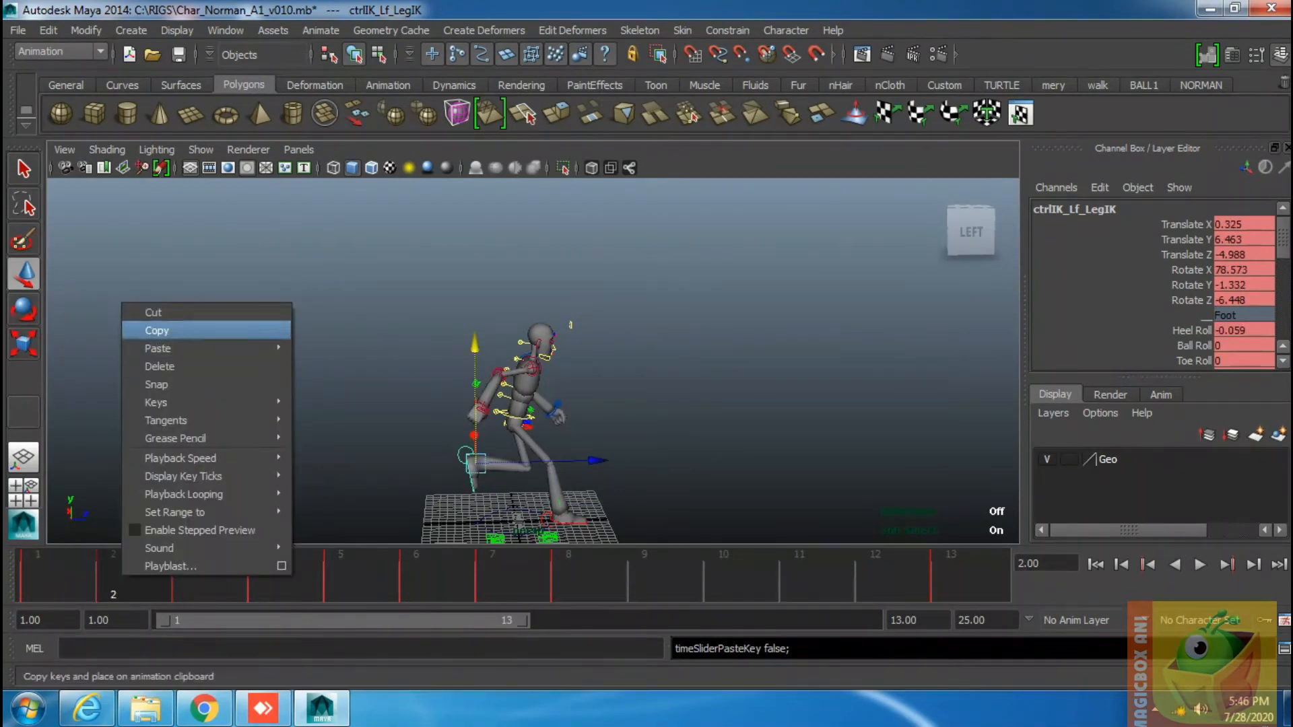
pyautogui.click(151, 330)
pyautogui.click(570, 523)
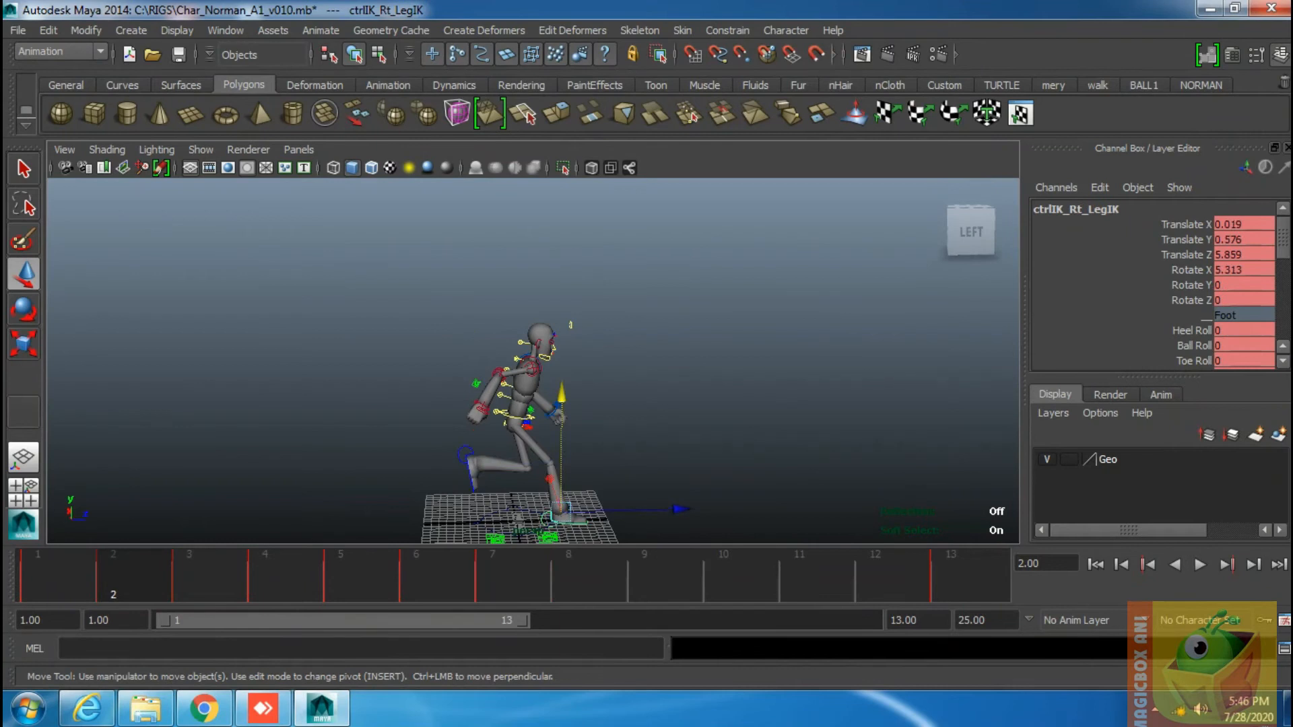
pyautogui.click(569, 576)
pyautogui.rightClick(571, 577)
pyautogui.click(785, 369)
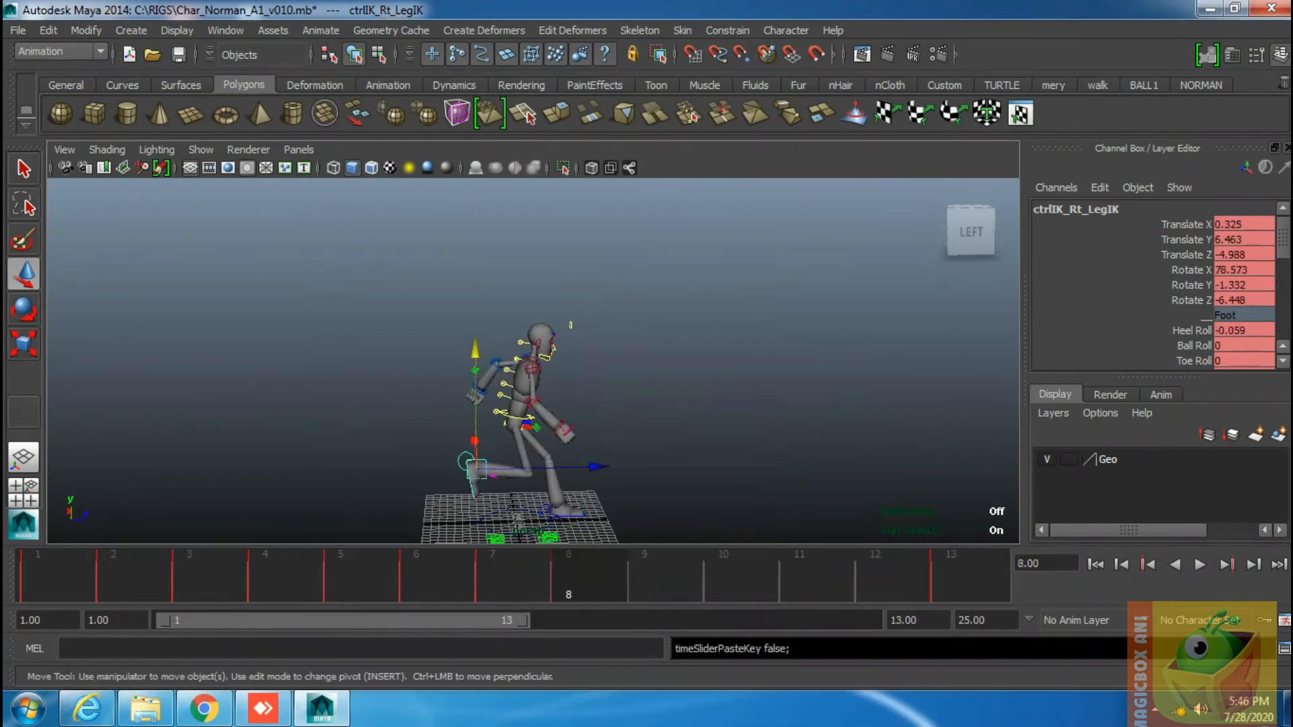
# Copy the right leg IK control's keys from frame 3 and paste them onto the left leg IK control at frame 9.
pyautogui.click(196, 577)
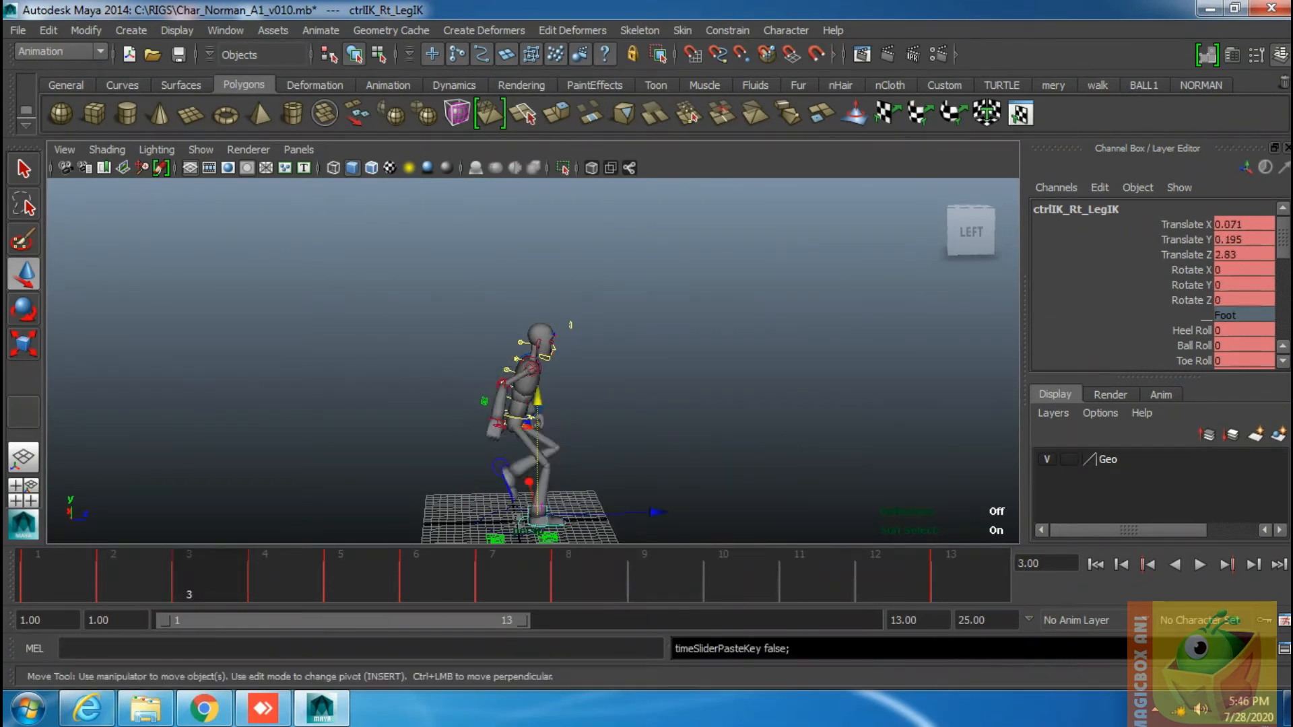
pyautogui.rightClick(211, 573)
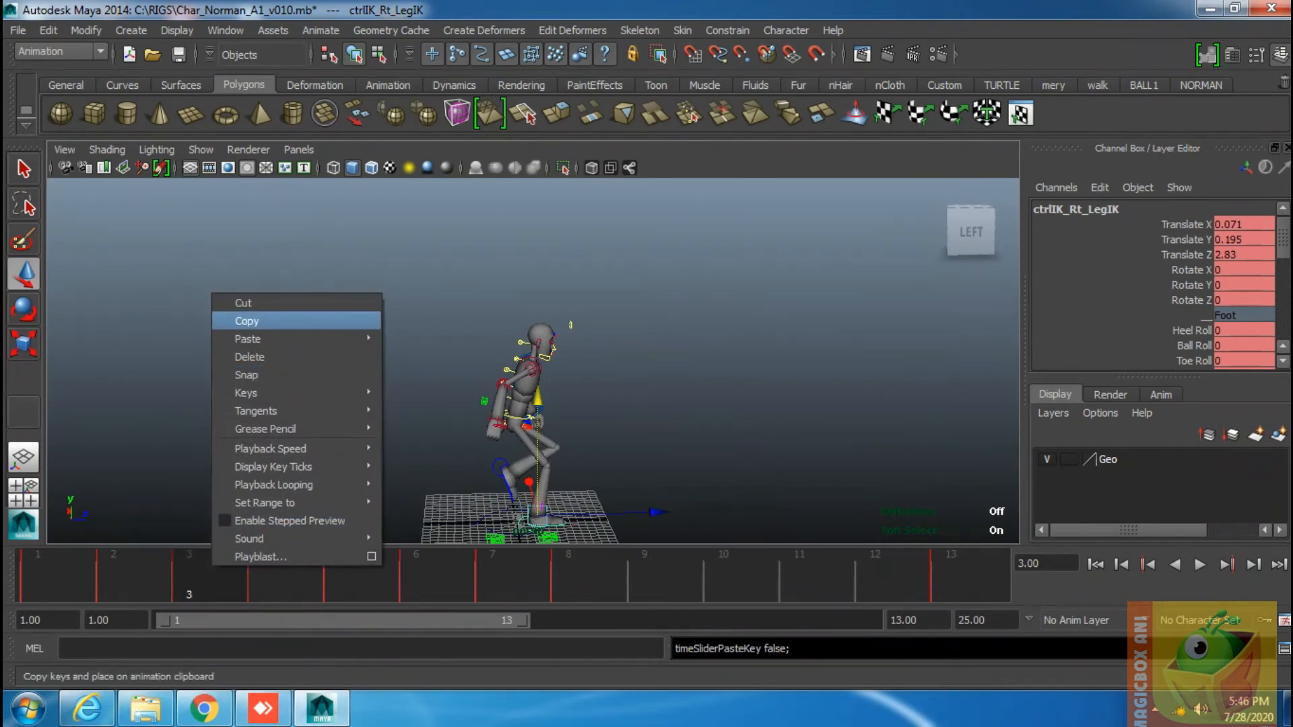
pyautogui.click(246, 322)
pyautogui.click(505, 476)
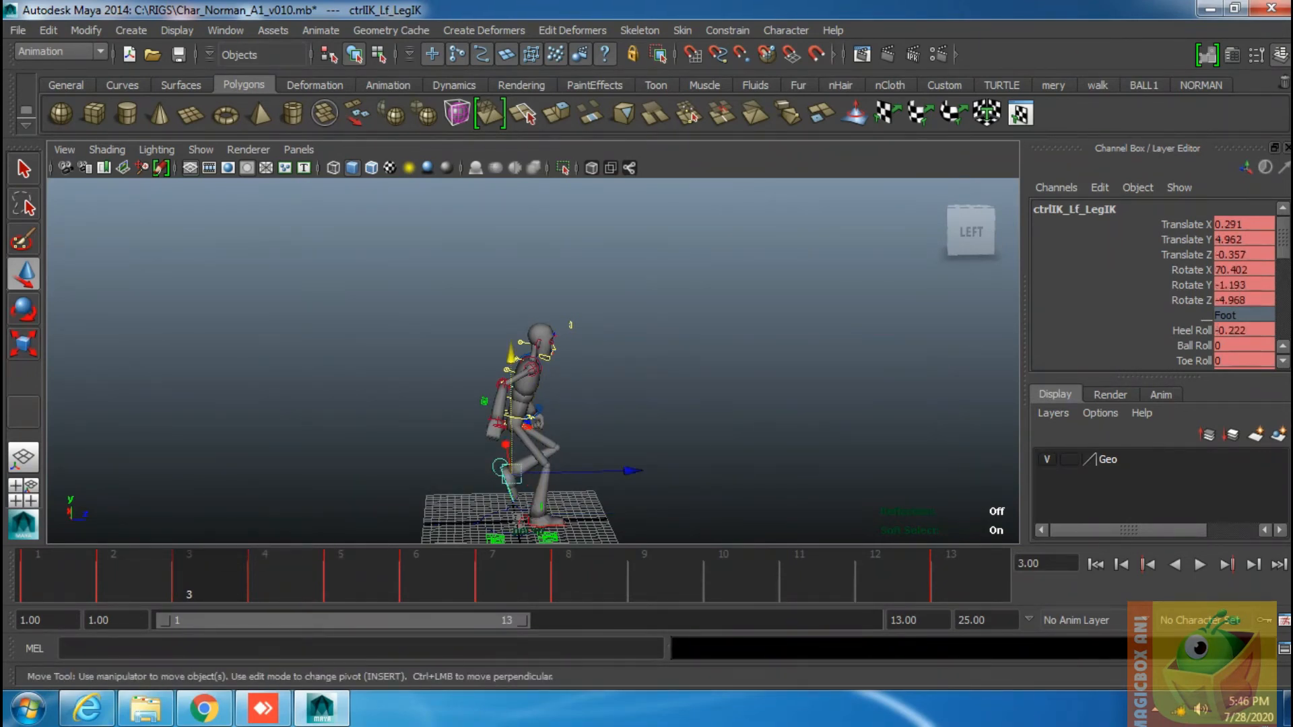
pyautogui.click(644, 572)
pyautogui.rightClick(646, 573)
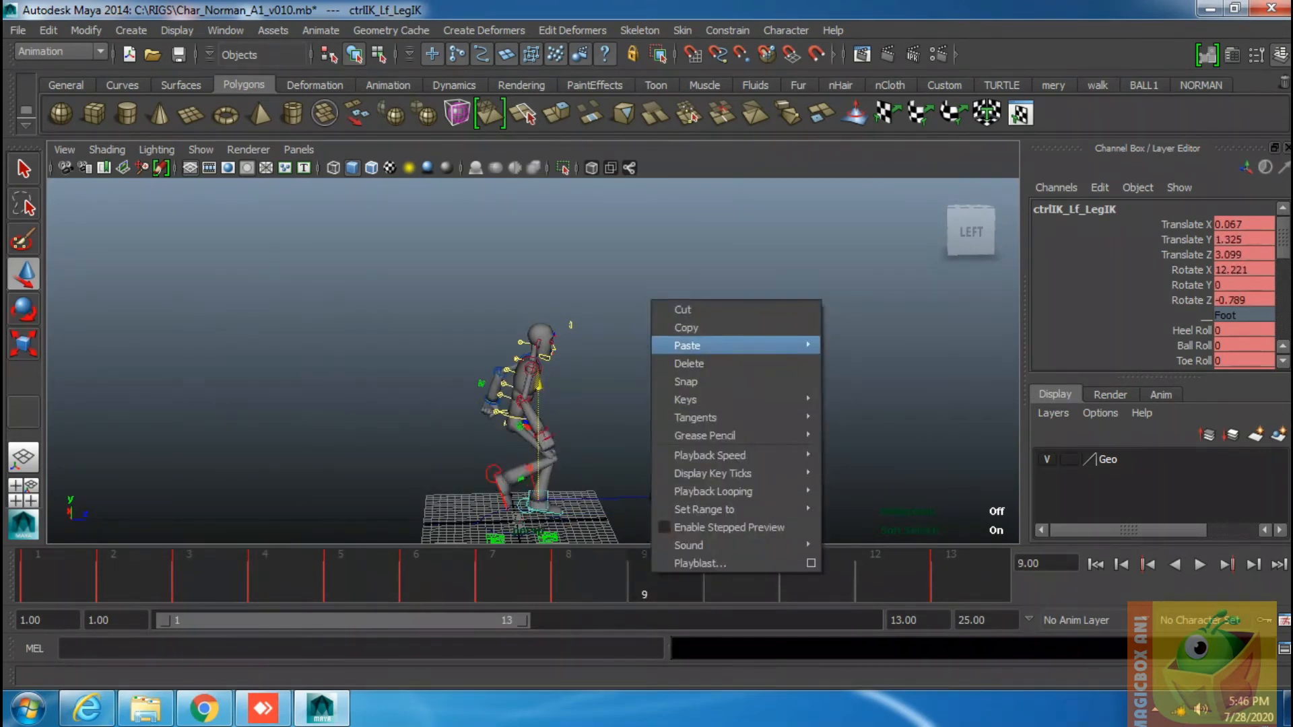
pyautogui.moveTo(707, 346)
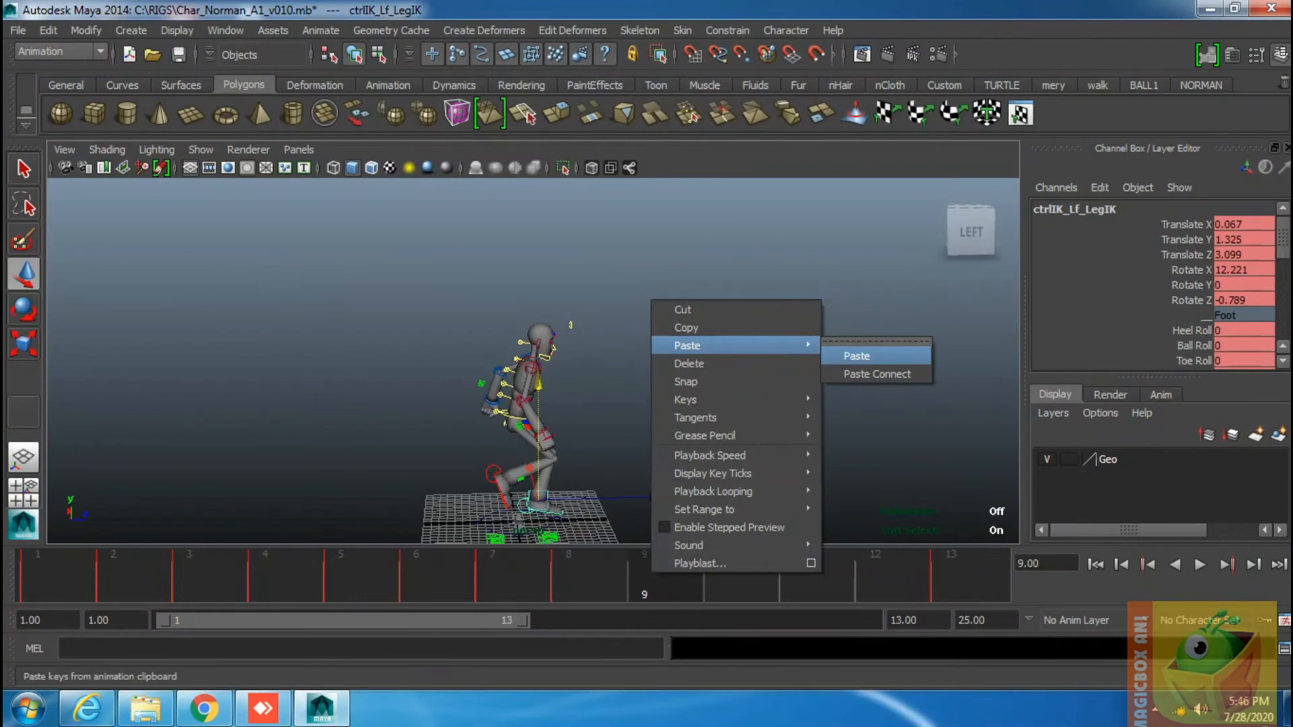
pyautogui.click(869, 355)
# Copy the left leg IK control's keys from frame 3 and paste them onto the right leg IK control at frame 9.
pyautogui.click(189, 576)
pyautogui.rightClick(199, 575)
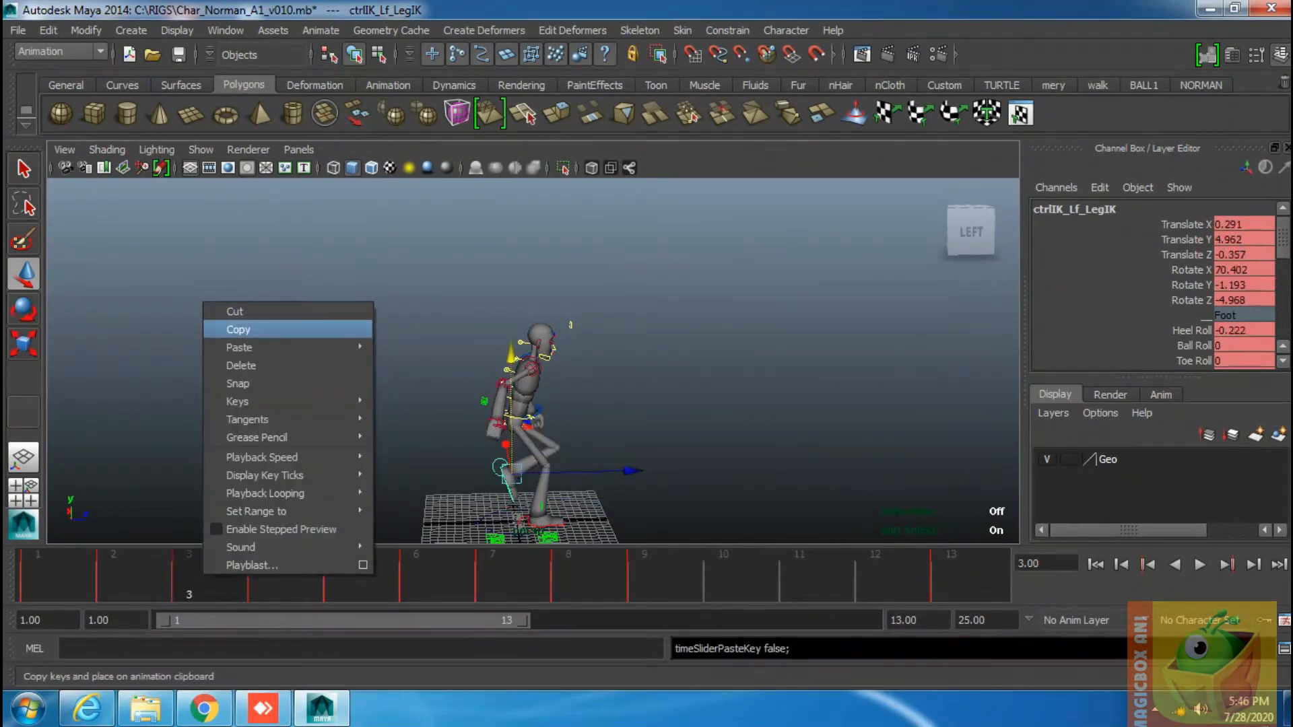
pyautogui.click(232, 330)
pyautogui.click(557, 524)
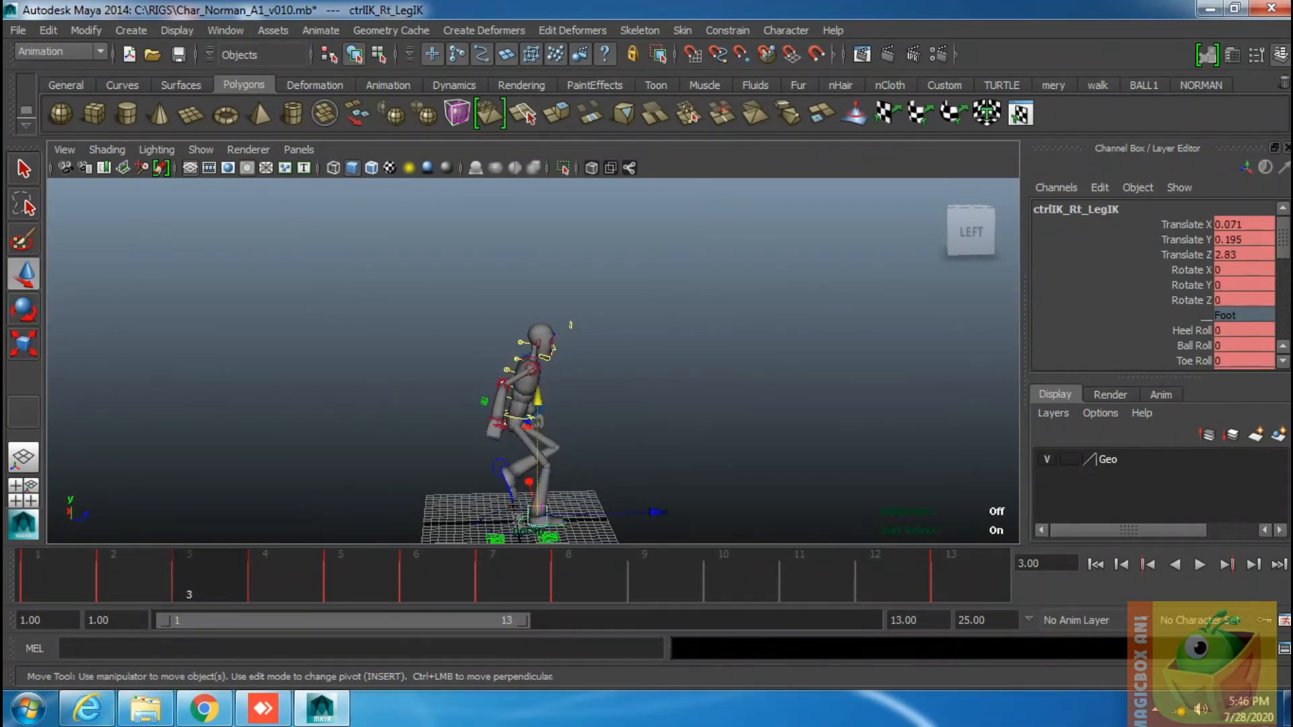
pyautogui.click(645, 572)
pyautogui.rightClick(657, 572)
pyautogui.moveTo(707, 354)
pyautogui.click(869, 361)
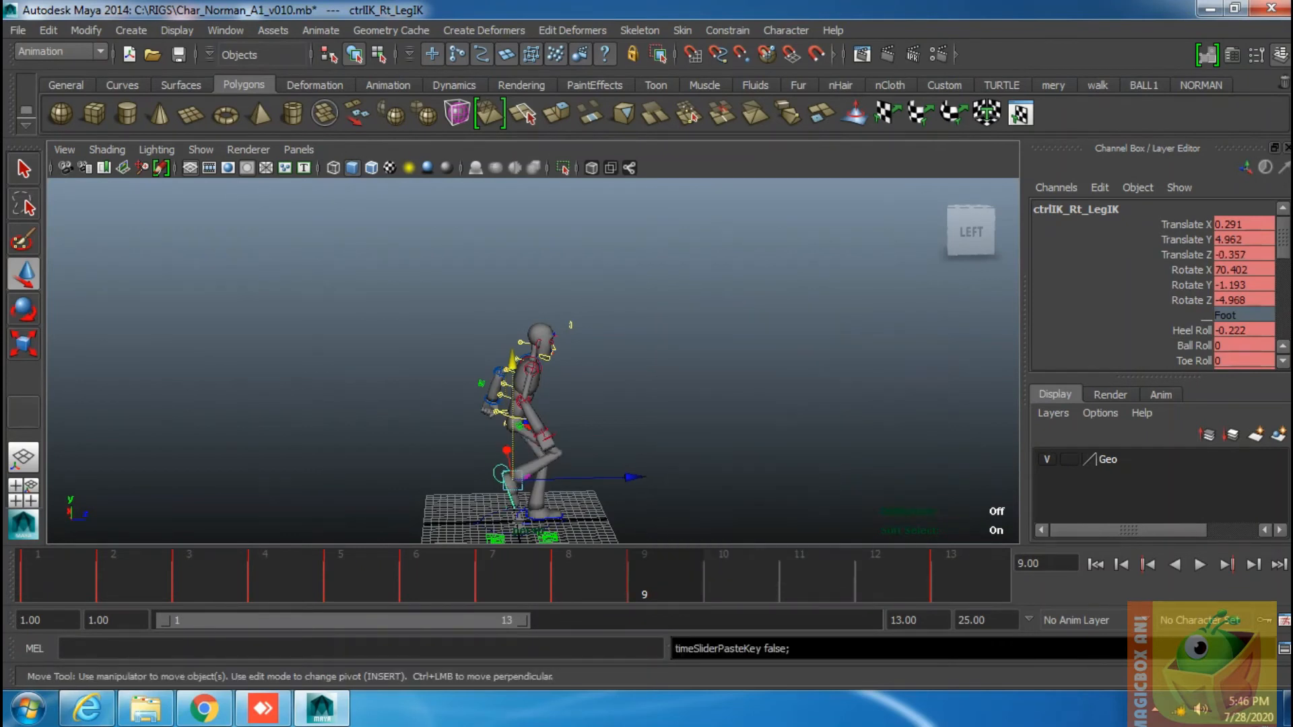
# Copy the left leg IK control's keys from frame 4 and paste them onto the right leg IK control at frame 10.
pyautogui.click(265, 575)
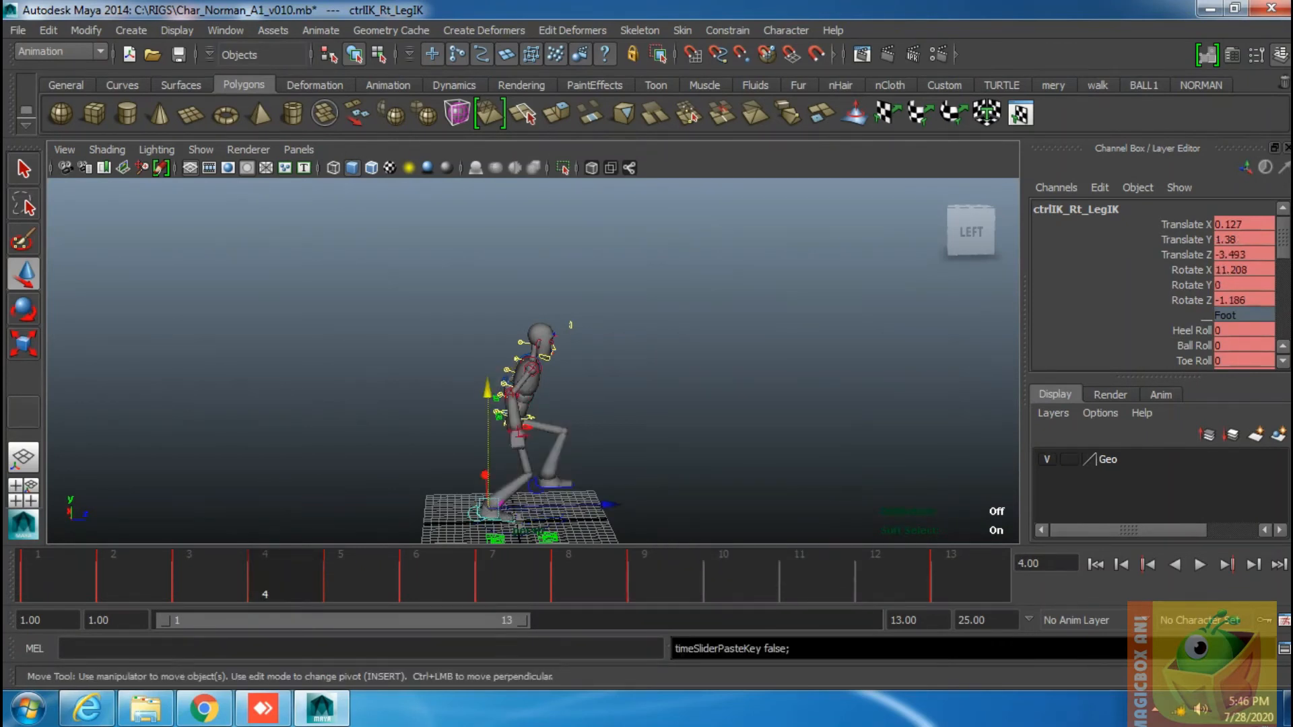
pyautogui.click(554, 486)
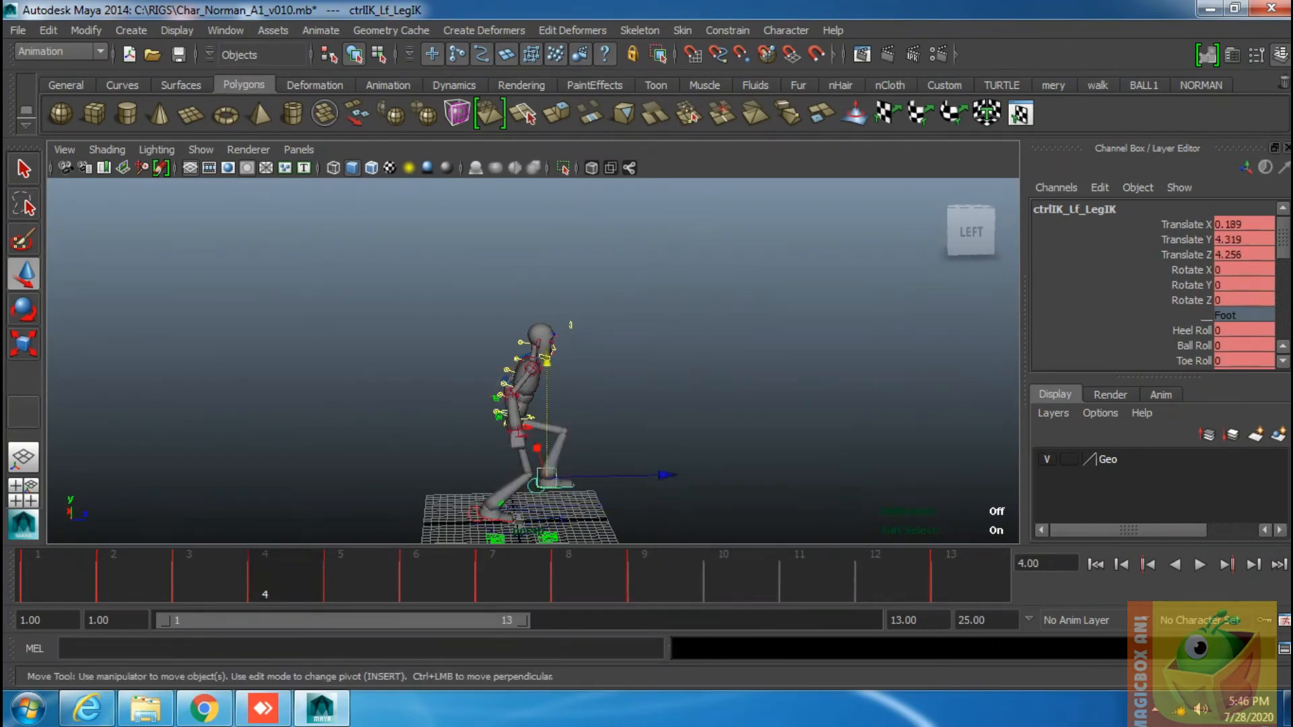
pyautogui.click(723, 576)
pyautogui.rightClick(723, 579)
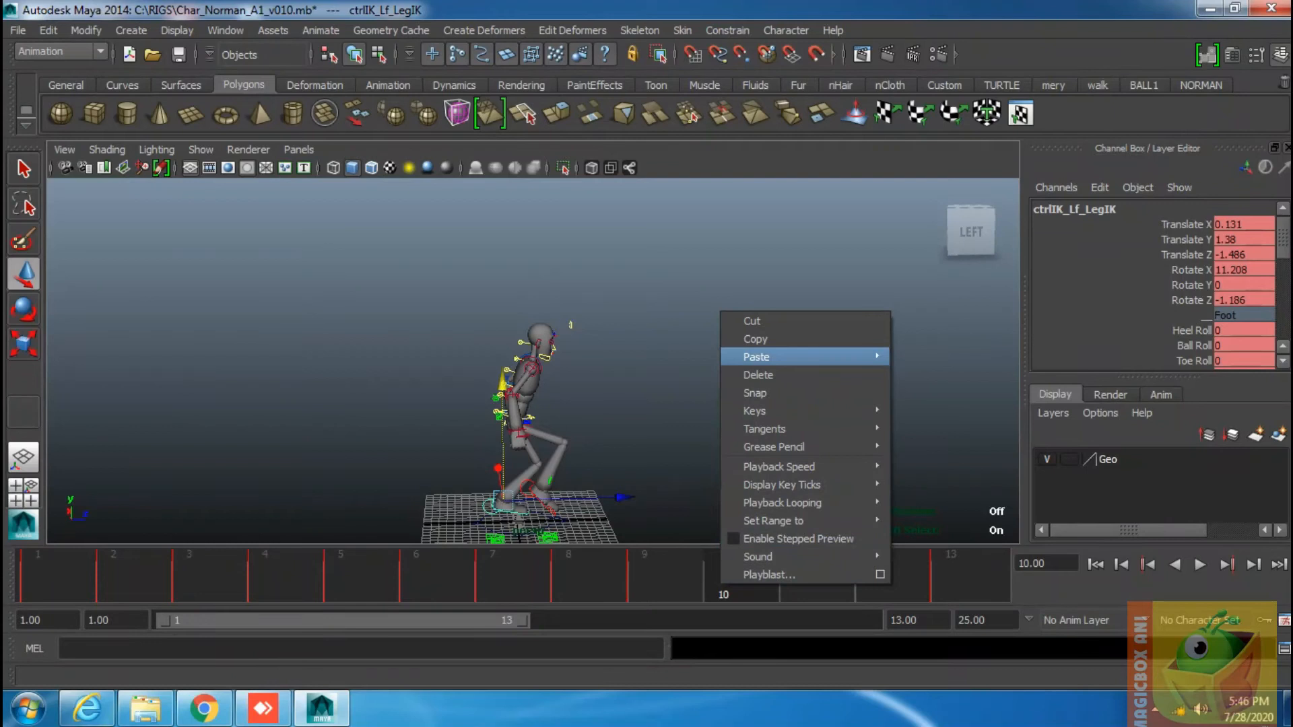
pyautogui.click(264, 576)
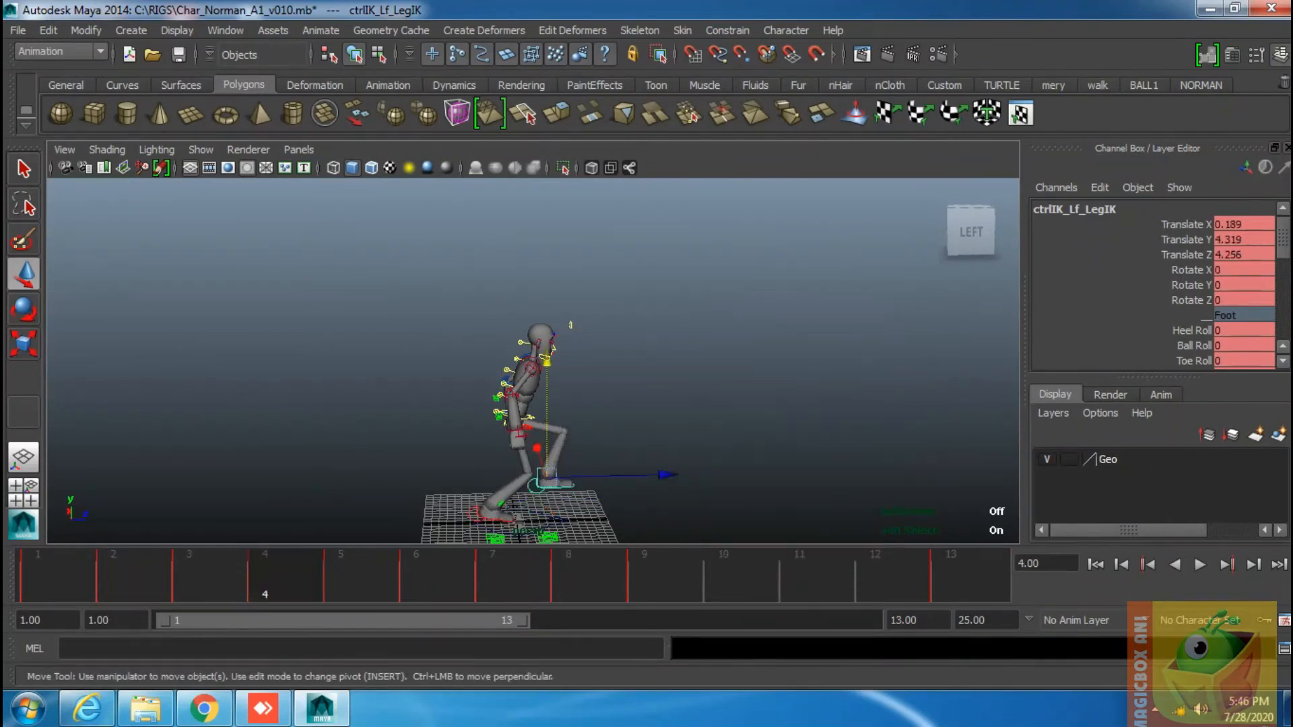
pyautogui.rightClick(265, 578)
pyautogui.click(290, 307)
pyautogui.click(475, 514)
pyautogui.click(734, 574)
pyautogui.rightClick(735, 572)
pyautogui.moveTo(771, 344)
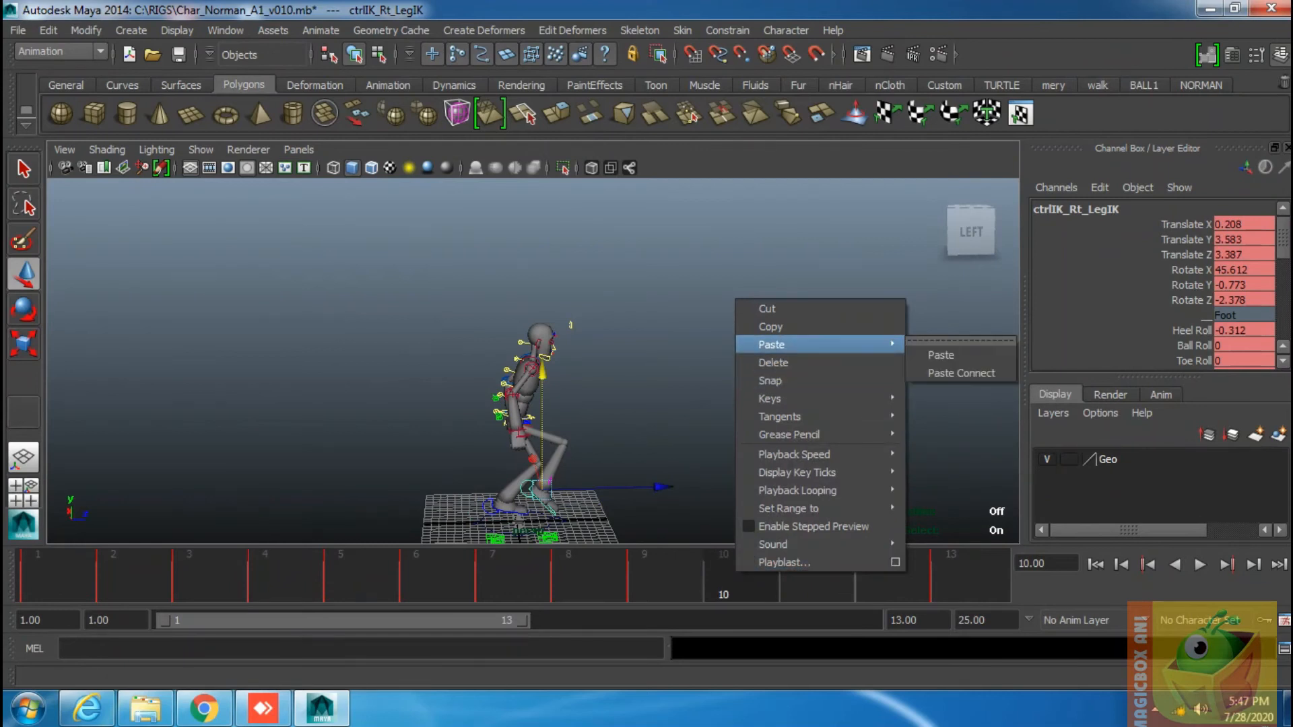
pyautogui.click(936, 346)
# Copy the right leg IK control's keys from frame 4 and paste them onto the left leg IK control at frame 10.
pyautogui.click(265, 576)
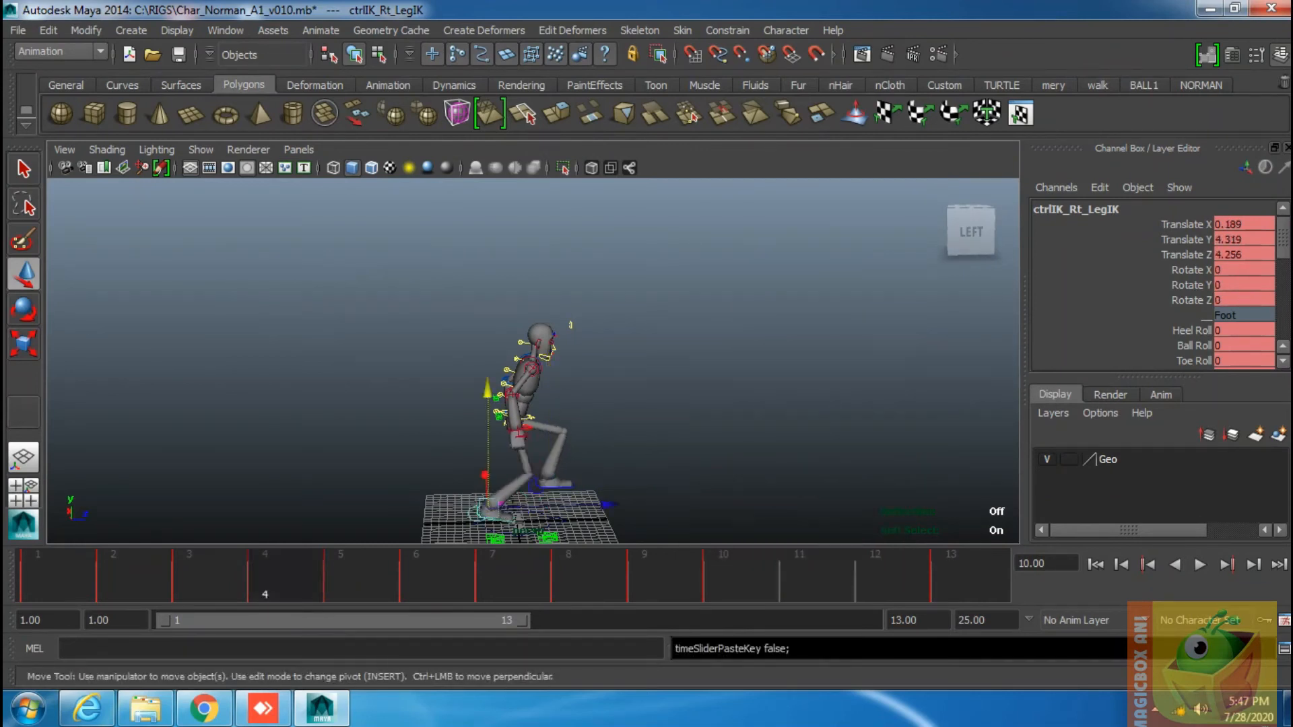
pyautogui.rightClick(265, 578)
pyautogui.click(296, 331)
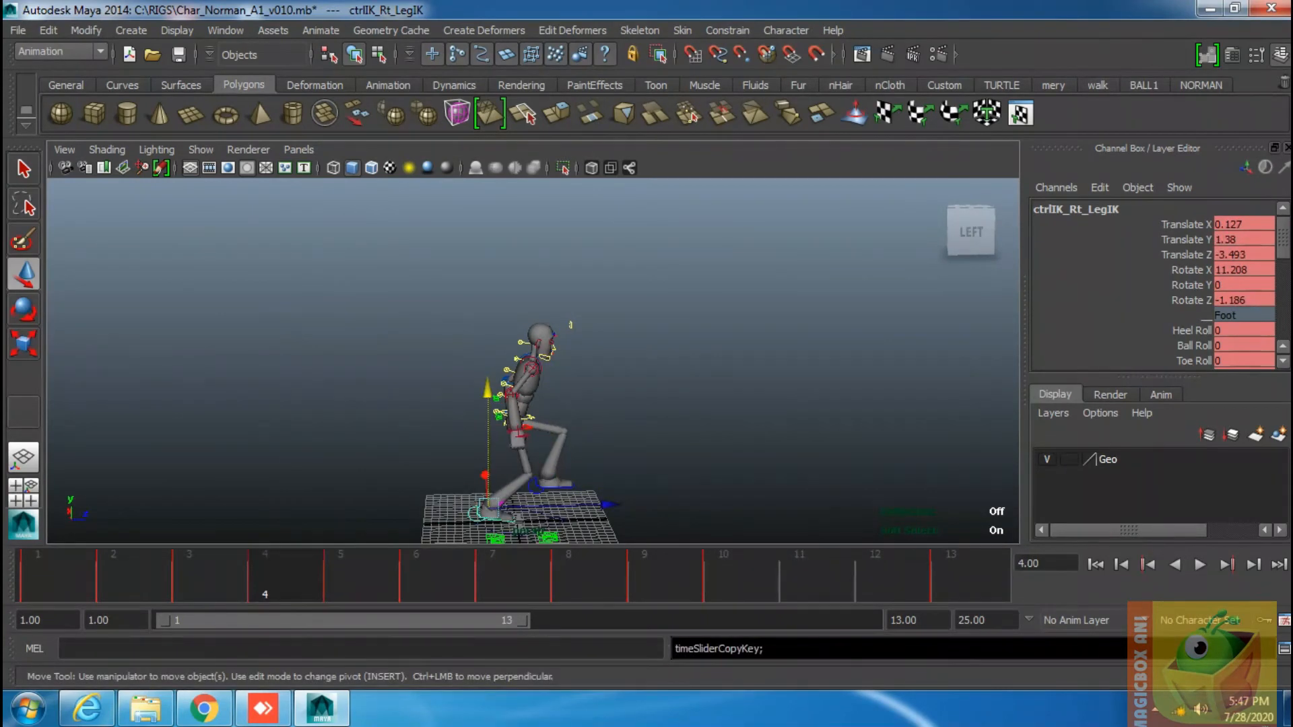
pyautogui.click(549, 483)
pyautogui.click(723, 573)
pyautogui.rightClick(736, 573)
pyautogui.moveTo(774, 333)
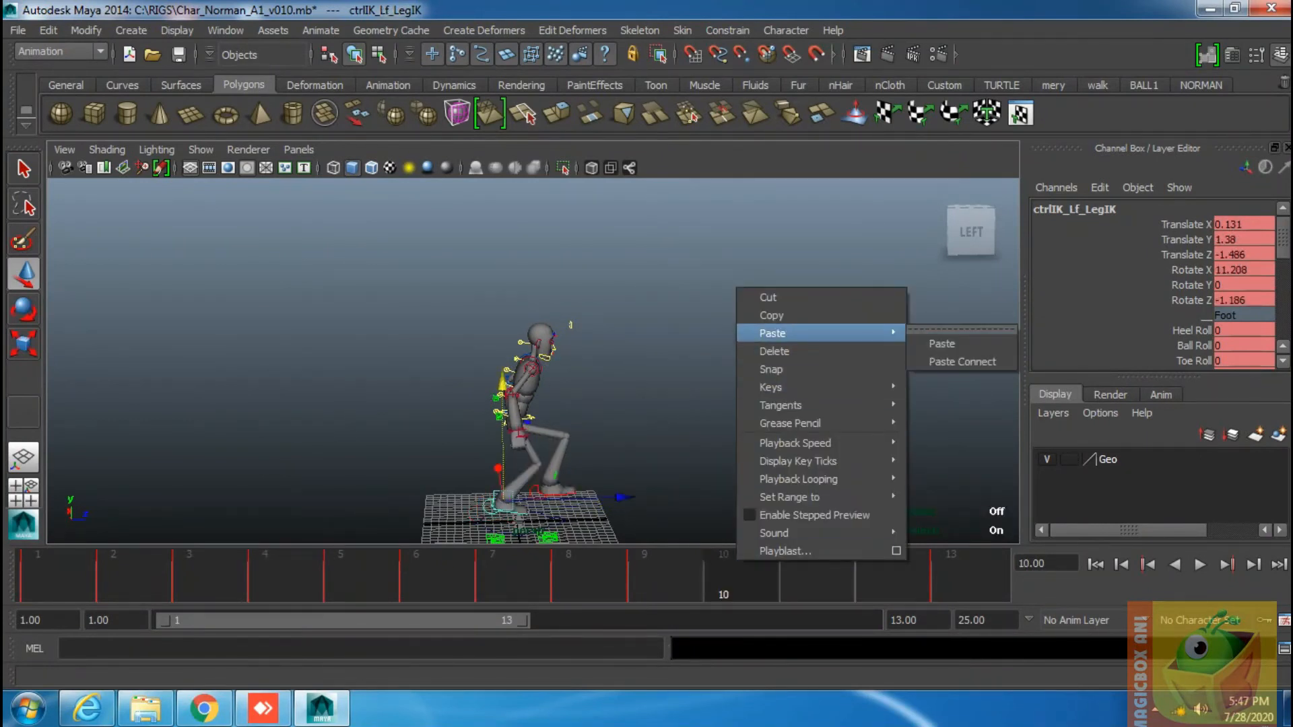
pyautogui.click(941, 344)
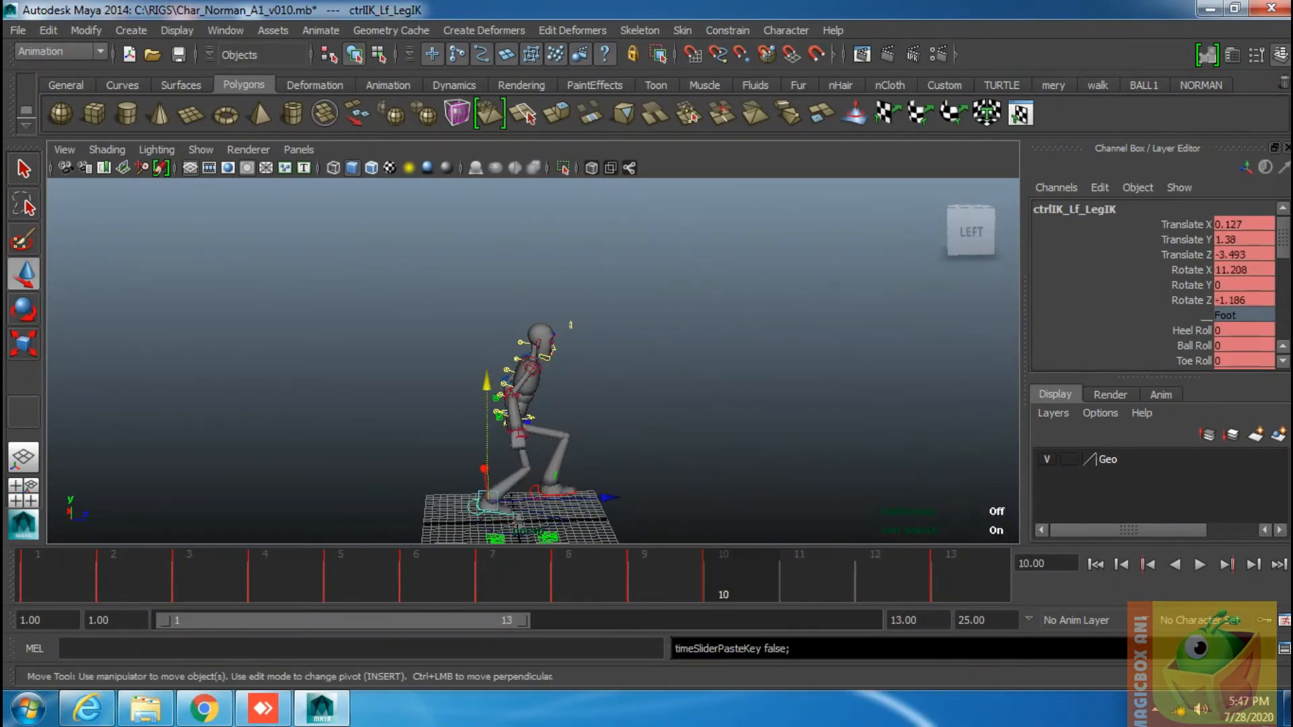
# Copy the left leg IK control's keys from frame 5 and paste them onto the right leg IK control at frame 11.
pyautogui.click(341, 576)
pyautogui.rightClick(341, 577)
pyautogui.click(373, 331)
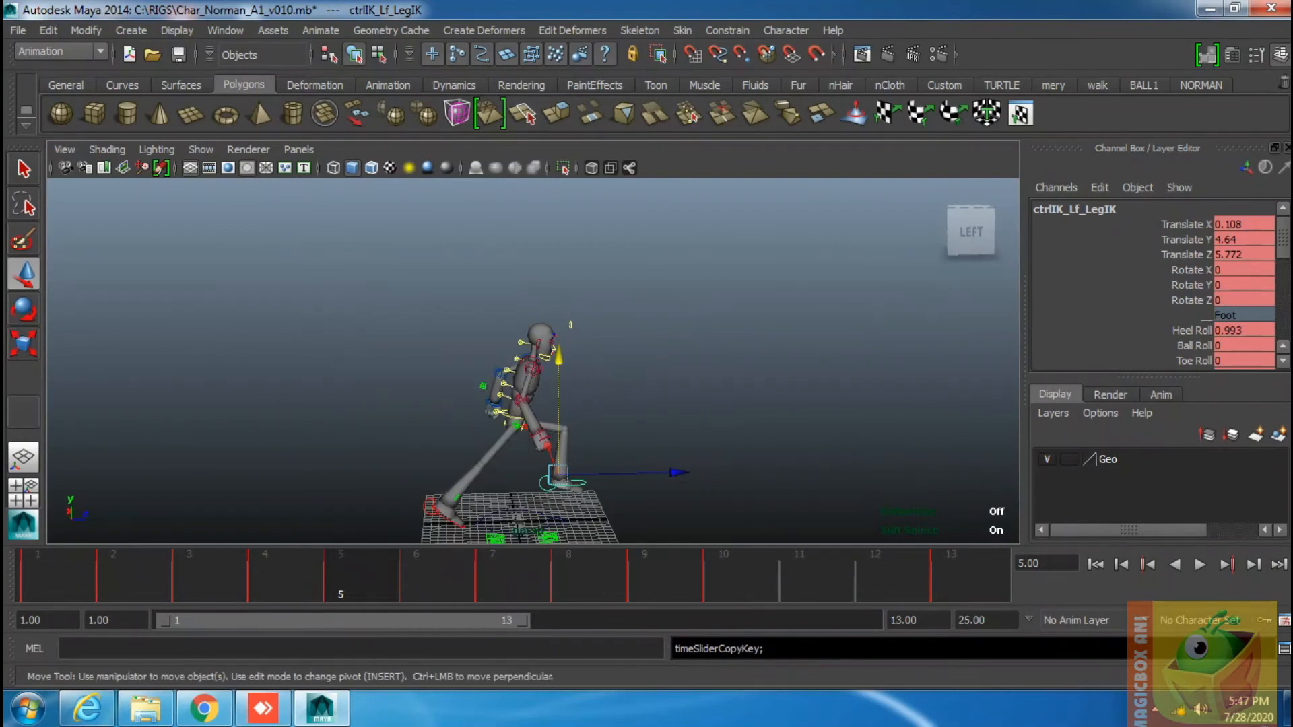
pyautogui.click(430, 507)
pyautogui.click(799, 575)
pyautogui.rightClick(799, 578)
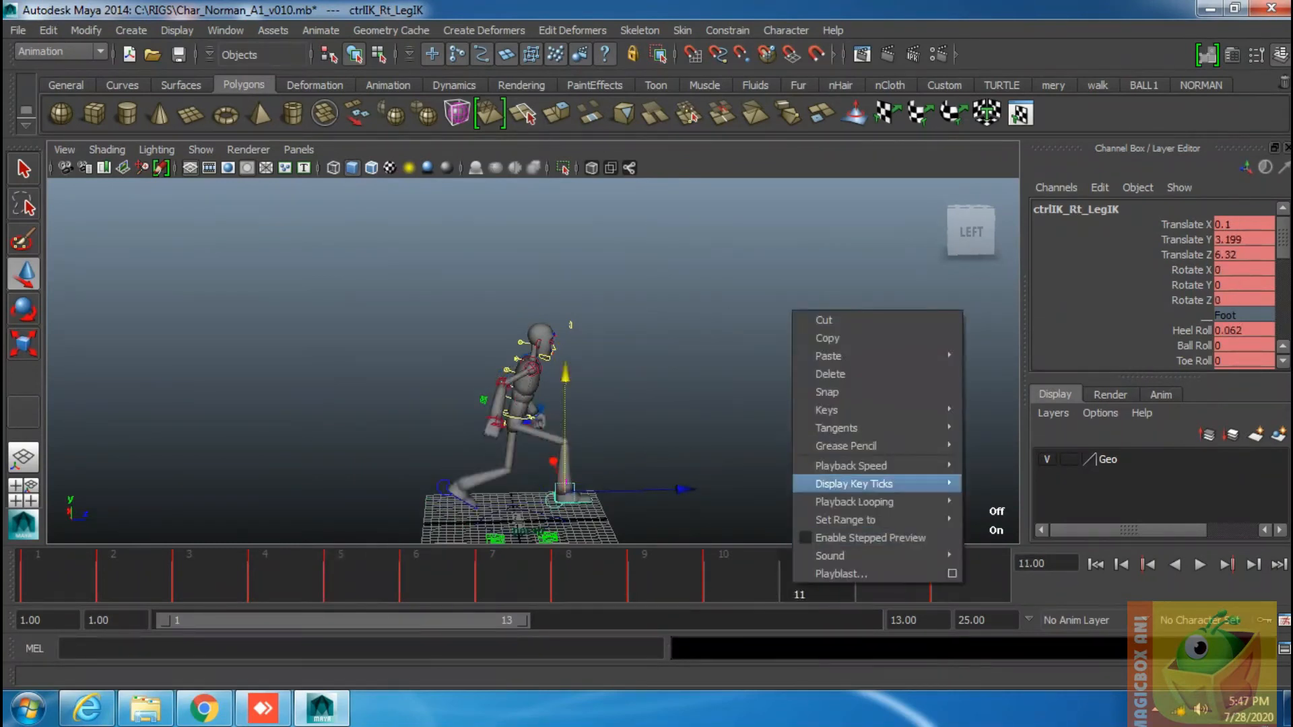
pyautogui.moveTo(875, 355)
pyautogui.click(1000, 367)
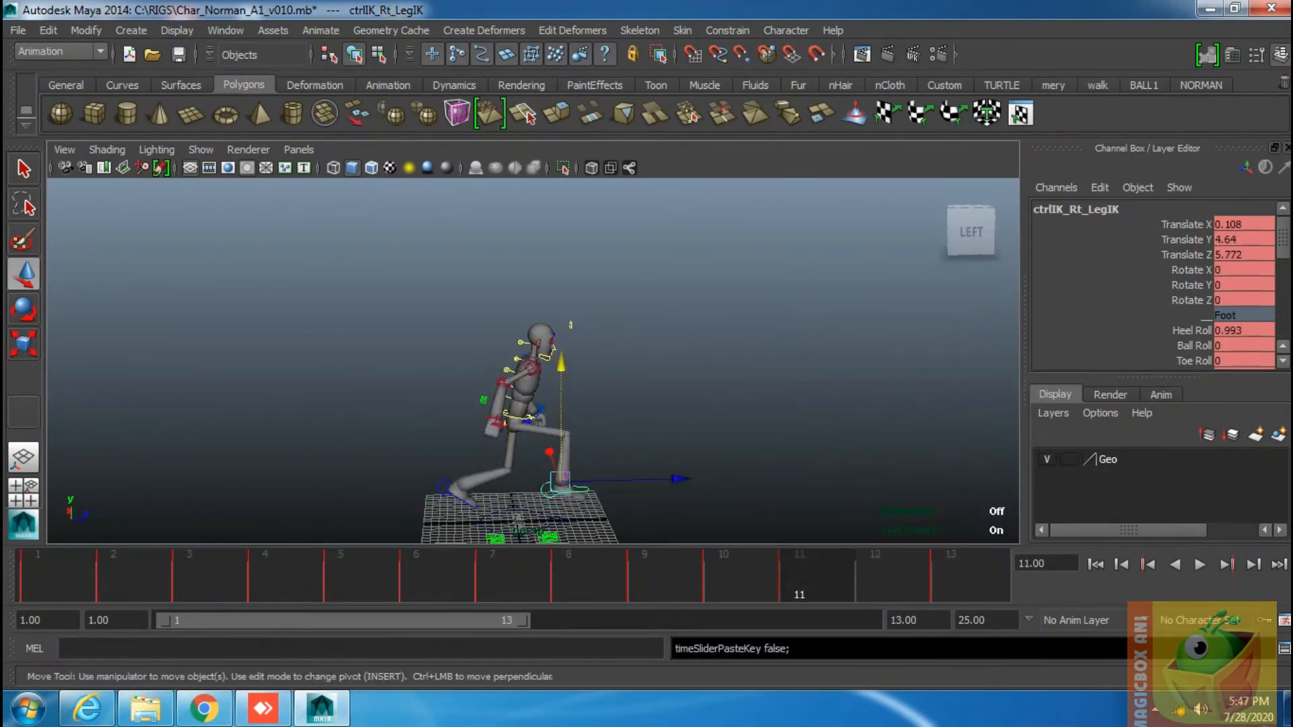
# Repeat the copy of the left leg IK control's frame 5 keys onto the right leg IK control at frame 11.
pyautogui.click(444, 488)
pyautogui.click(350, 572)
pyautogui.rightClick(350, 572)
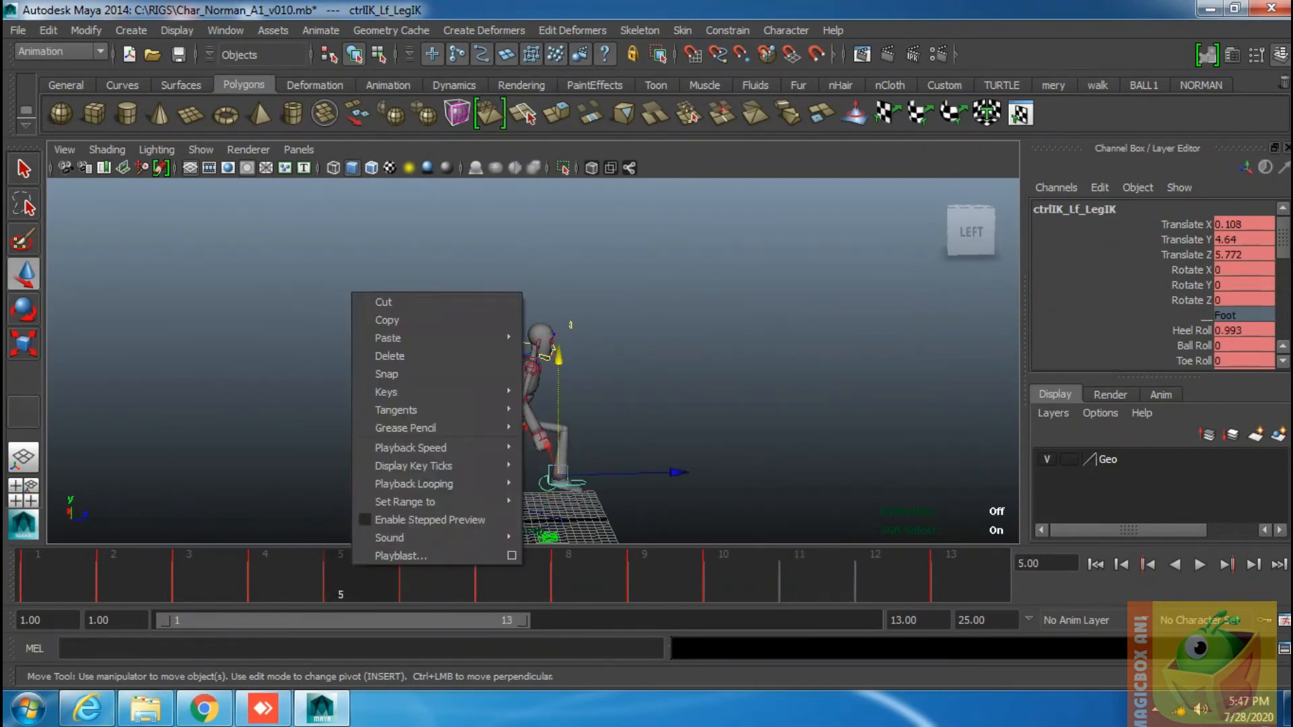
pyautogui.click(397, 320)
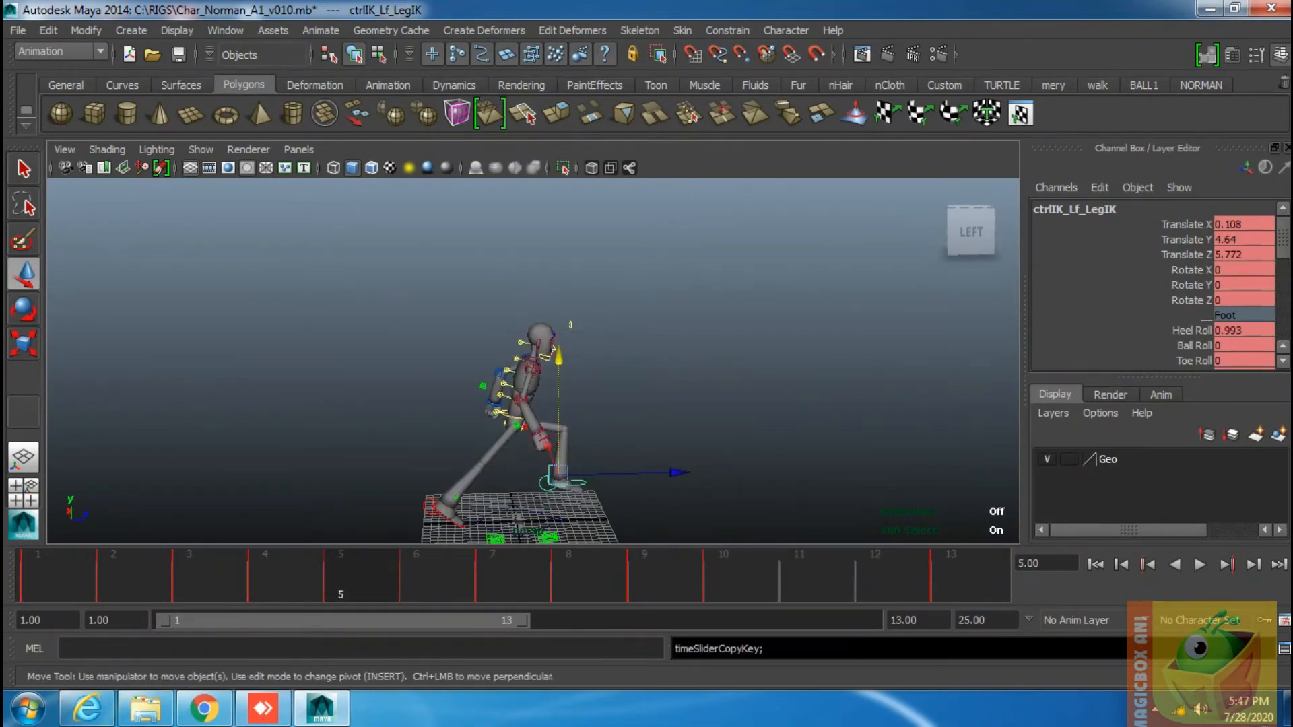
pyautogui.click(431, 506)
pyautogui.click(808, 580)
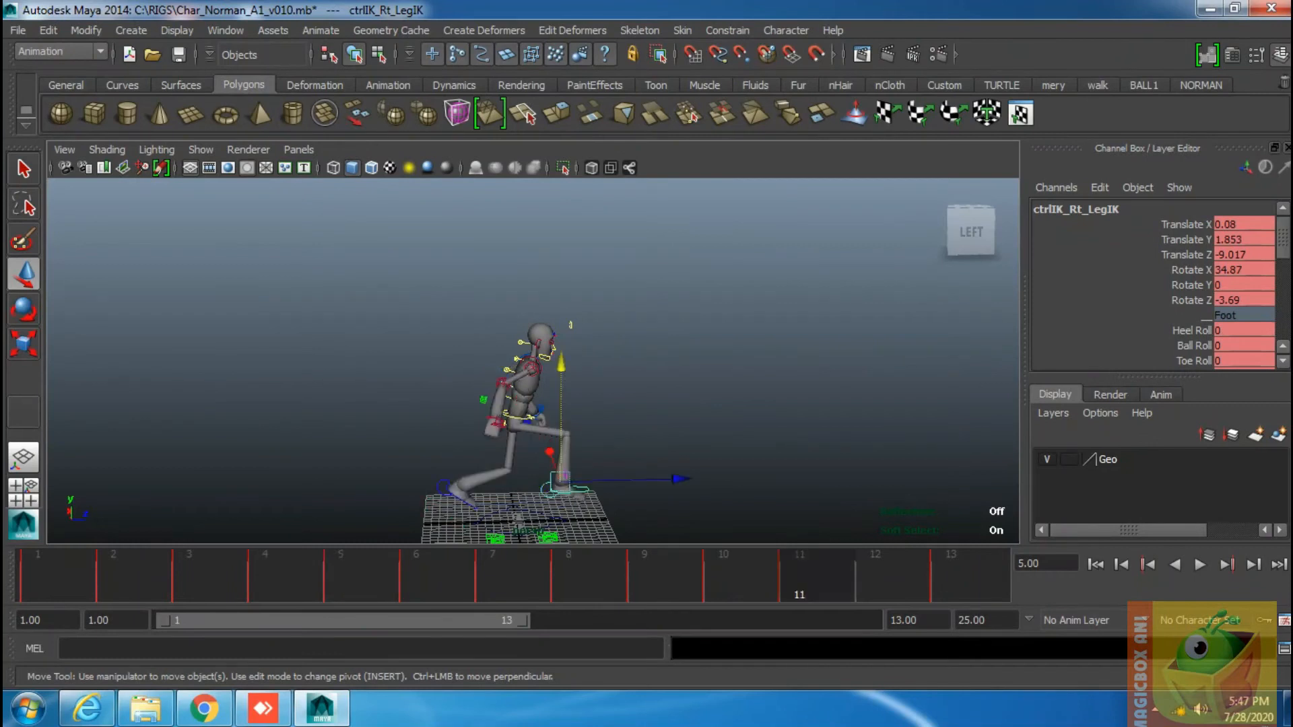
pyautogui.rightClick(808, 580)
pyautogui.moveTo(844, 355)
pyautogui.click(1016, 364)
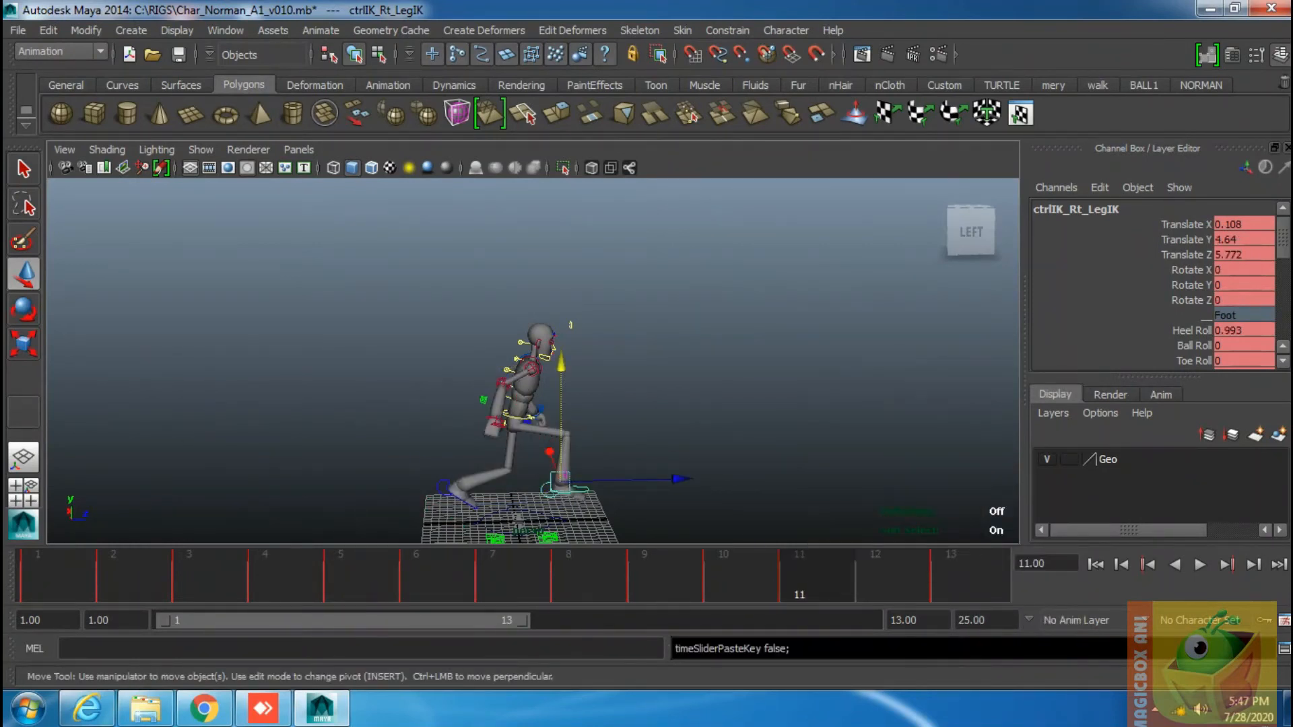
# Copy the right leg IK control's keys from frame 6 and paste them onto the left leg IK control at frame 12.
pyautogui.click(434, 579)
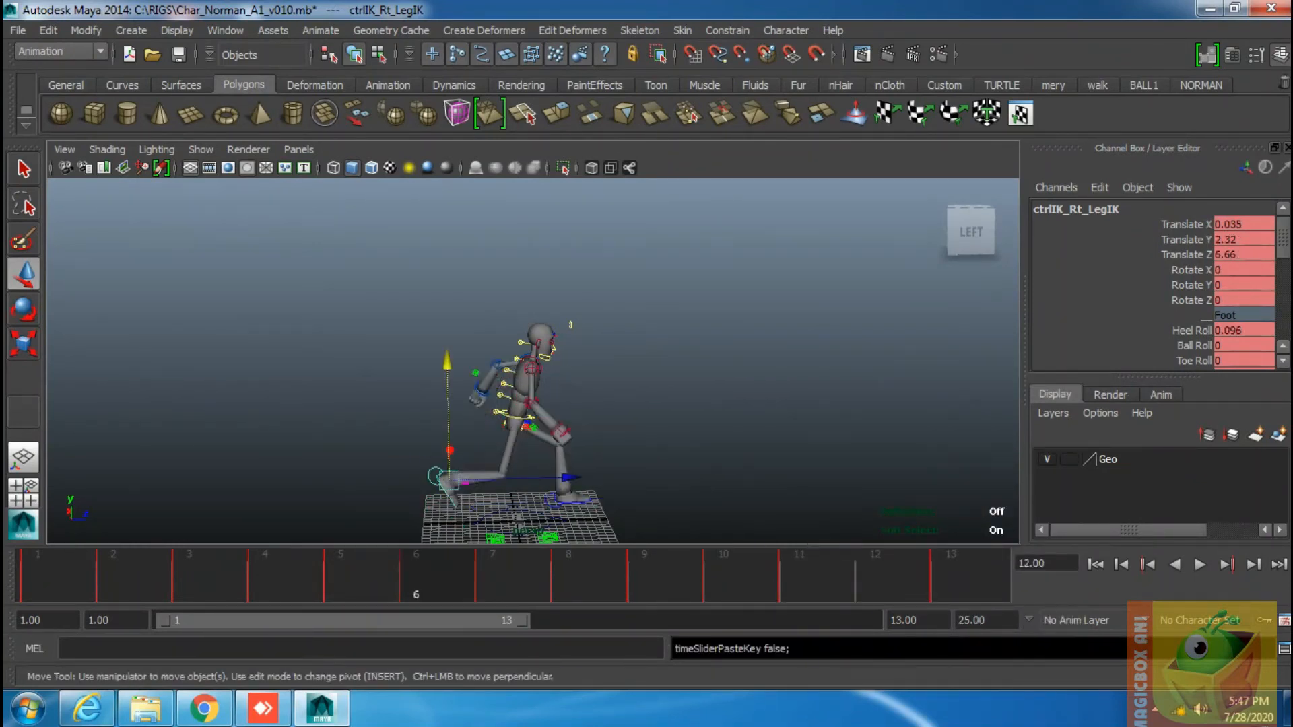
pyautogui.rightClick(434, 579)
pyautogui.click(469, 327)
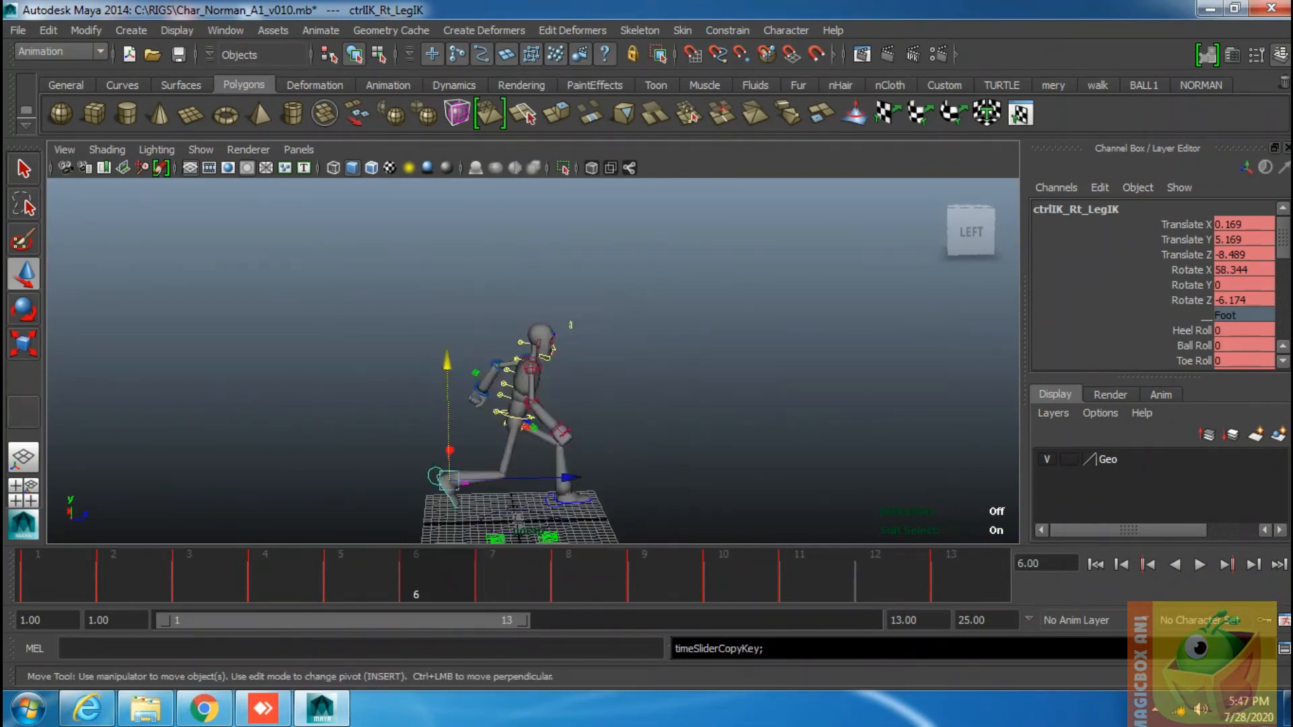
pyautogui.click(563, 495)
pyautogui.click(868, 579)
pyautogui.rightClick(869, 579)
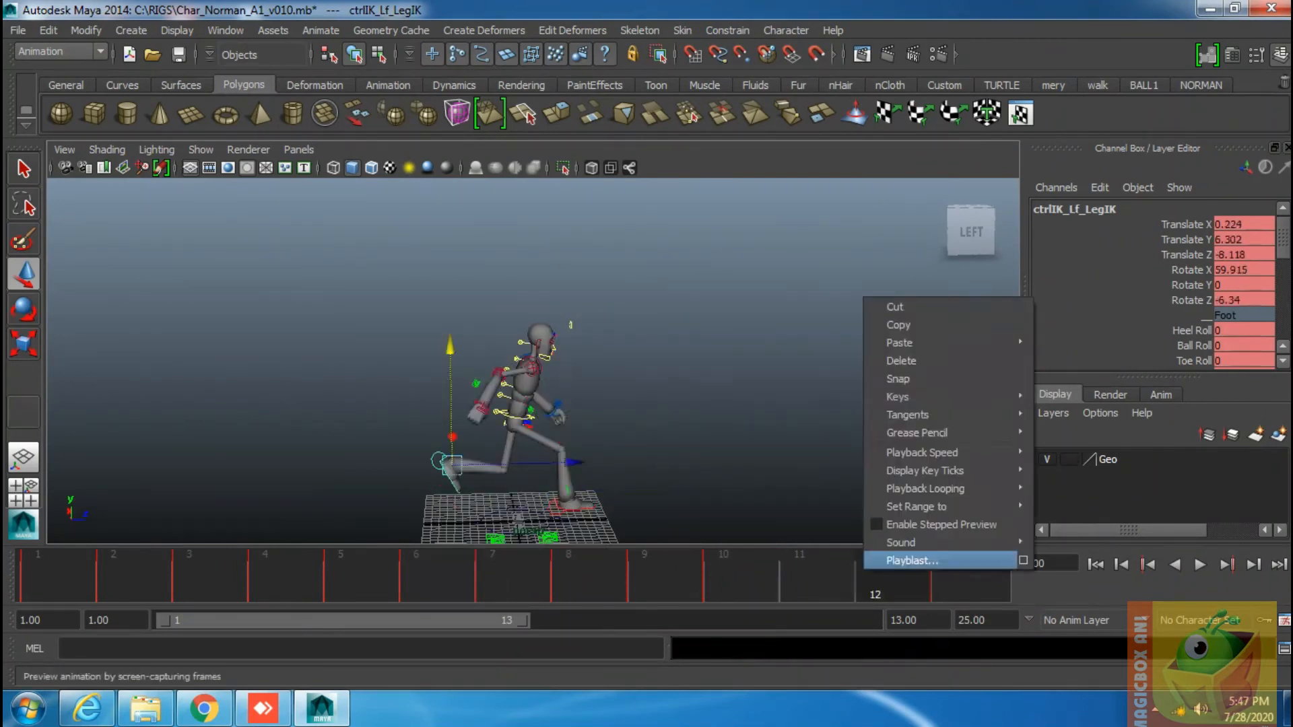
pyautogui.moveTo(943, 343)
pyautogui.click(1077, 353)
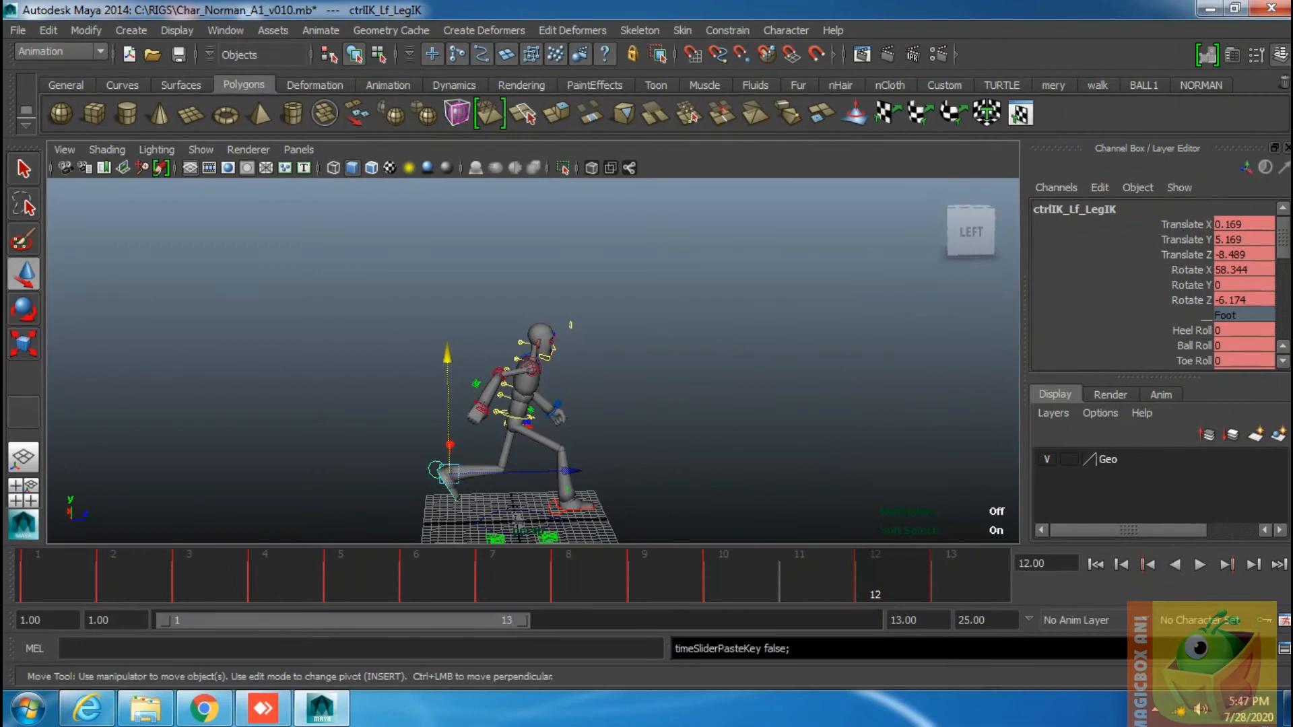
# Copy the left leg IK control's keys from frame 6, paste them onto the right leg IK control at frame 12, and play the cycle.
pyautogui.click(418, 579)
pyautogui.rightClick(417, 579)
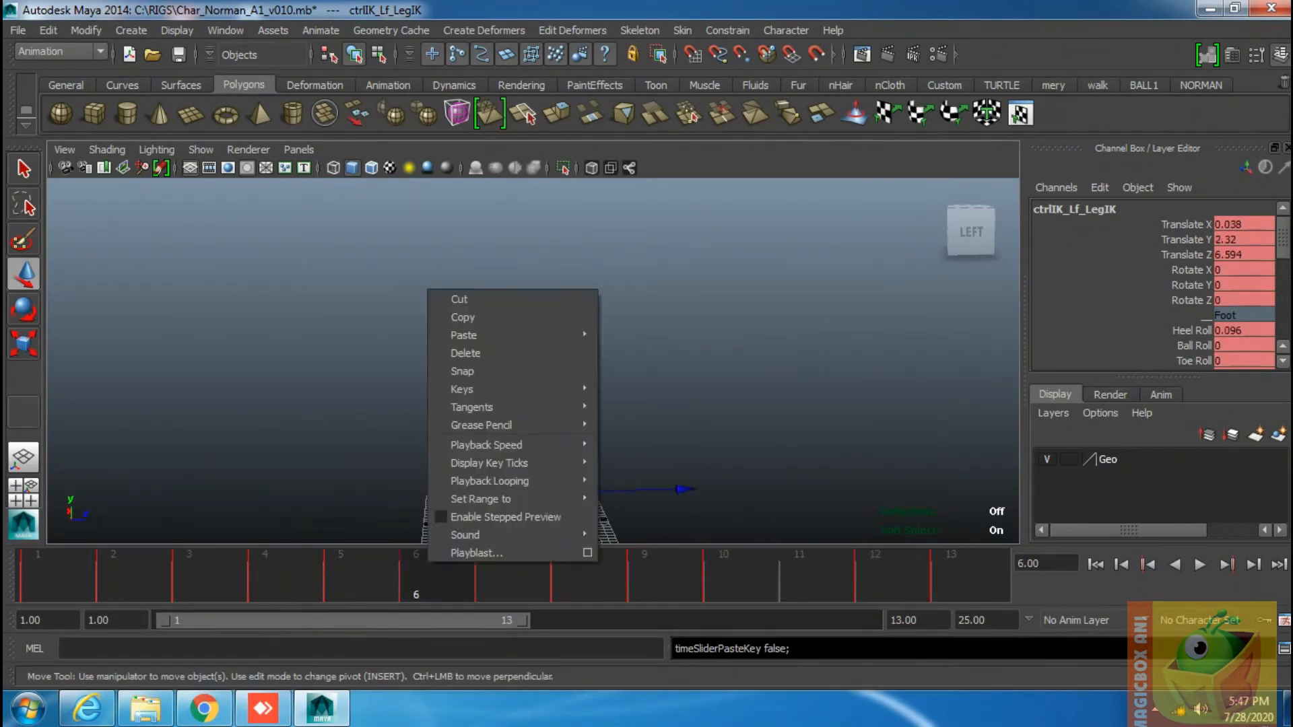
pyautogui.click(463, 317)
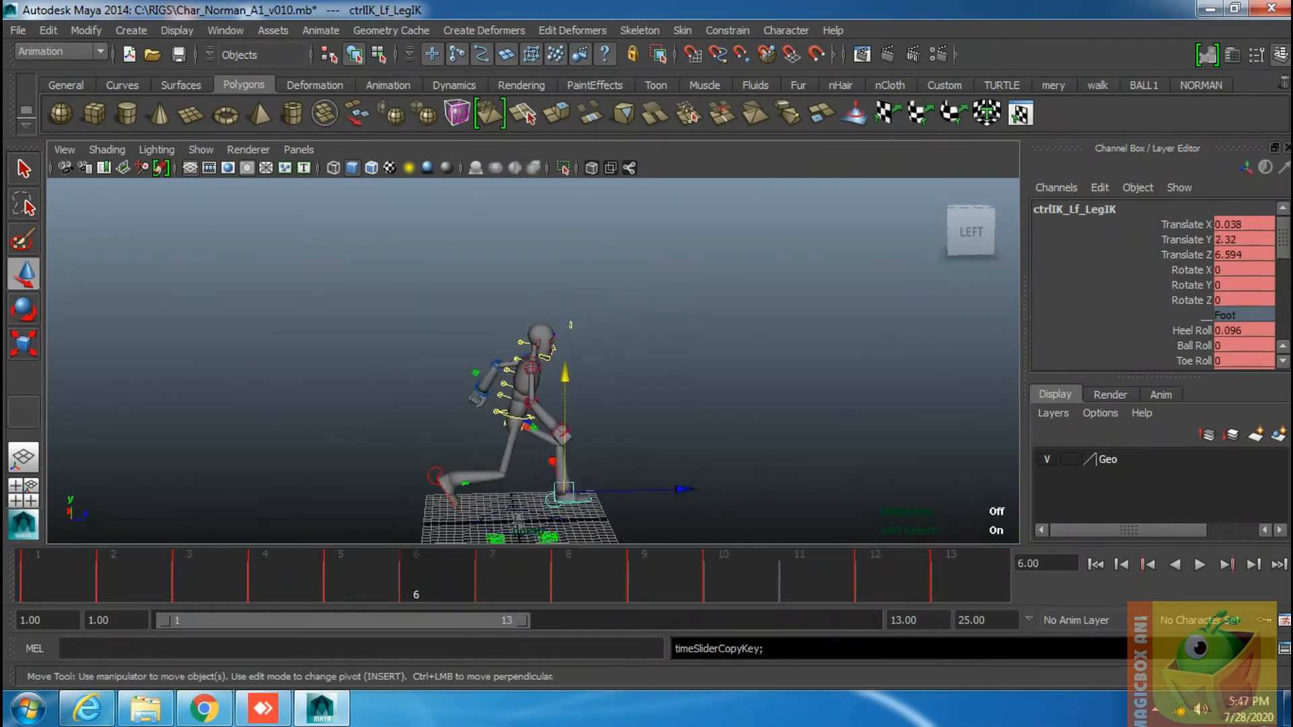
pyautogui.click(437, 477)
pyautogui.click(871, 566)
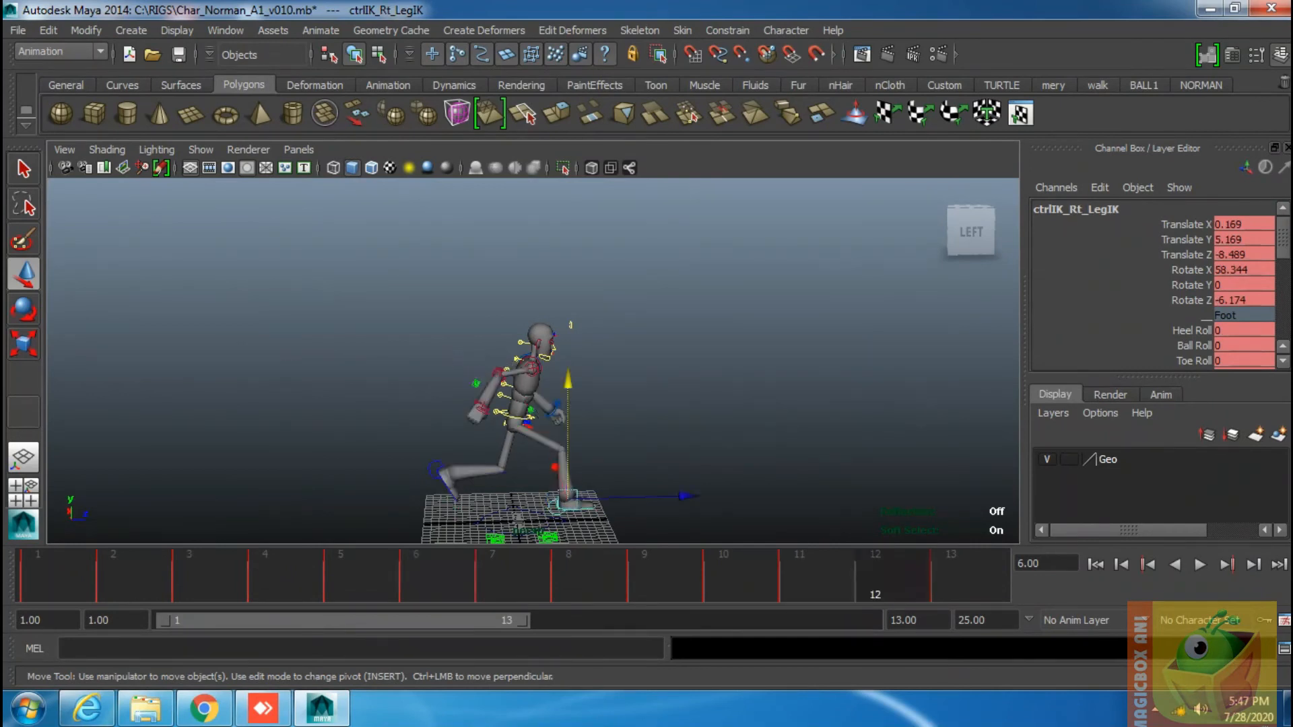
pyautogui.rightClick(870, 564)
pyautogui.click(1071, 339)
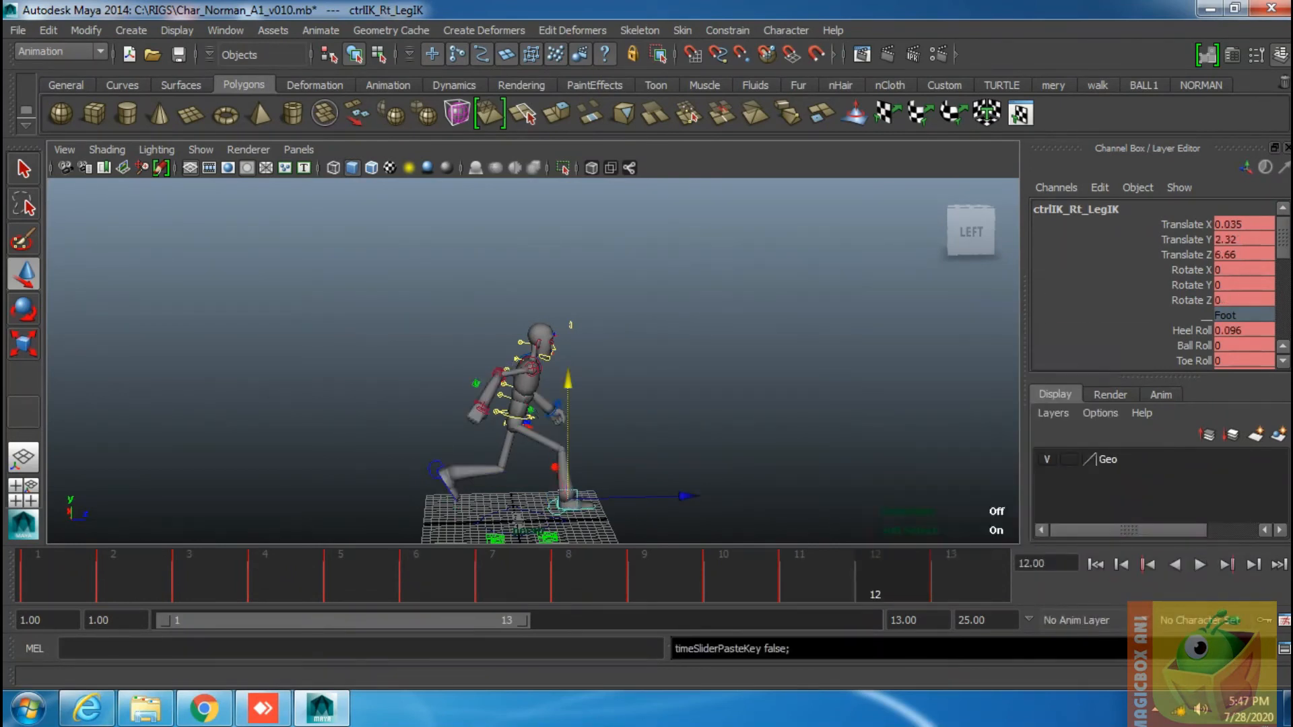
pyautogui.click(1200, 564)
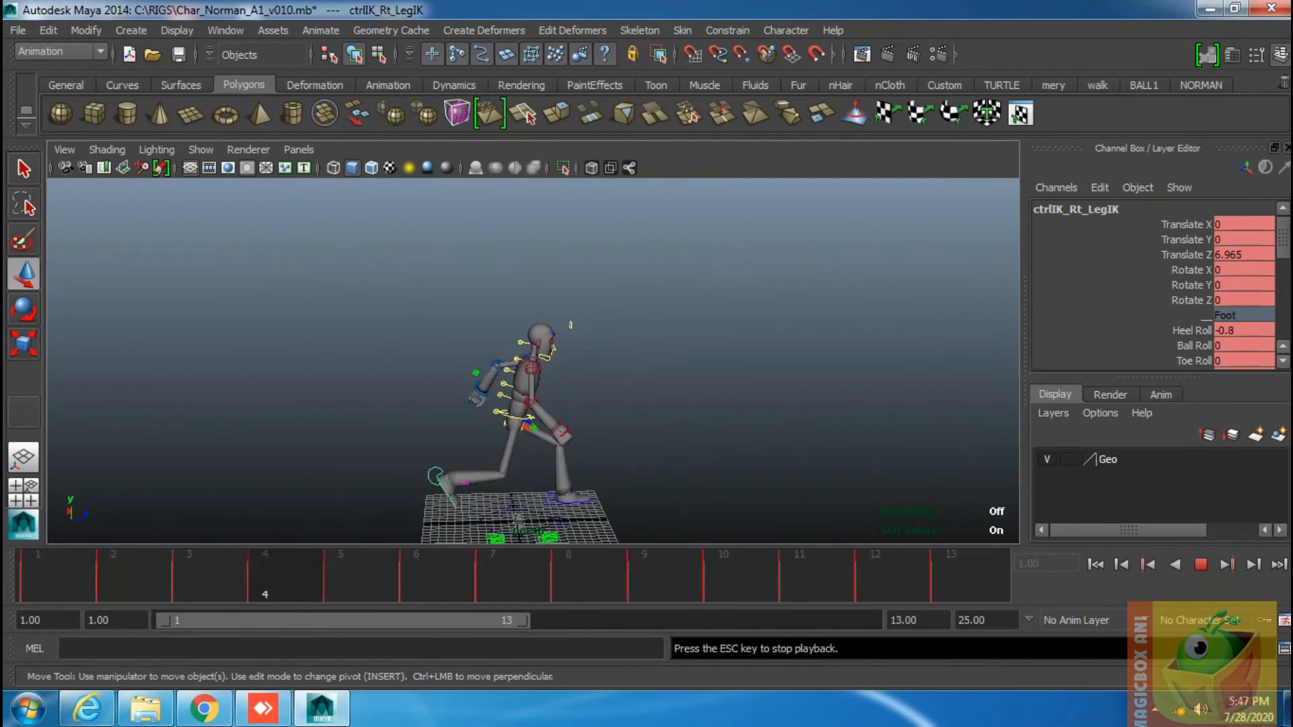
pyautogui.press('Escape')
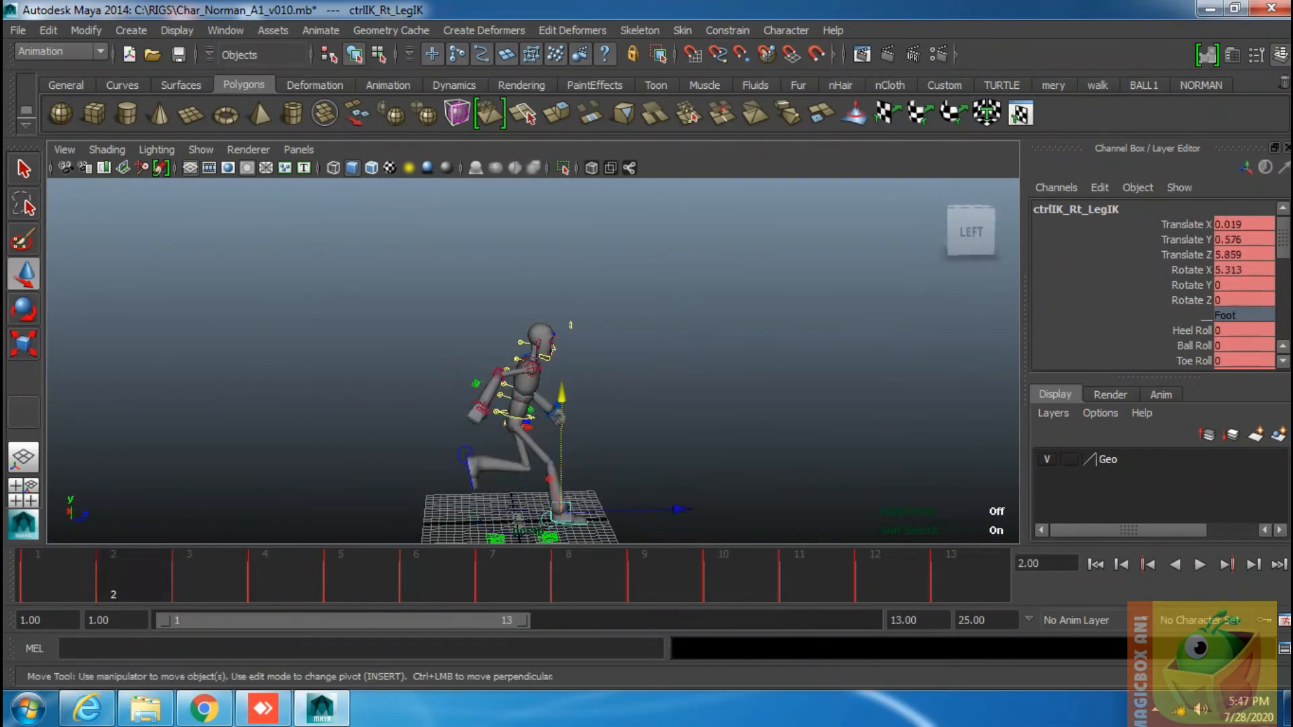
# Lower the root control to Translate Y -2.106 at frame 2 and key all of the rig's controls.
pyautogui.click(513, 432)
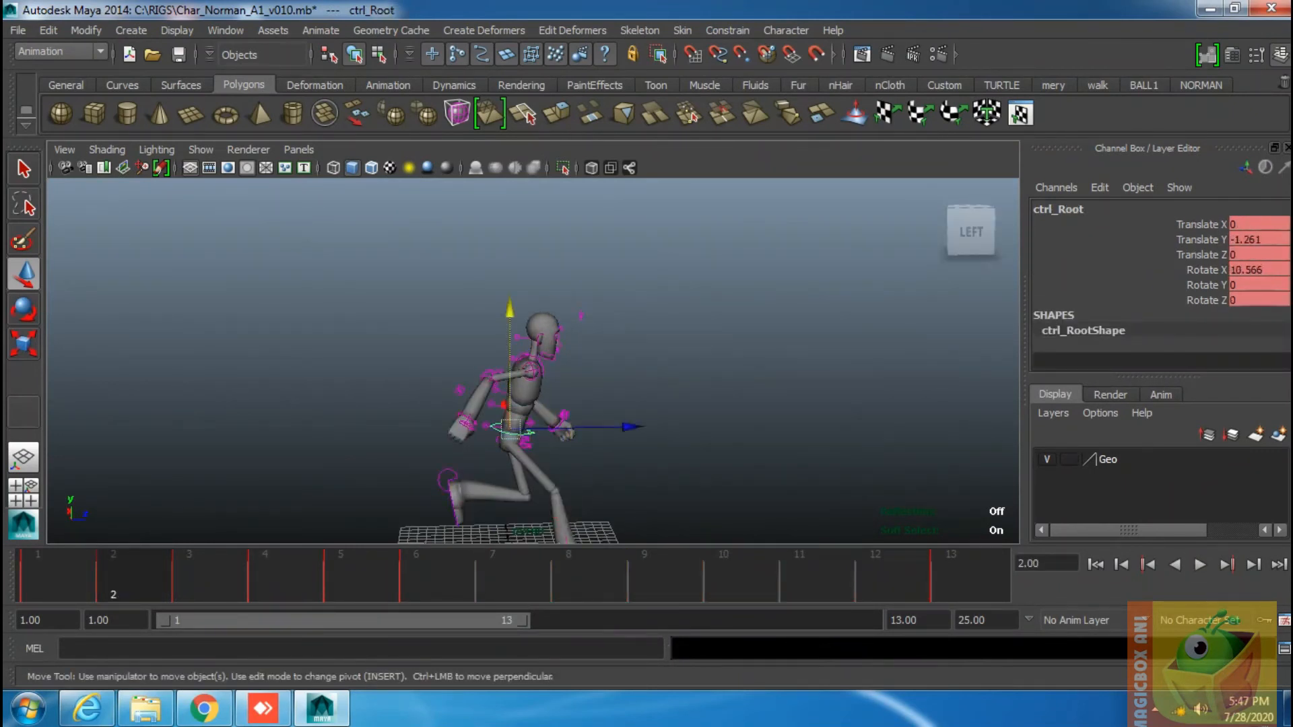
pyautogui.moveTo(510, 427); pyautogui.dragTo(510, 434)
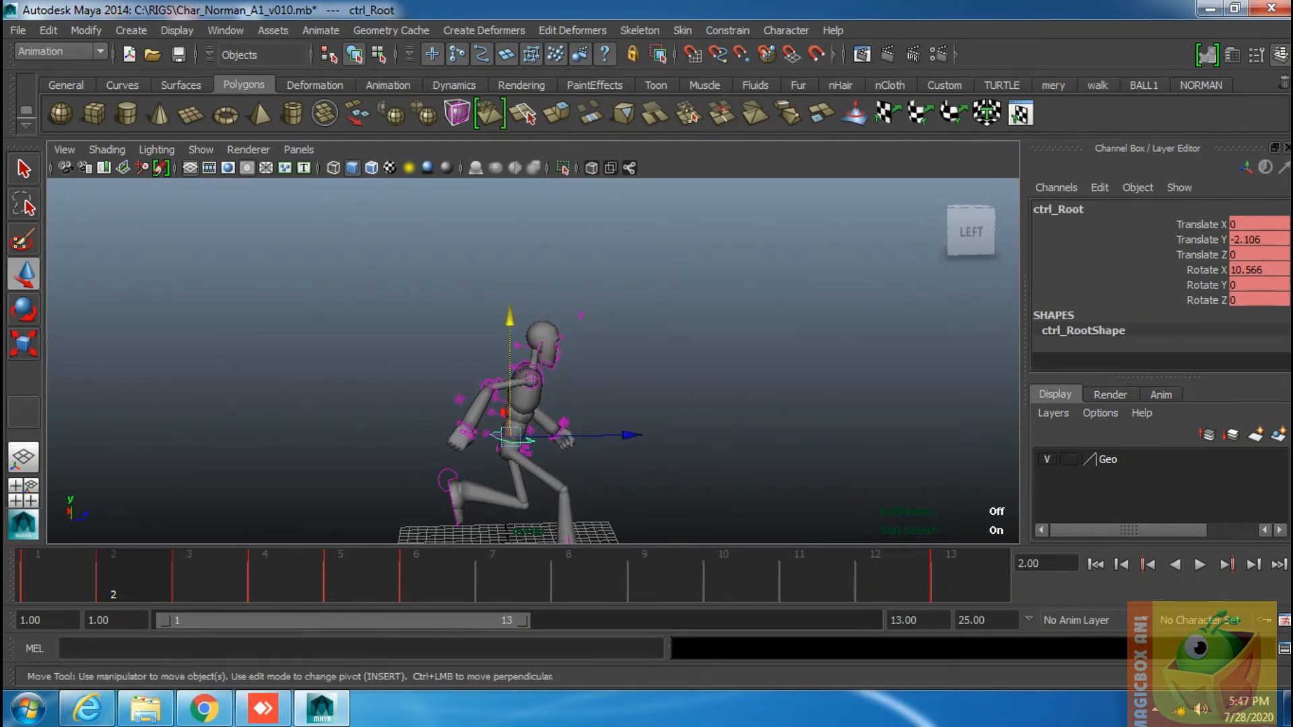
pyautogui.moveTo(398, 270); pyautogui.dragTo(802, 543)
pyautogui.press('s')
pyautogui.press('.')
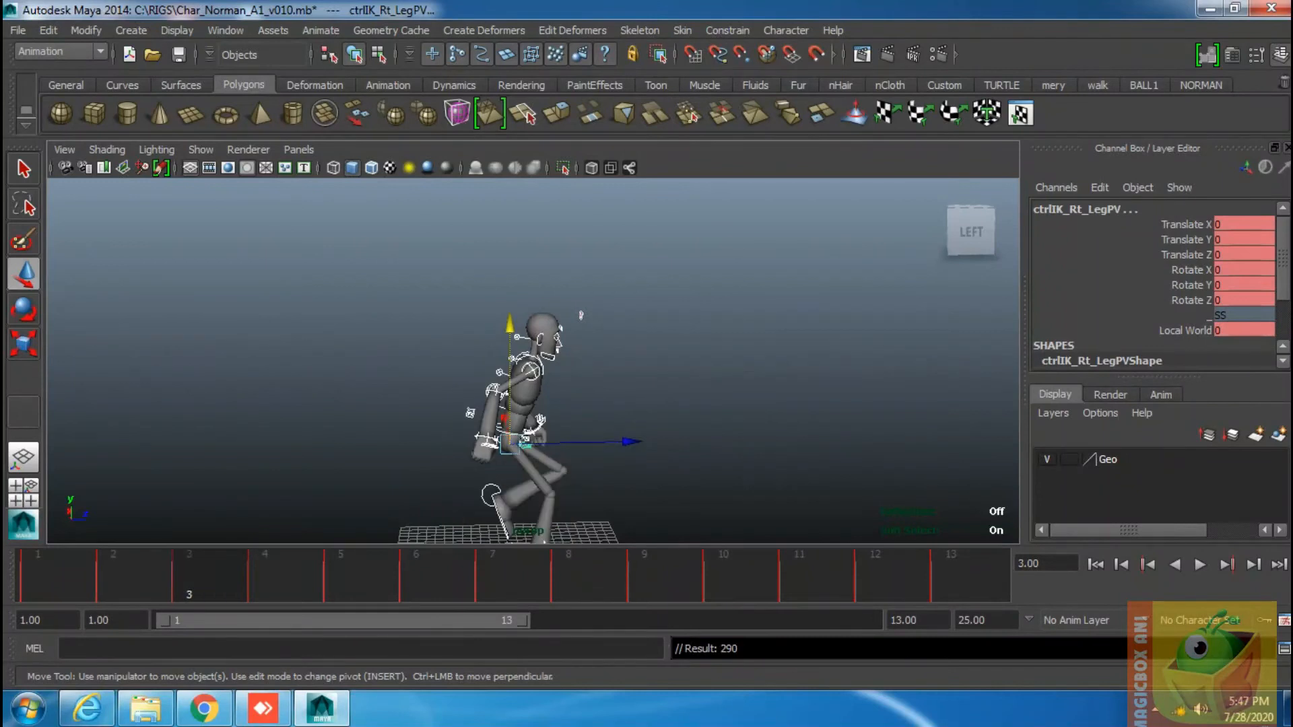
# Key the root control at frame 4 and raise it to Translate Y -0.98 at frame 5.
pyautogui.click(760, 403)
pyautogui.click(516, 434)
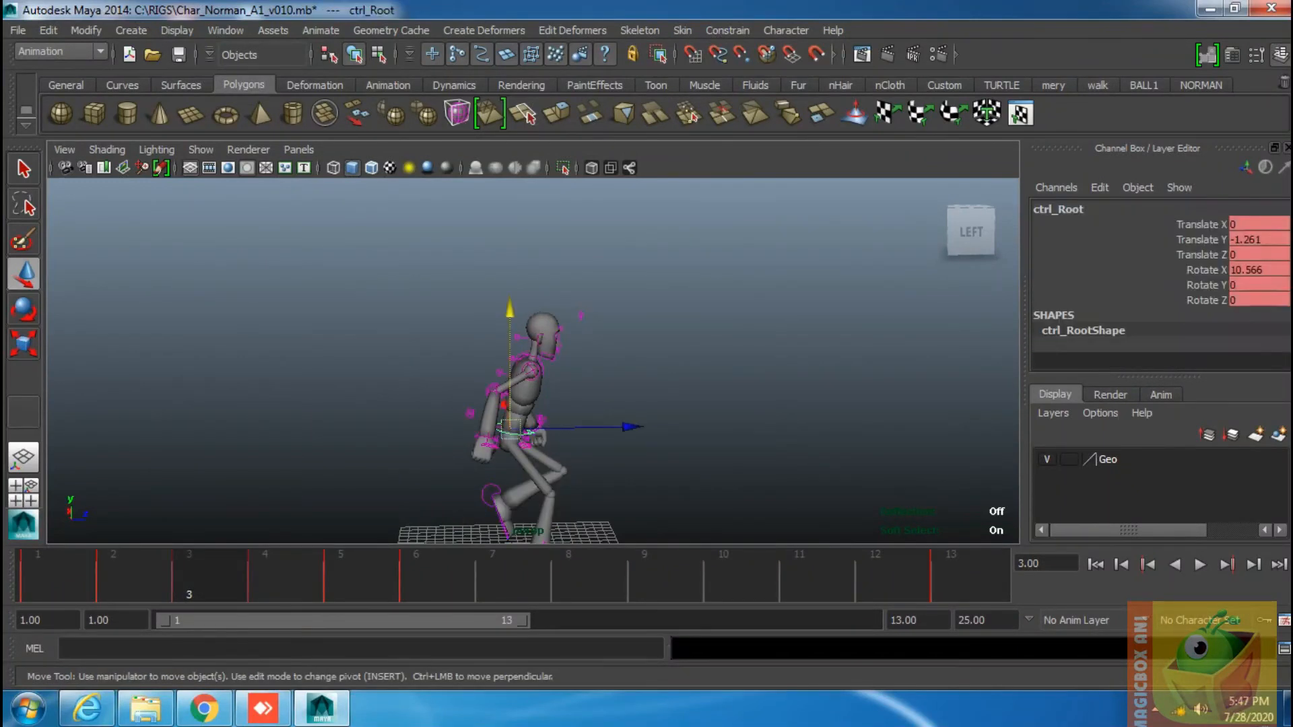
pyautogui.press('.')
pyautogui.press('s')
pyautogui.press('.')
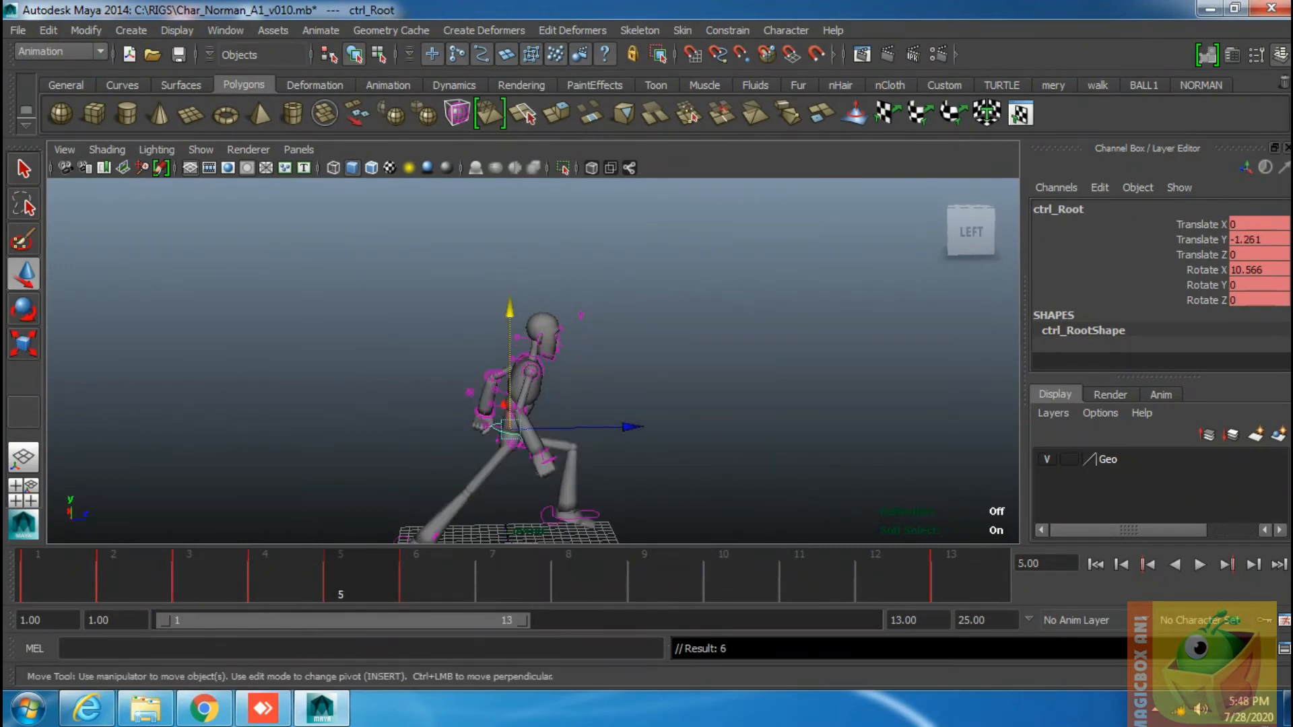
pyautogui.moveTo(509, 310); pyautogui.dragTo(510, 307)
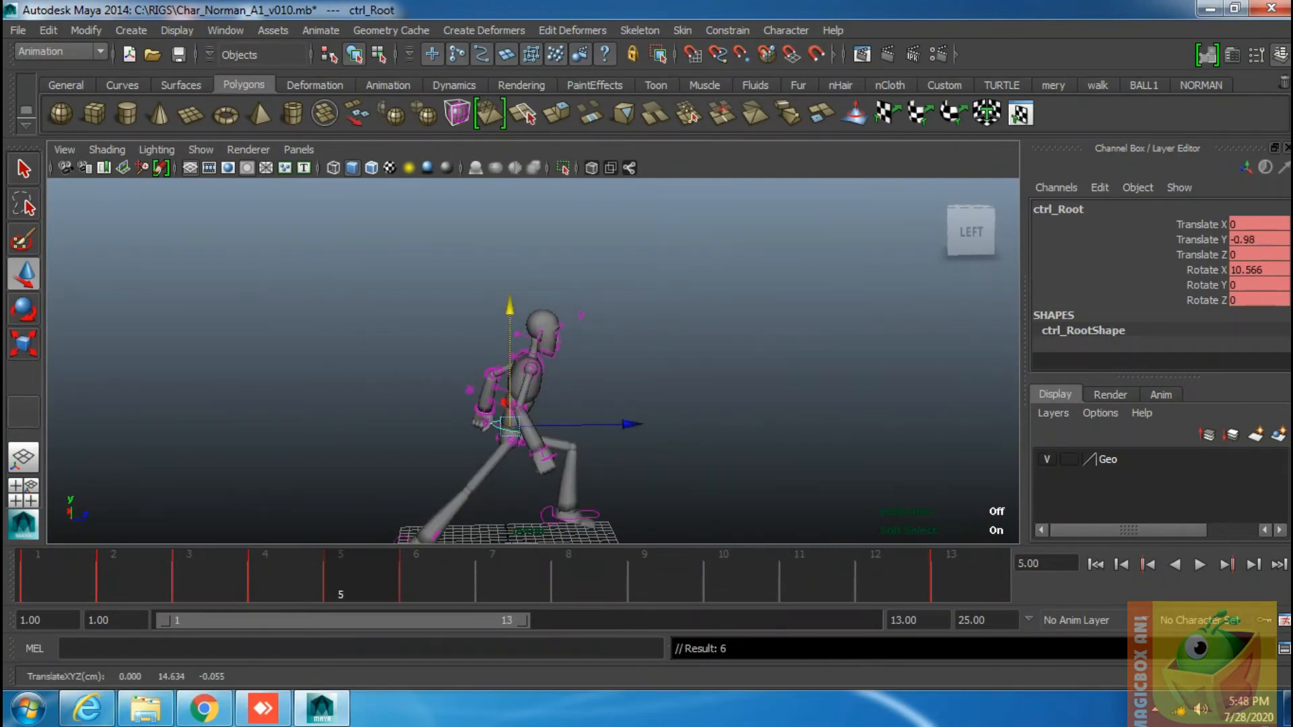
# Adjust the root control's height at frames 8, 9 and 11, using Translate Y -1.612 at frame 11.
pyautogui.click(568, 577)
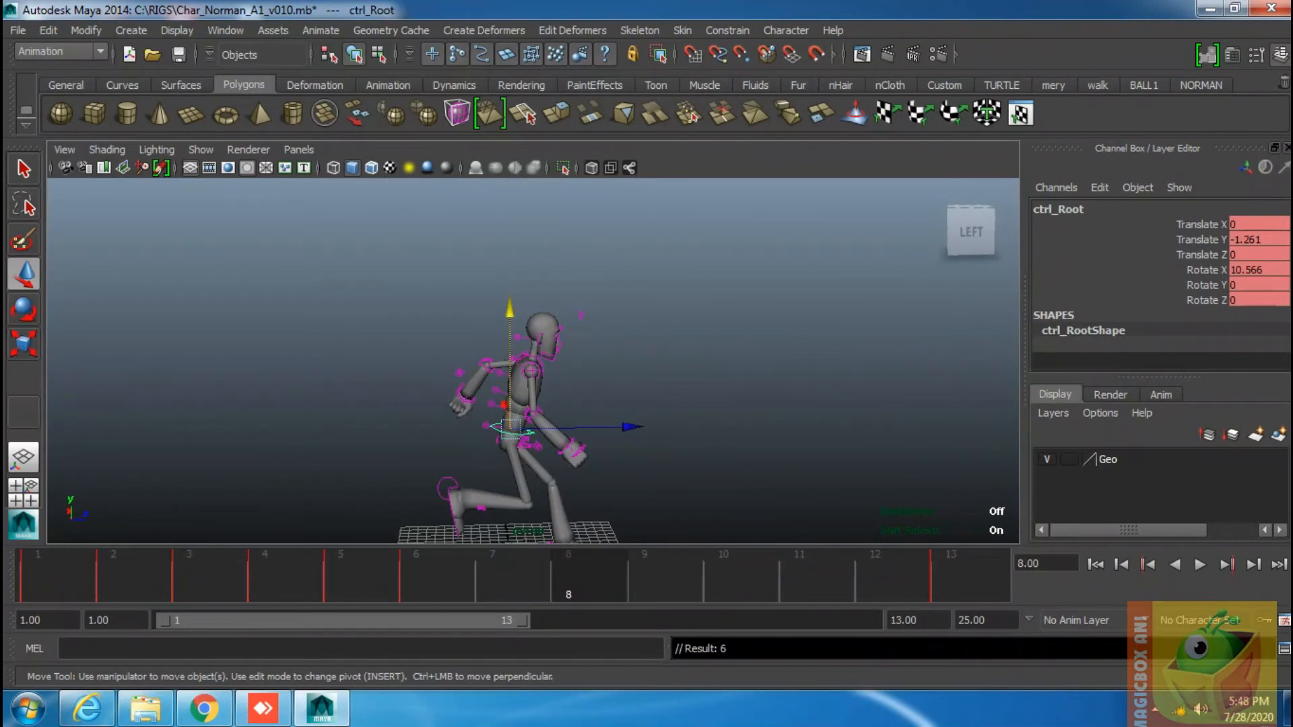
pyautogui.moveTo(509, 308)
pyautogui.mouseDown()
pyautogui.moveTo(510, 329)
pyautogui.moveTo(509, 315)
pyautogui.mouseUp()
pyautogui.click(649, 577)
pyautogui.click(799, 577)
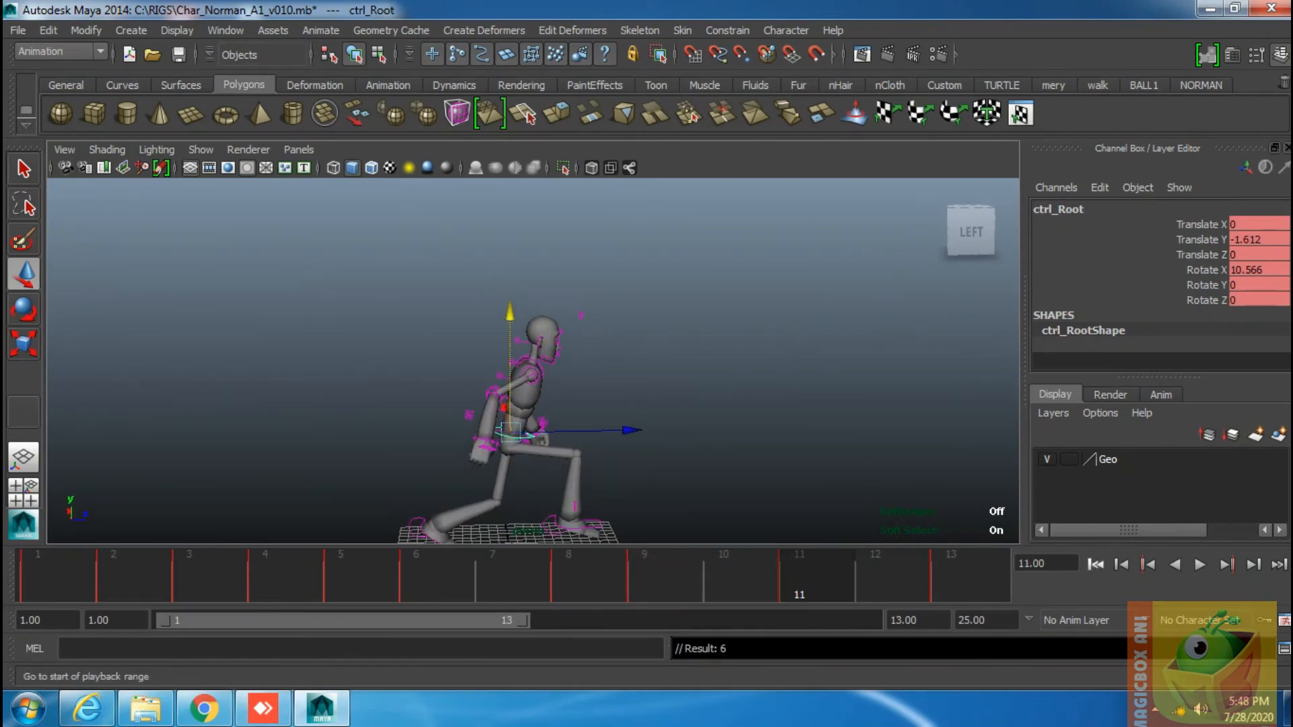
# Play the run cycle from the first frame to check the root's up-and-down motion.
pyautogui.click(1095, 564)
pyautogui.click(1199, 564)
pyautogui.scroll(-5, 532, 361)
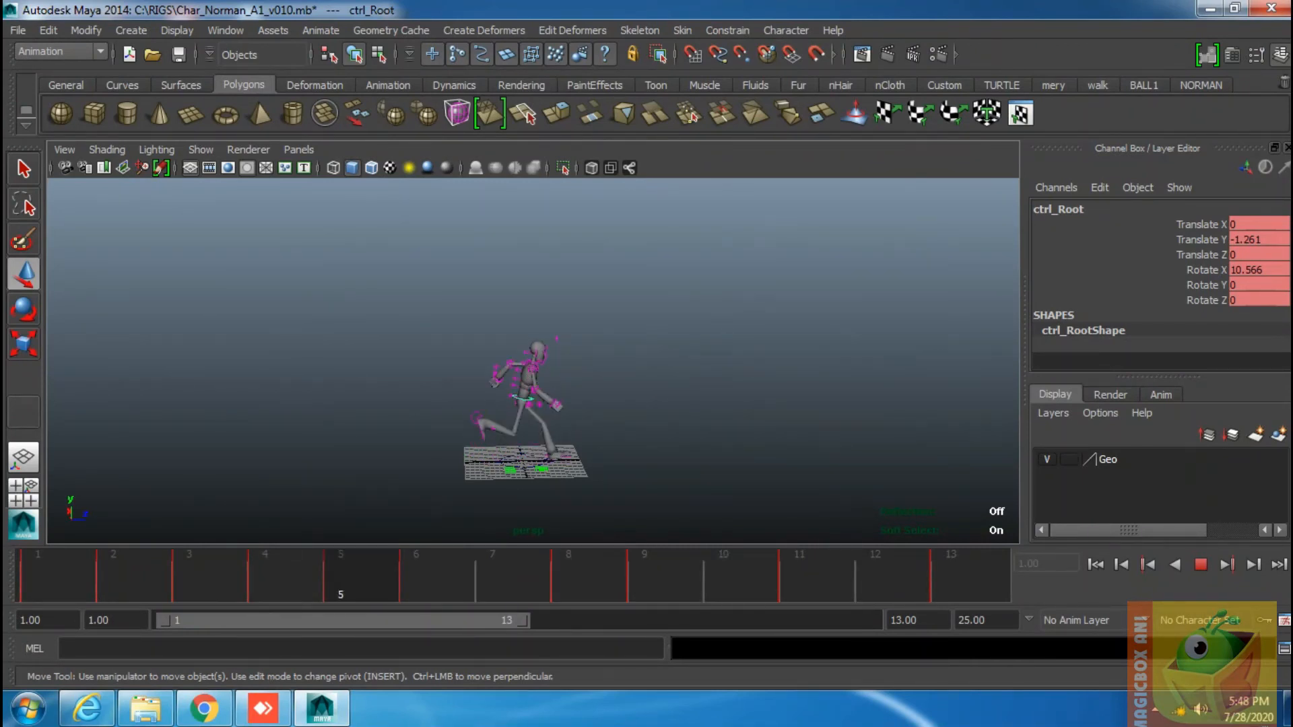
pyautogui.press('Escape')
# Open the Graph Editor for all of the rig's controls and apply plateau tangents to every key.
pyautogui.moveTo(807, 308); pyautogui.dragTo(389, 540)
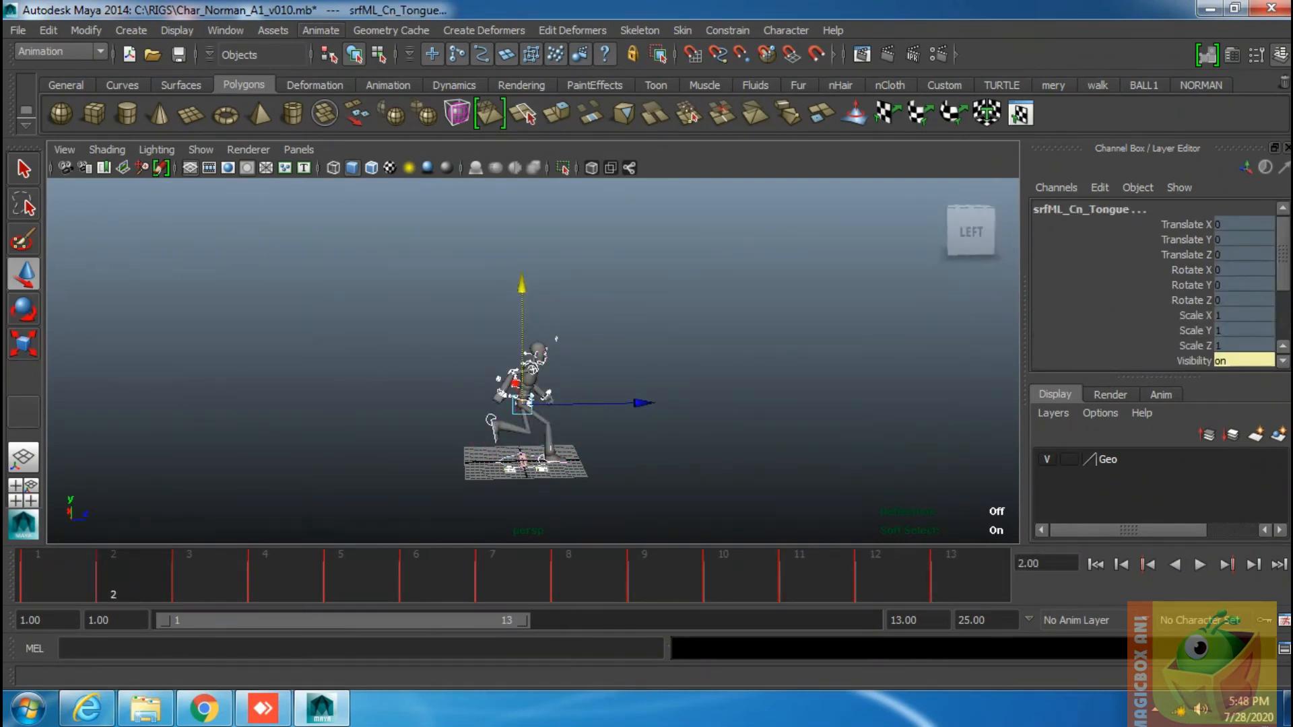
pyautogui.click(225, 31)
pyautogui.moveTo(266, 94)
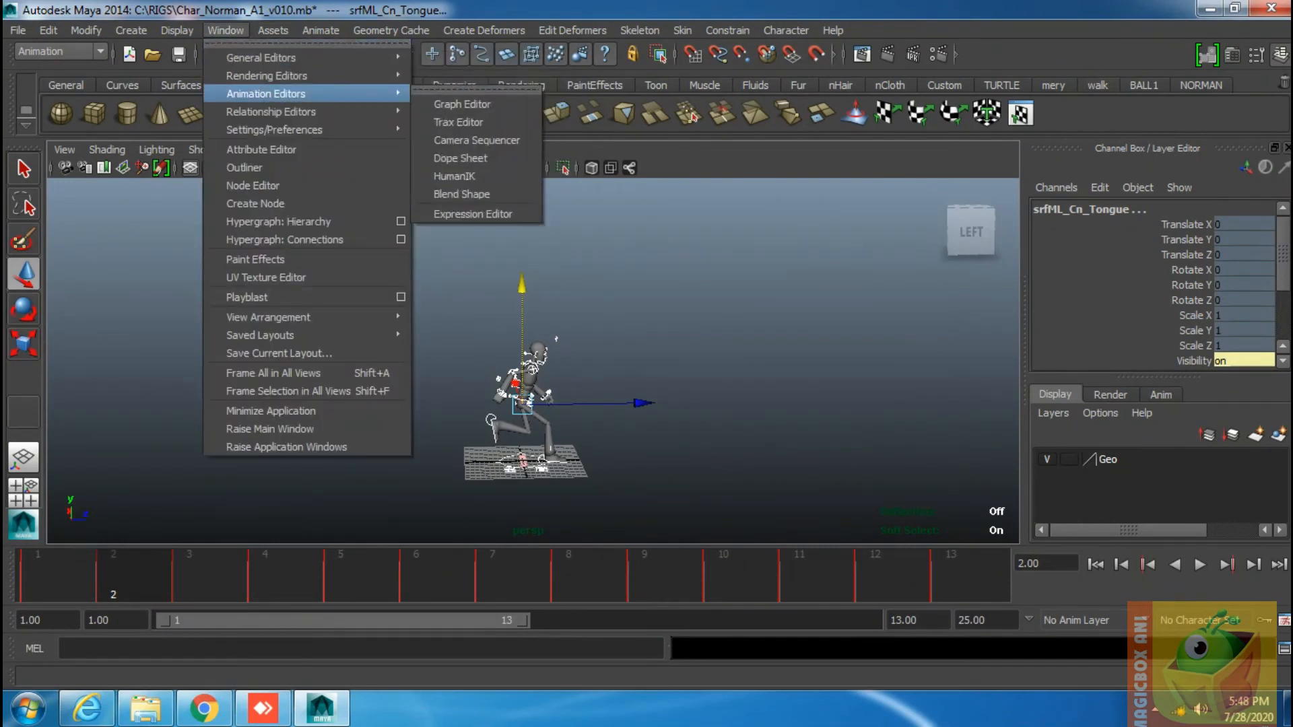
pyautogui.click(462, 104)
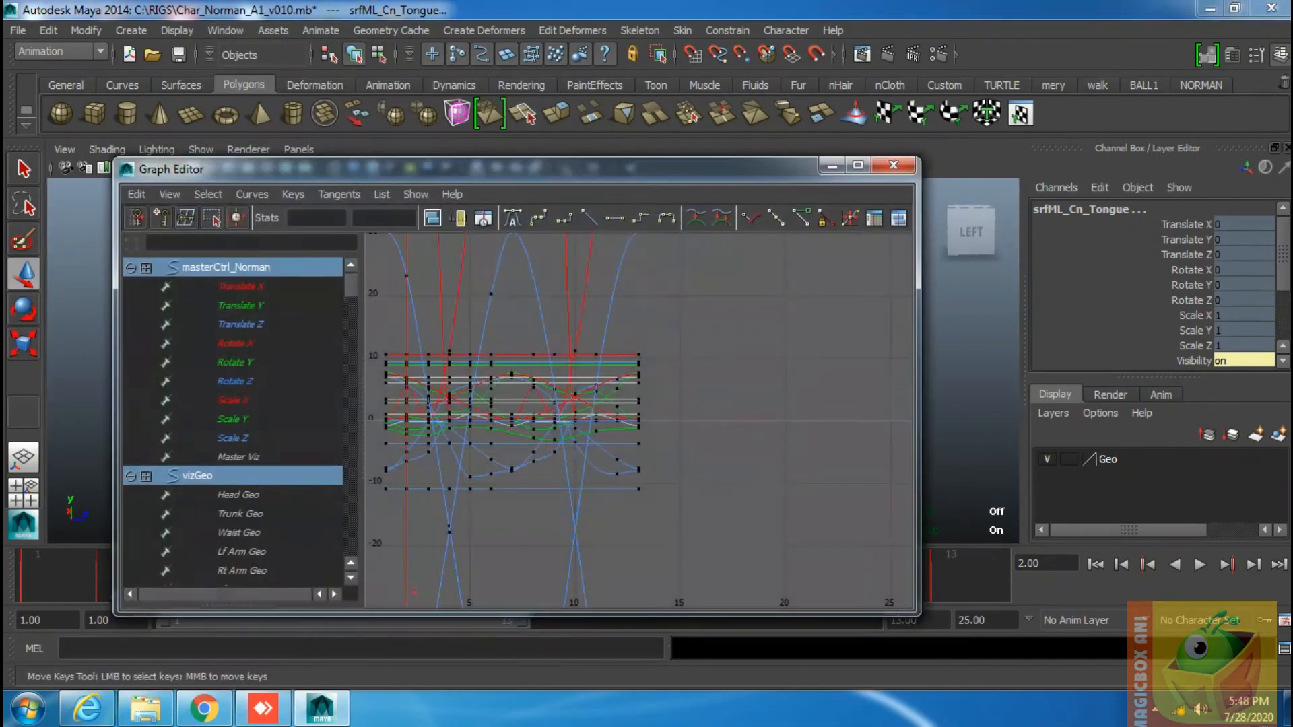
pyautogui.scroll(-12, 638, 421)
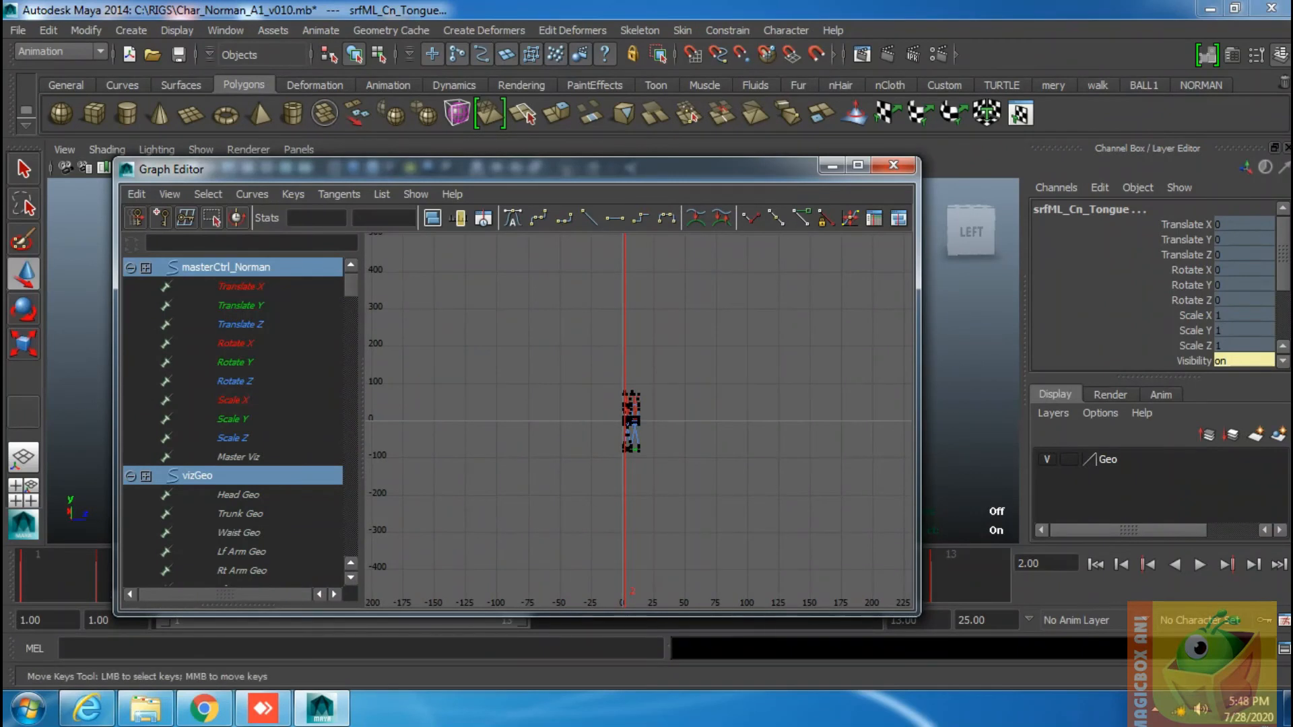
pyautogui.moveTo(522, 602); pyautogui.dragTo(747, 296)
pyautogui.click(667, 218)
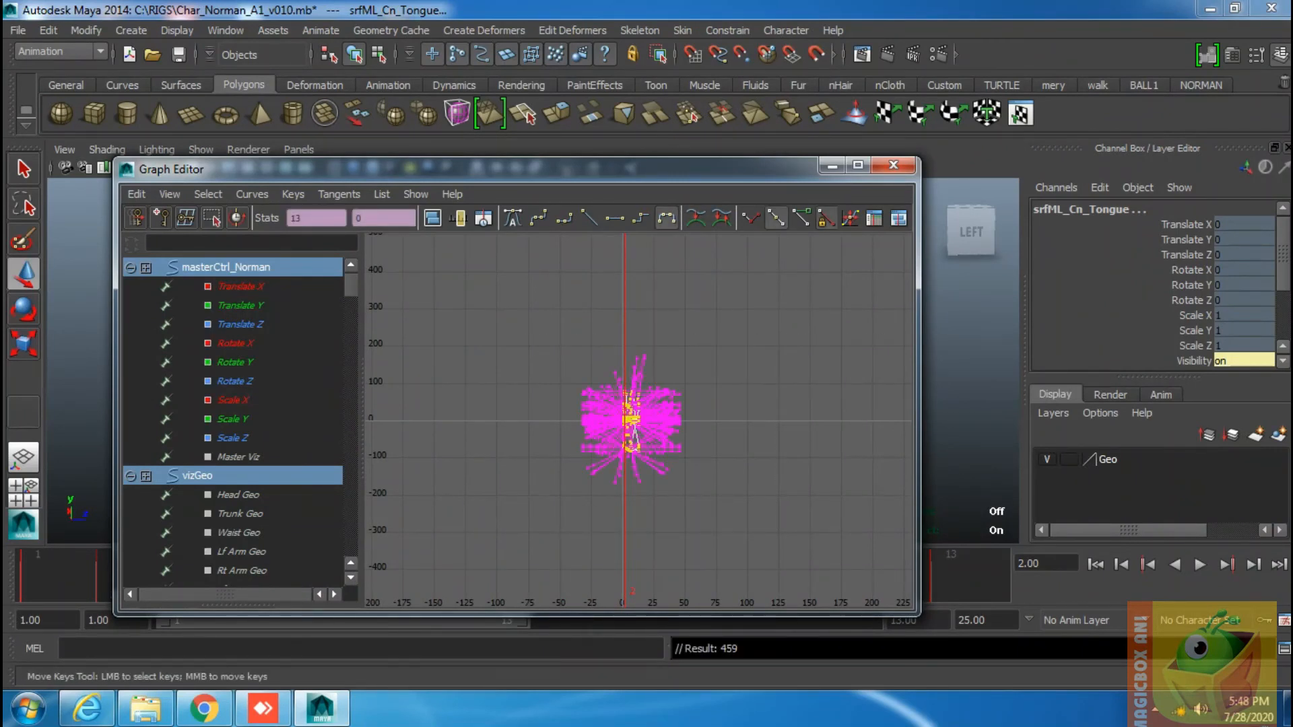
# Apply flat tangents to every key of all the rig's controls and minimize the Graph Editor.
pyautogui.click(614, 217)
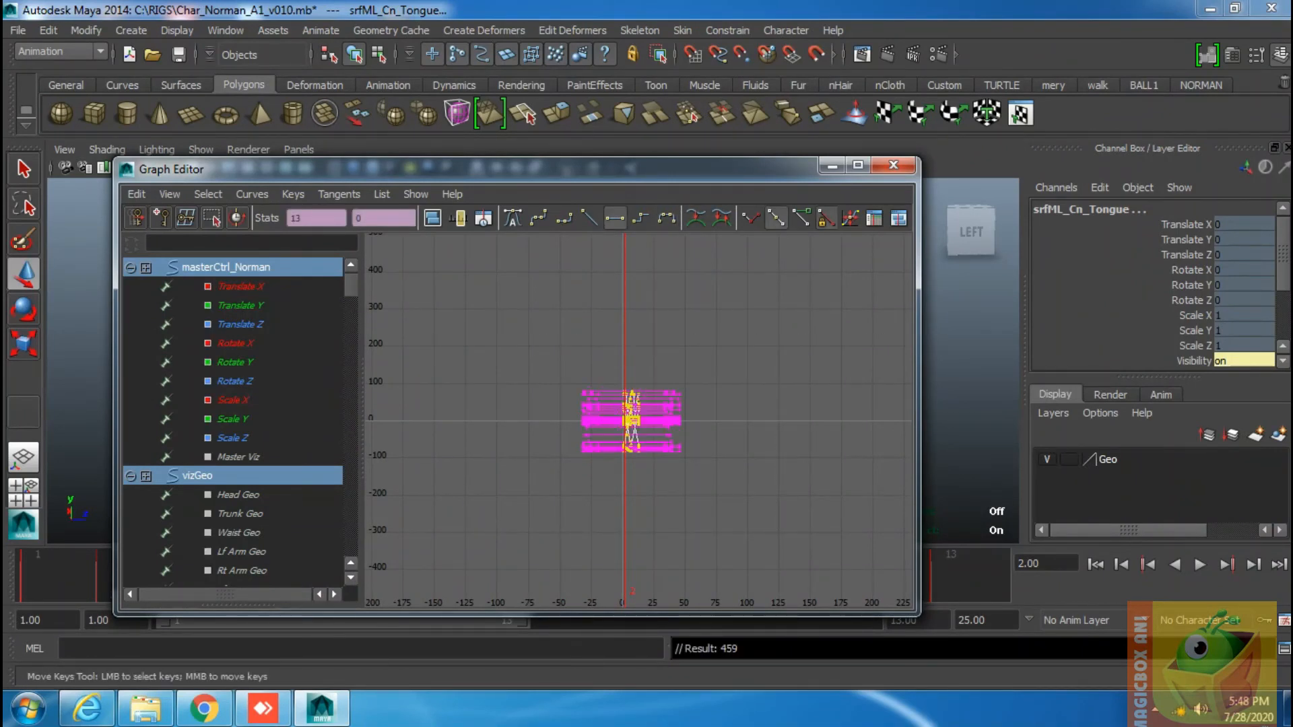
pyautogui.click(831, 166)
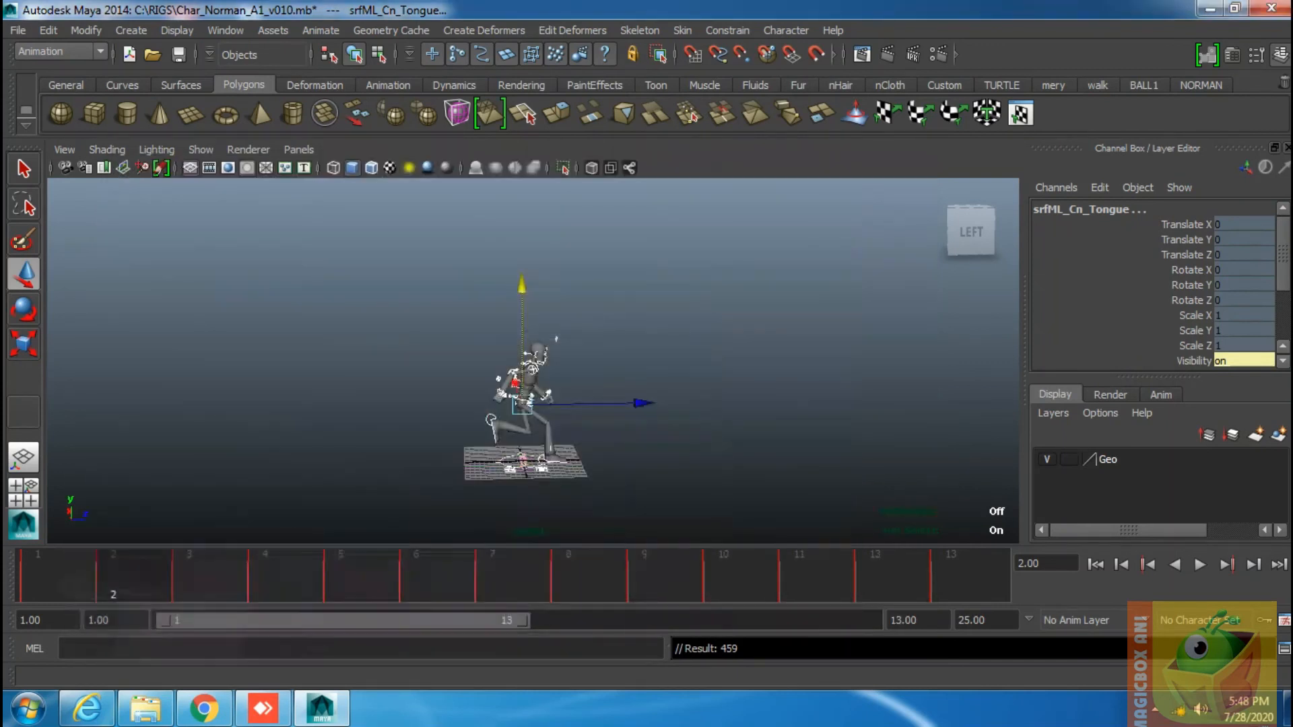
# Set linear tangents on all keys of the right and left leg IK controls in the Graph Editor.
pyautogui.click(551, 459)
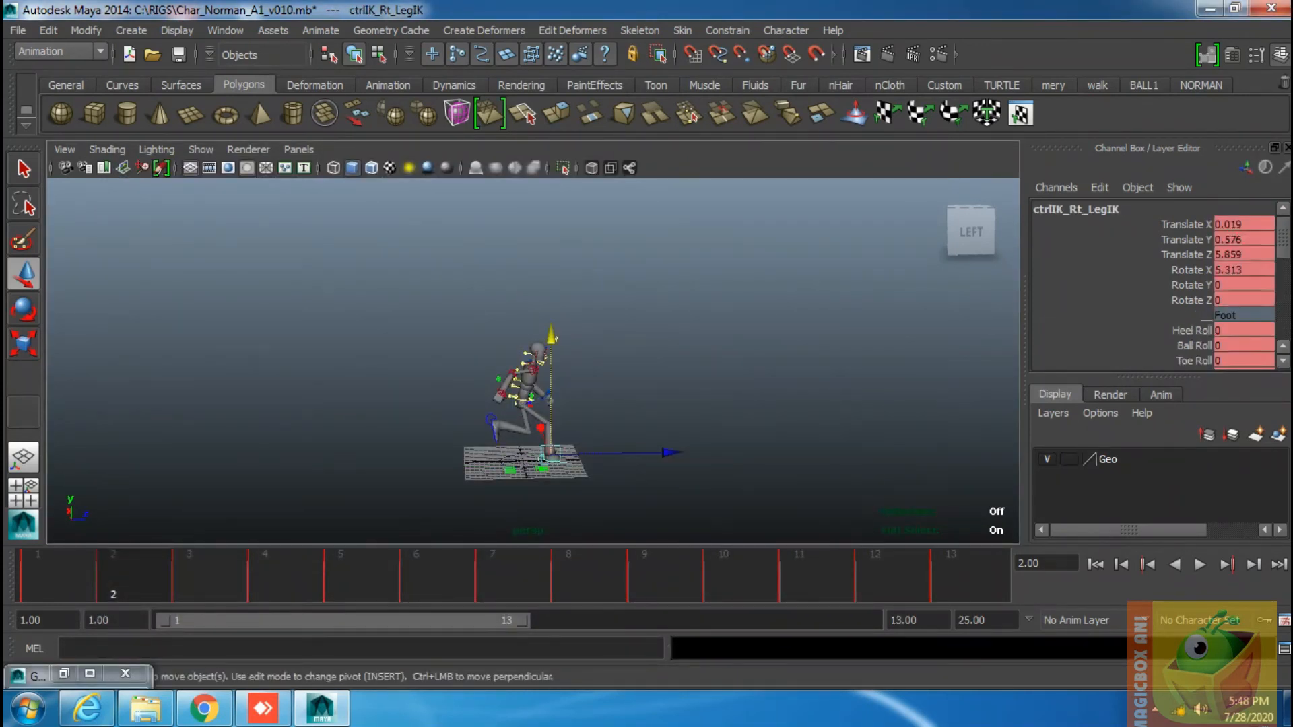
pyautogui.keyDown('shift'); pyautogui.click(491, 420); pyautogui.keyUp('shift')
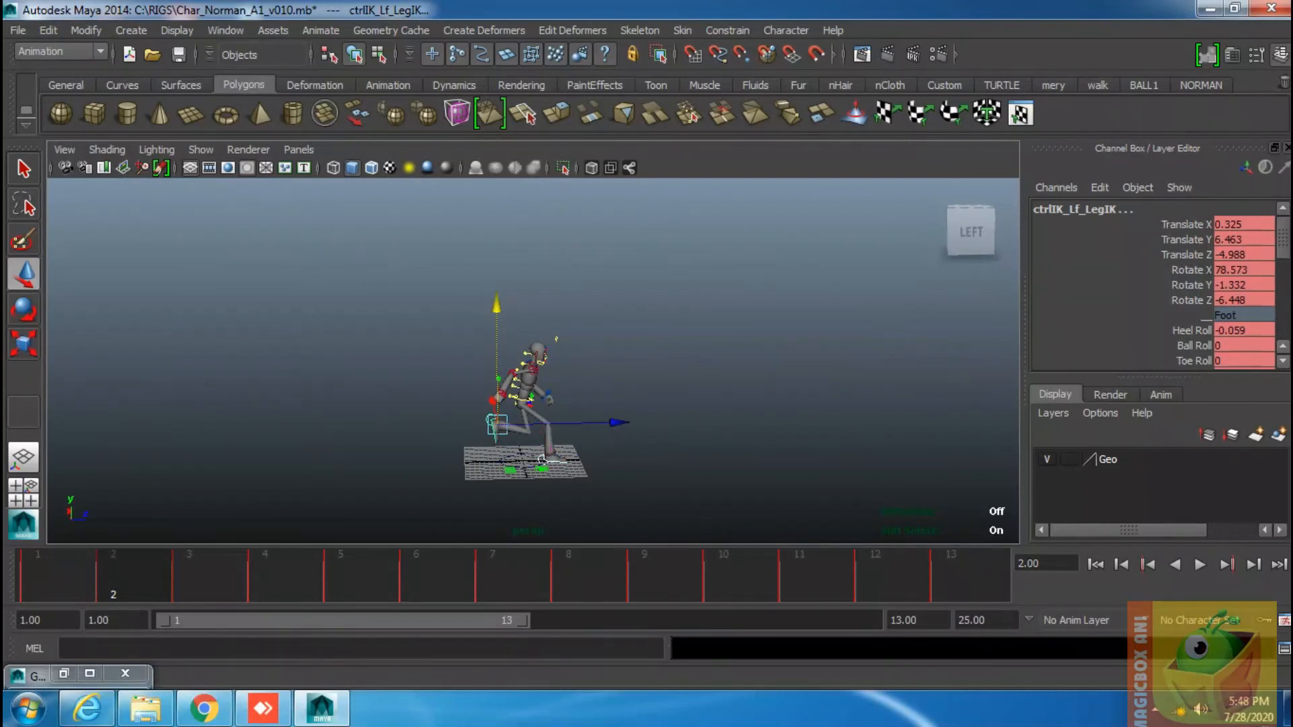
pyautogui.click(225, 30)
pyautogui.moveTo(317, 92)
pyautogui.click(457, 101)
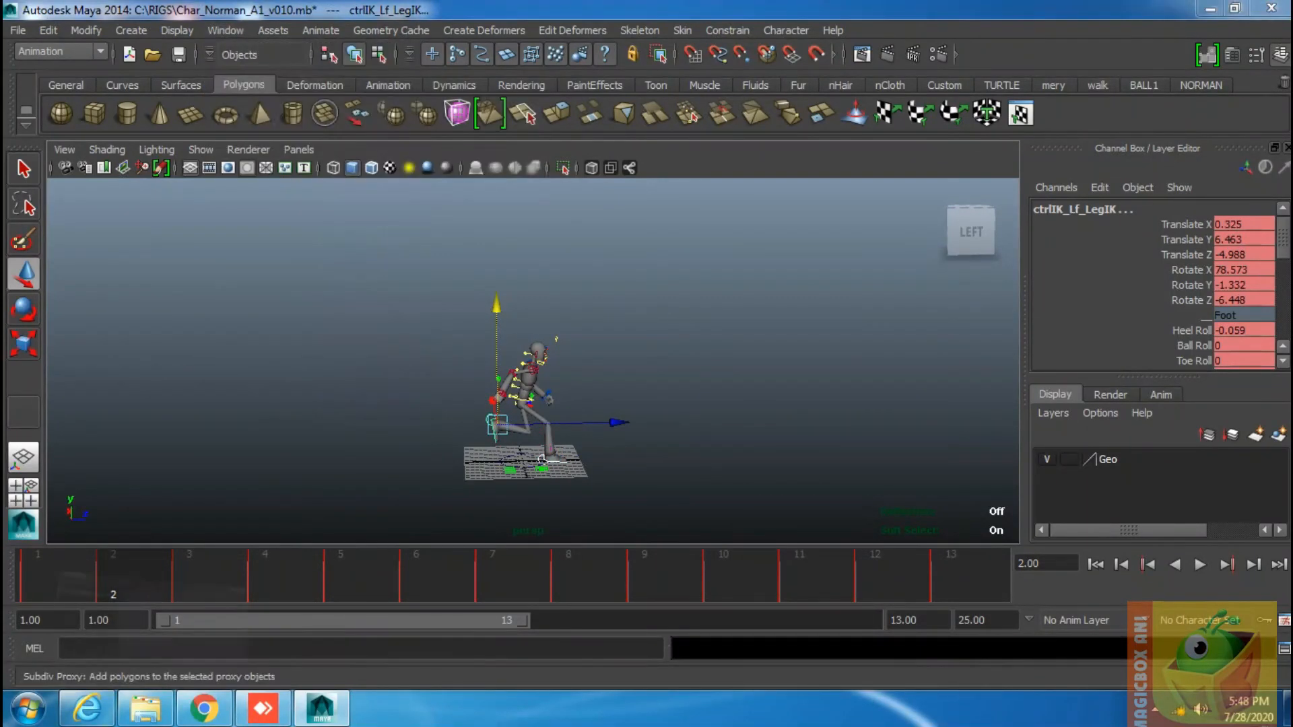
pyautogui.scroll(-4, 637, 420)
pyautogui.moveTo(597, 370); pyautogui.dragTo(676, 461)
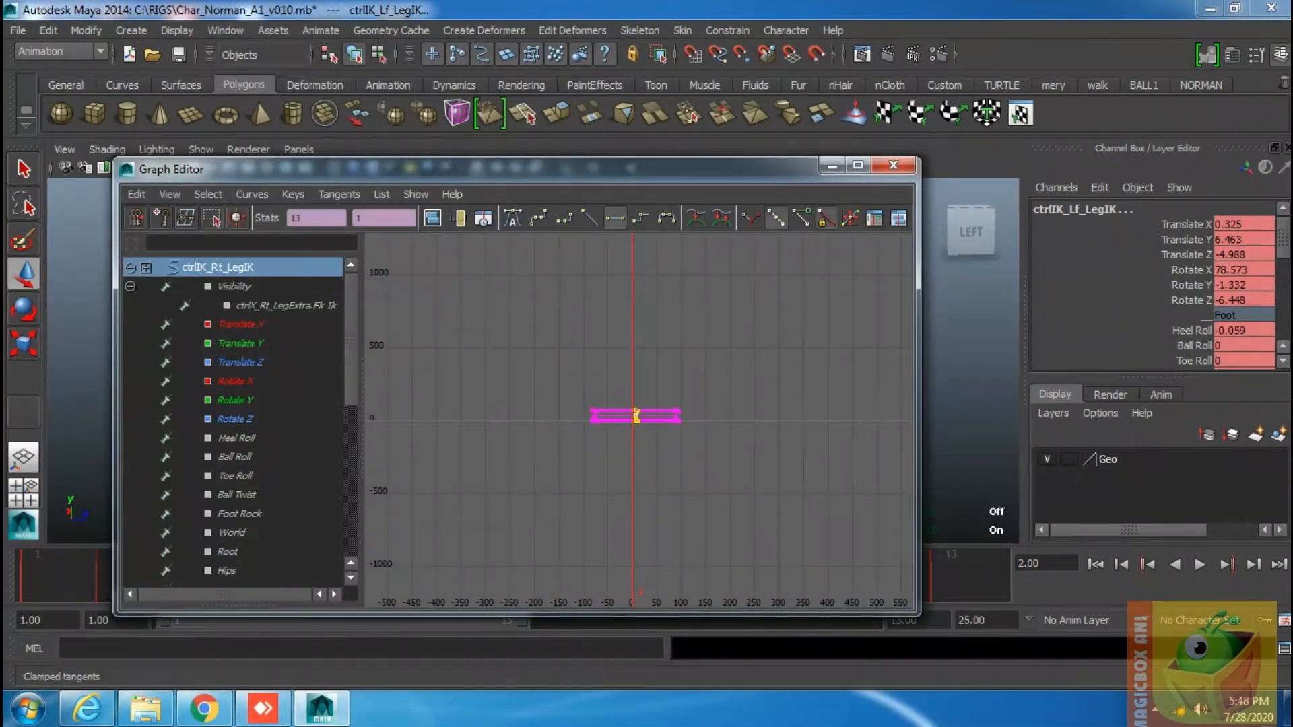
pyautogui.click(589, 218)
pyautogui.click(832, 165)
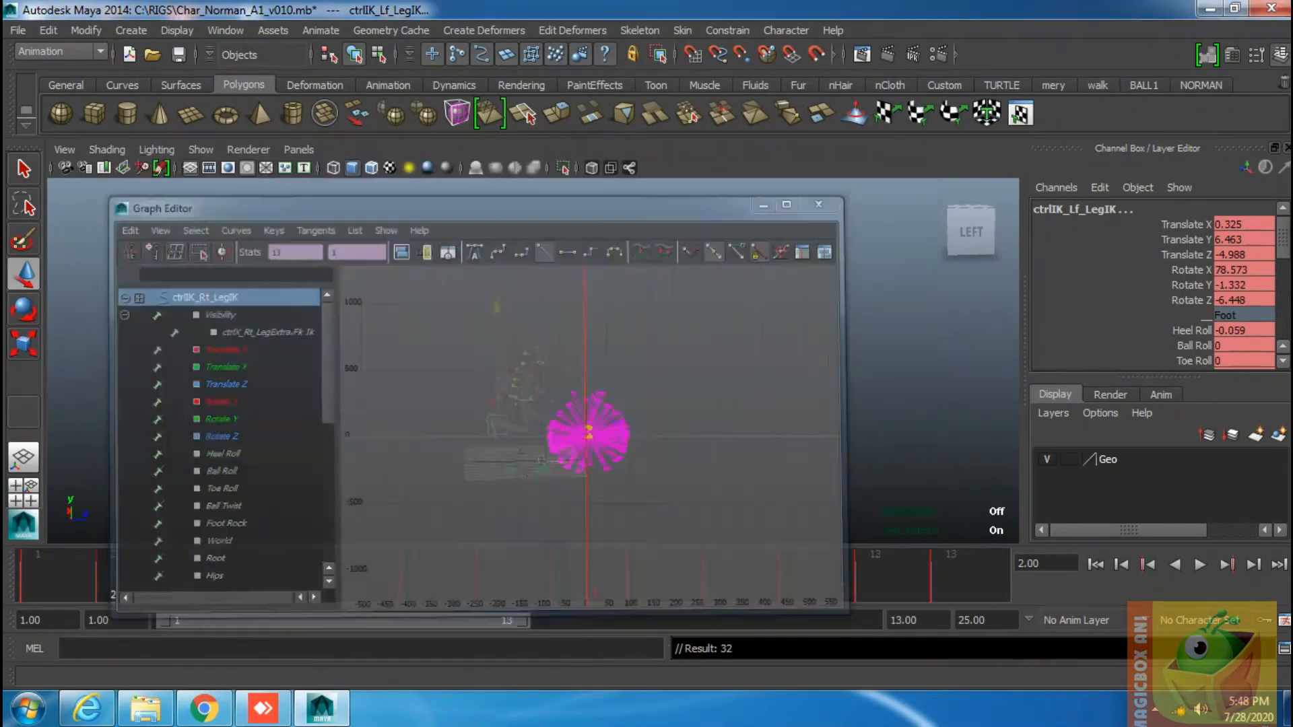
# Play the run cycle and hide the NURBS curves in the viewport so only the character's geometry shows.
pyautogui.click(1199, 564)
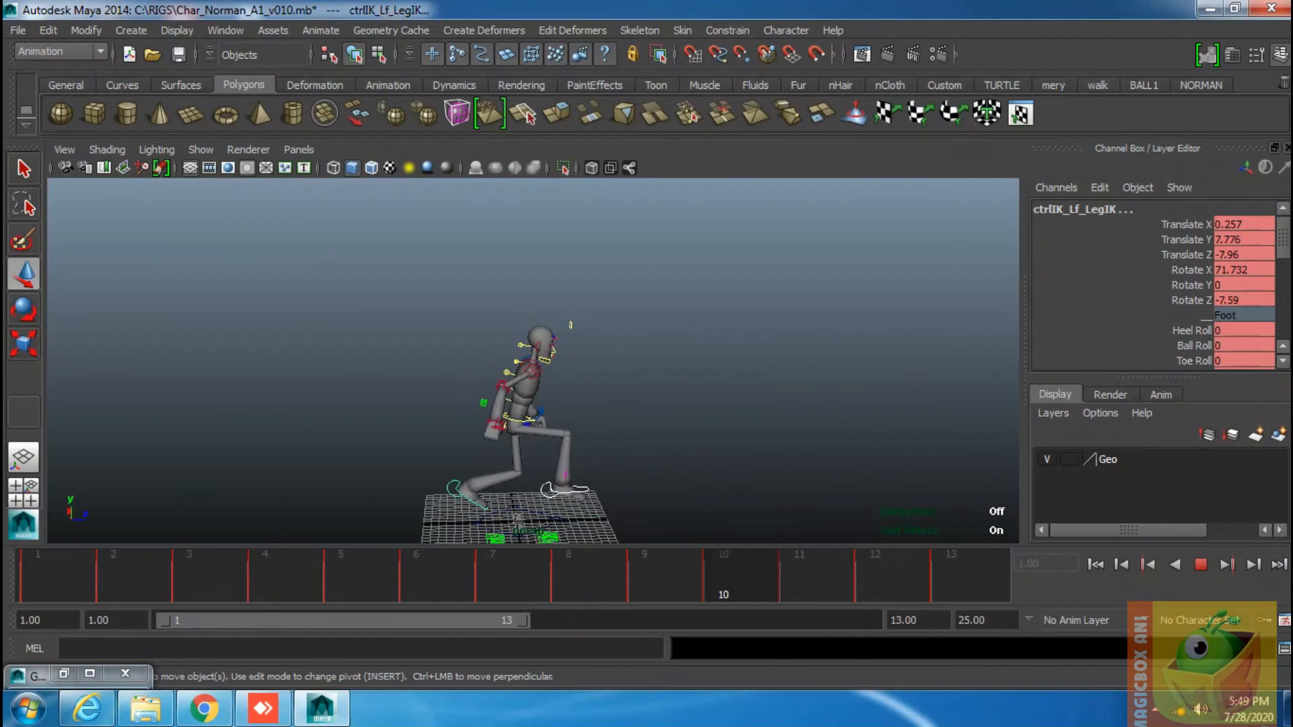
pyautogui.click(201, 149)
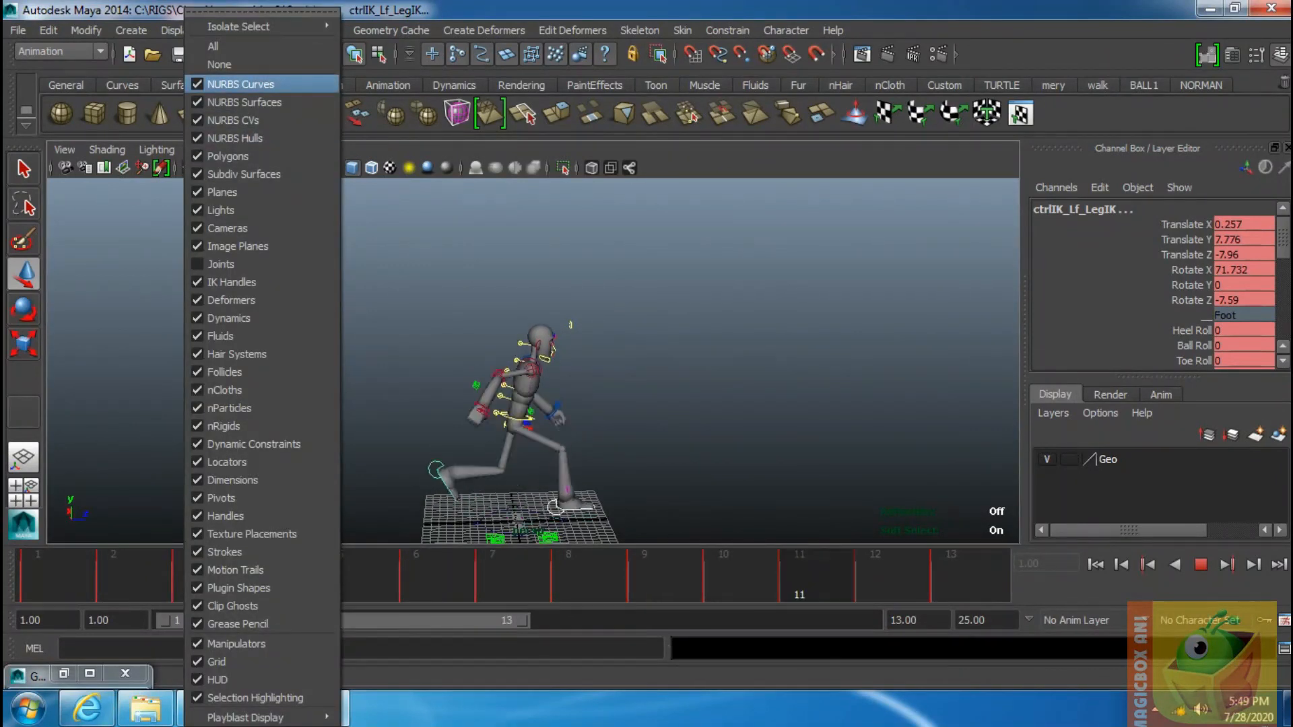
pyautogui.click(241, 84)
# Examine the character's looping run motion from the side and a closer three-quarter front angle, and stop playback.
pyautogui.scroll(5, 532, 377)
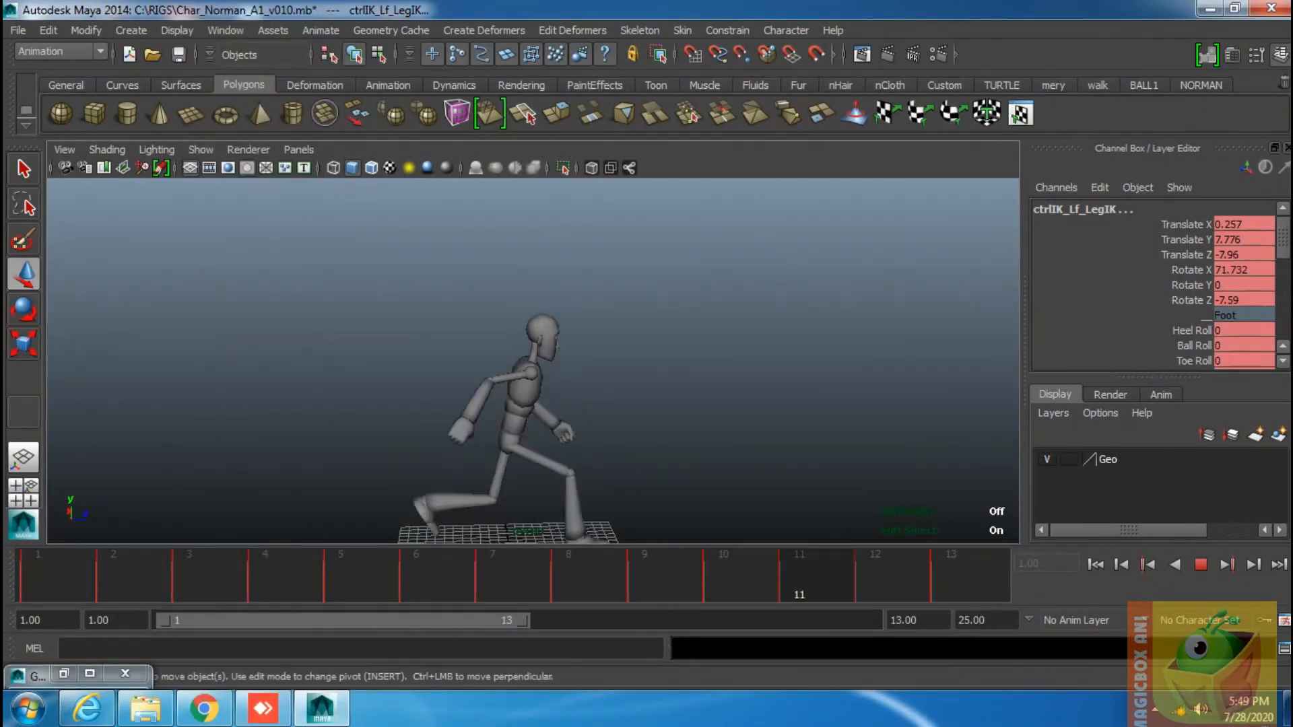
pyautogui.keyDown('alt'); pyautogui.moveTo(532, 417); pyautogui.dragTo(524, 290, button='middle'); pyautogui.keyUp('alt')
pyautogui.keyDown('alt'); pyautogui.moveTo(524, 289); pyautogui.dragTo(377, 316); pyautogui.keyUp('alt')
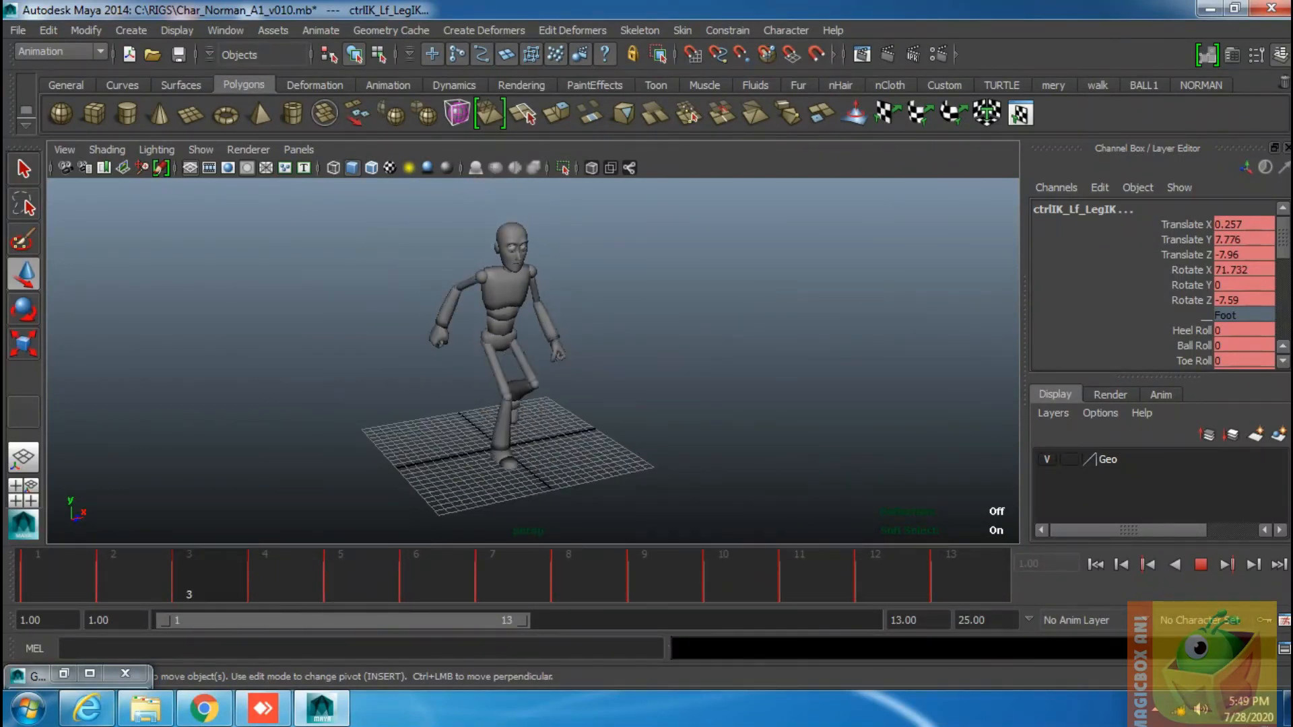
pyautogui.scroll(2, 532, 363)
pyautogui.keyDown('alt'); pyautogui.moveTo(472, 377); pyautogui.dragTo(599, 437); pyautogui.keyUp('alt')
pyautogui.keyDown('alt'); pyautogui.moveTo(539, 377); pyautogui.dragTo(1009, 512); pyautogui.keyUp('alt')
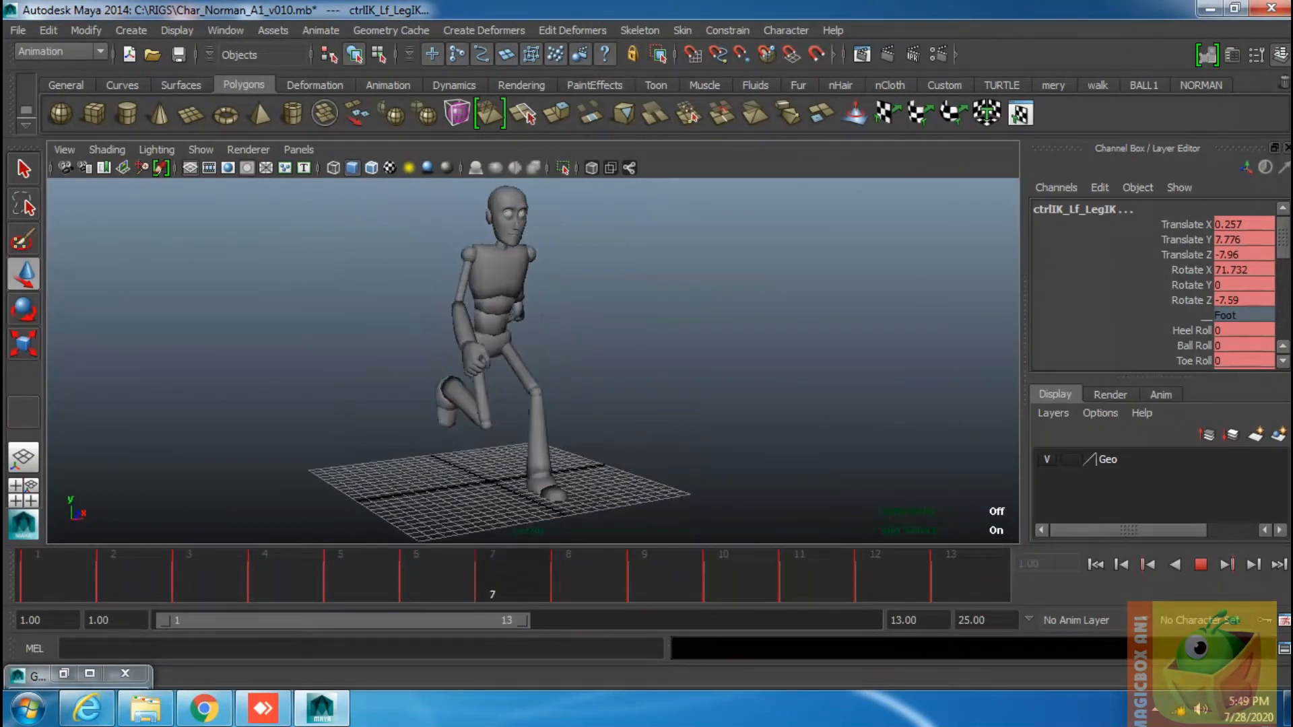
pyautogui.click(1200, 564)
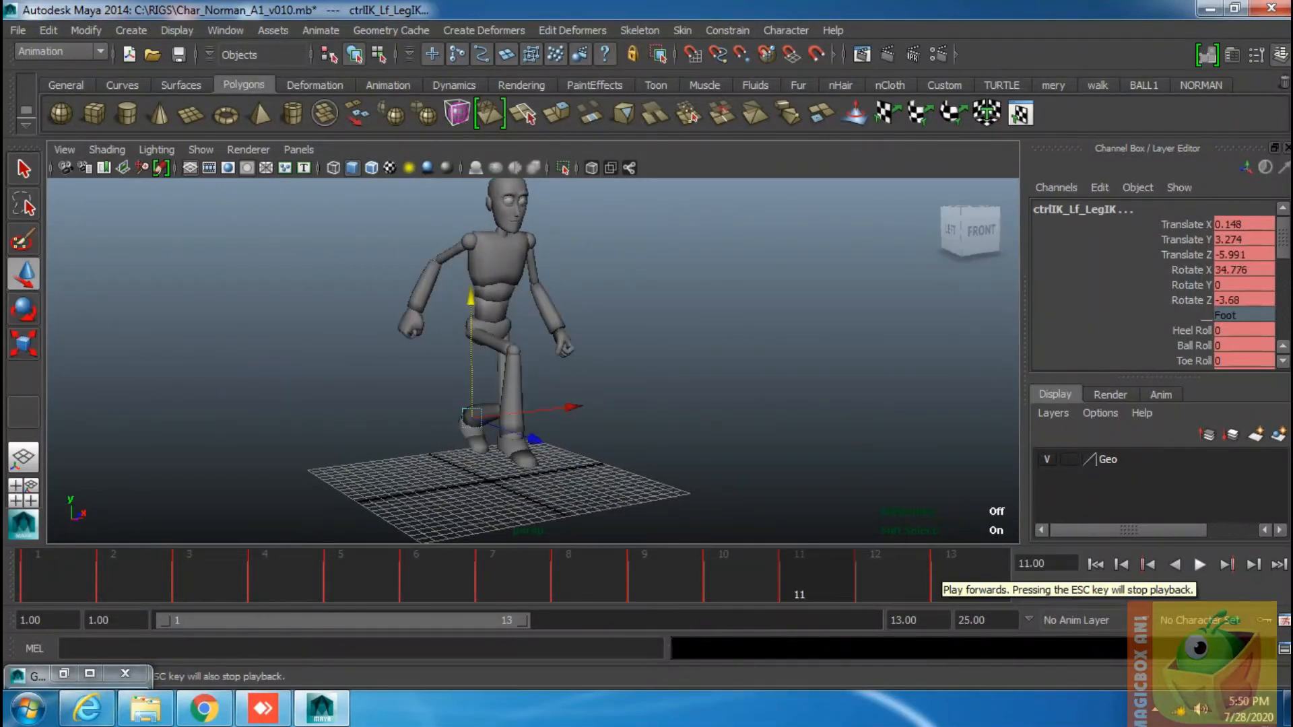